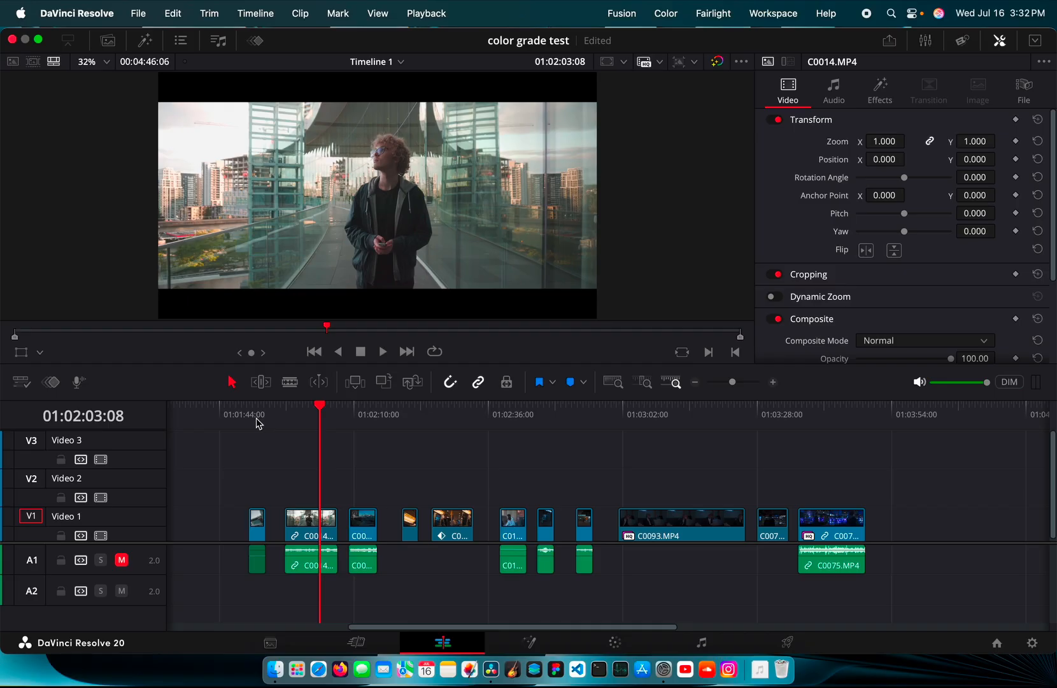
Park the playhead at 01:01:49:18 on the low-angle tower clip C0019.MP4
left_click(251, 417)
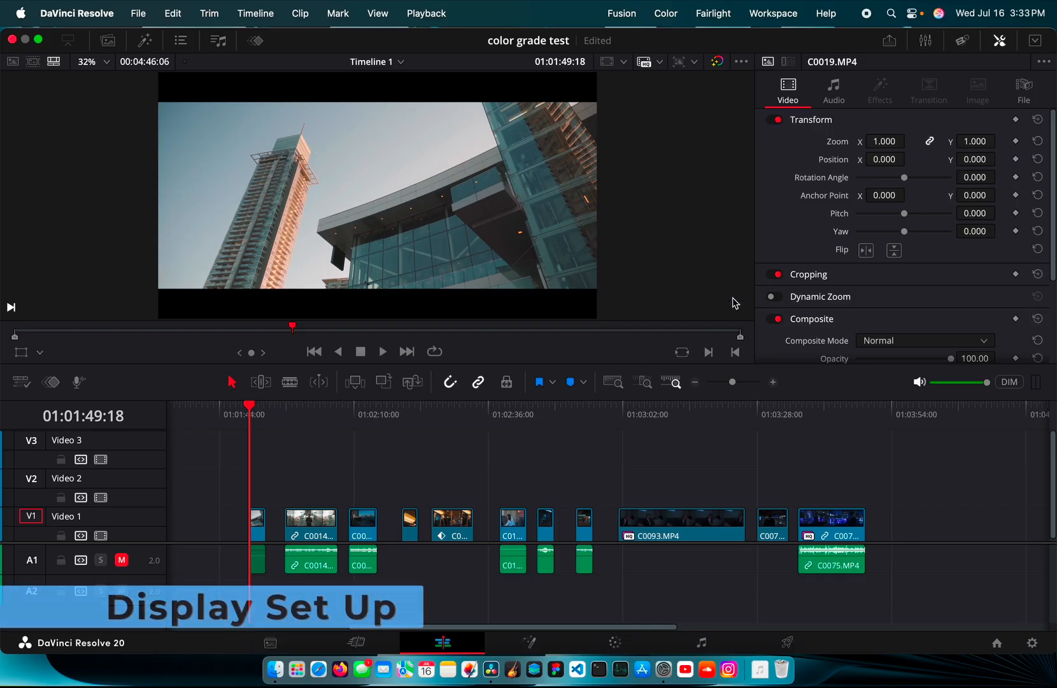
left_click(913, 14)
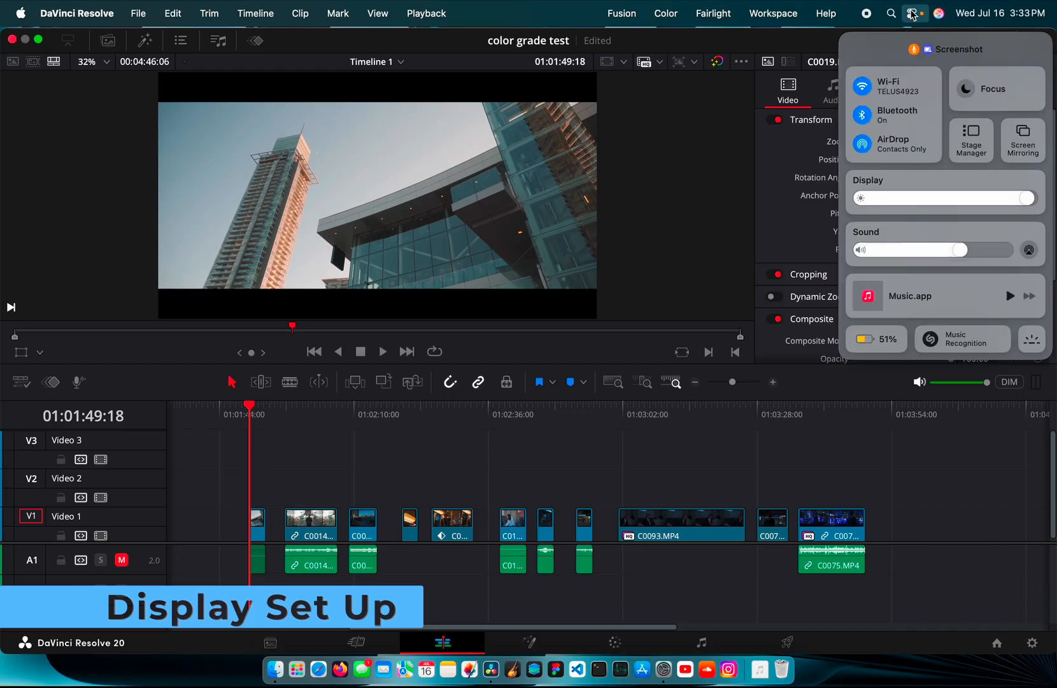
left_click(938, 182)
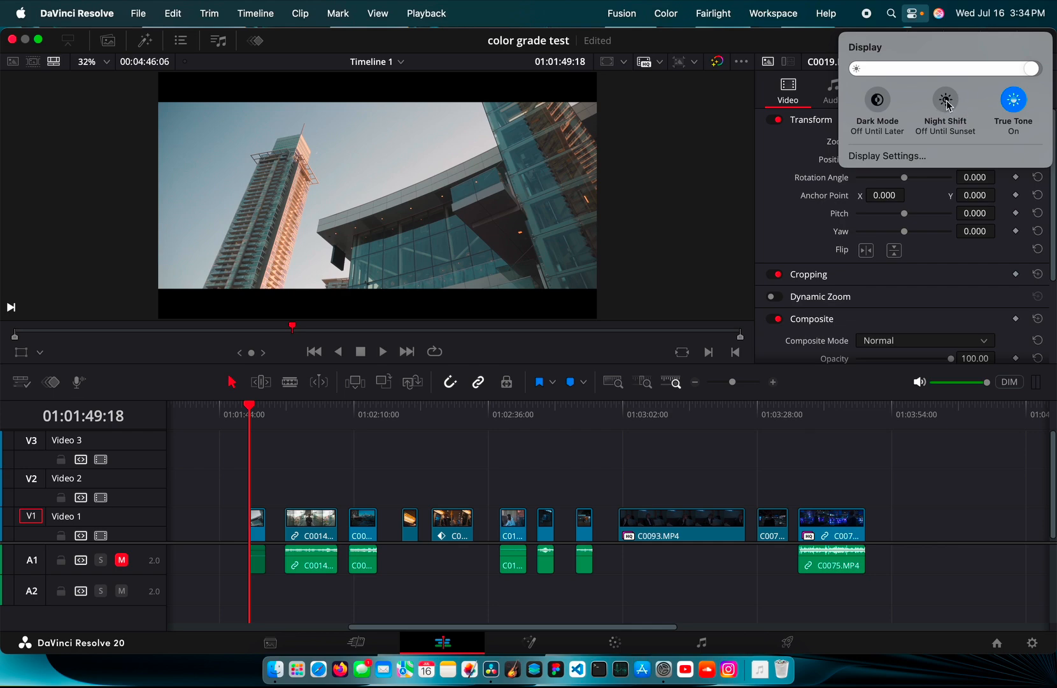
left_click(947, 104)
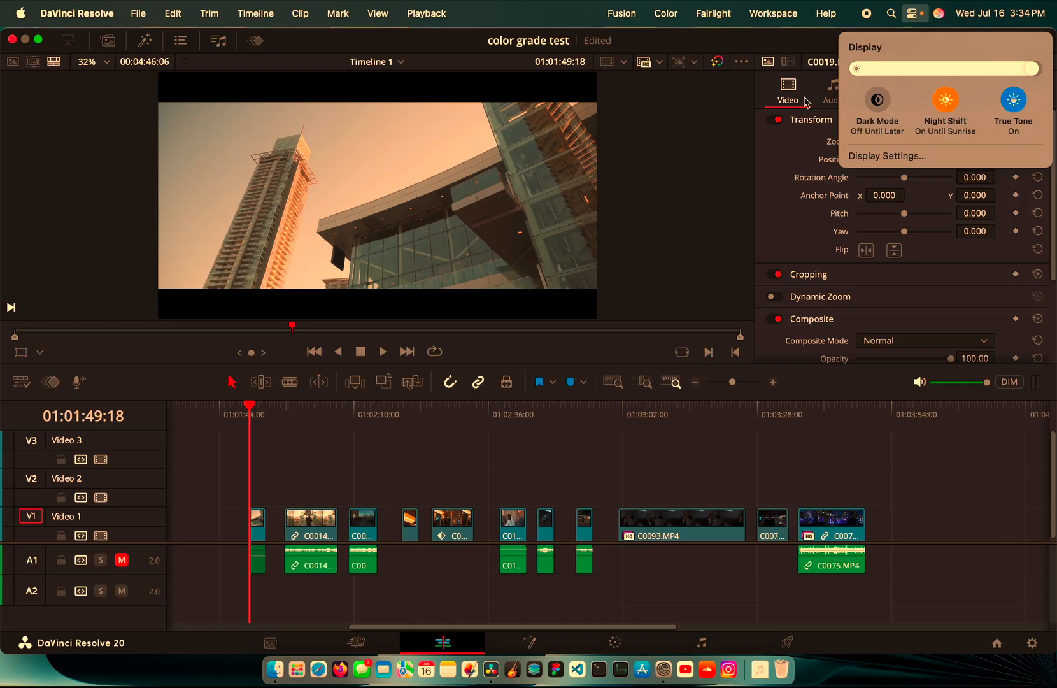
left_click(947, 101)
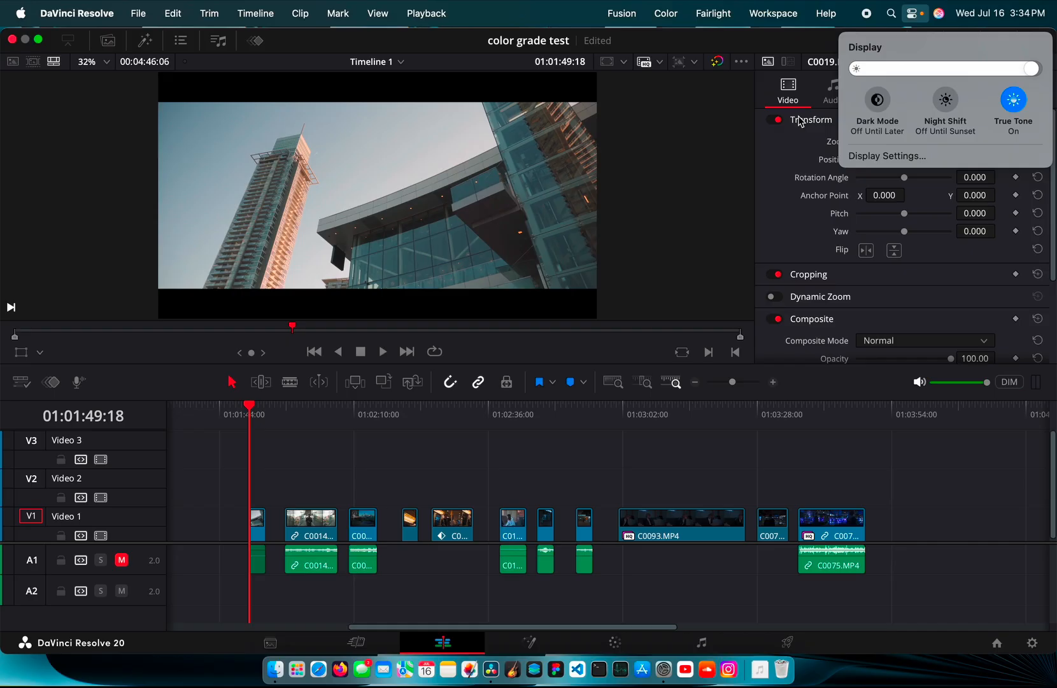
left_click(914, 14)
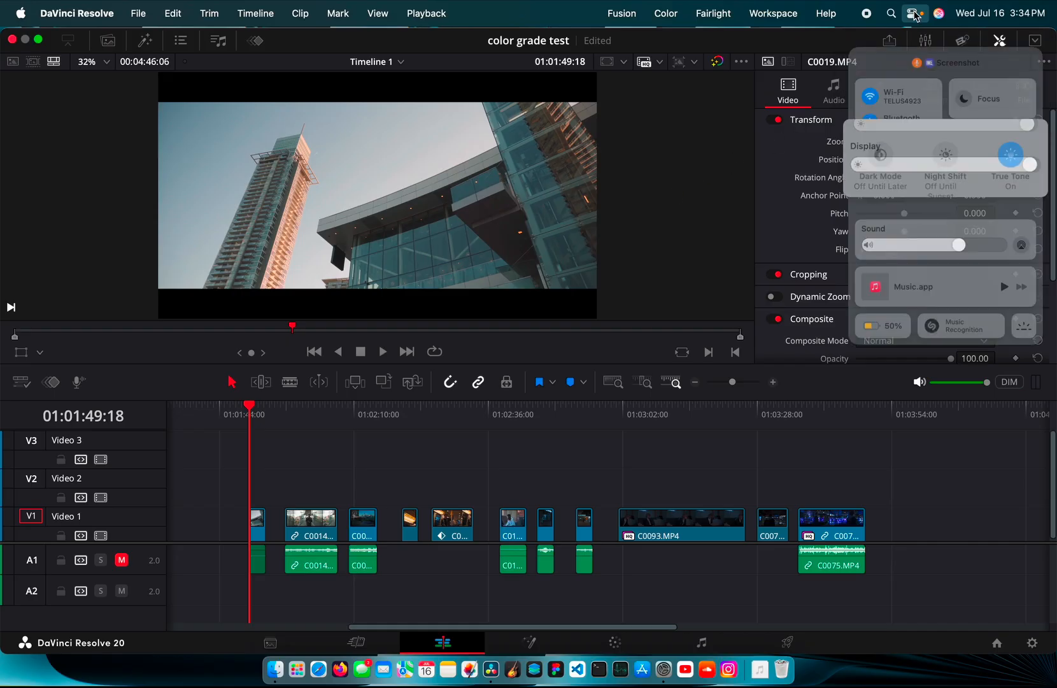
left_click(734, 154)
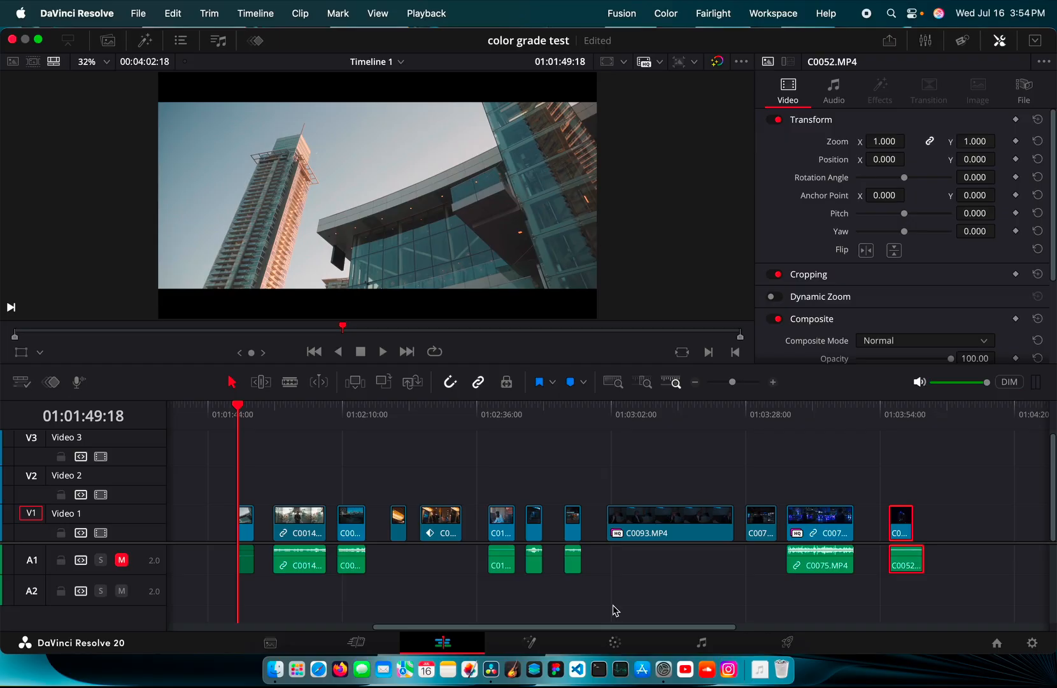
Bring up Project Settings' Color Management page with Shift+9, showing DaVinci YRGB and Rec.2020 (Scene)
key("shift+9")
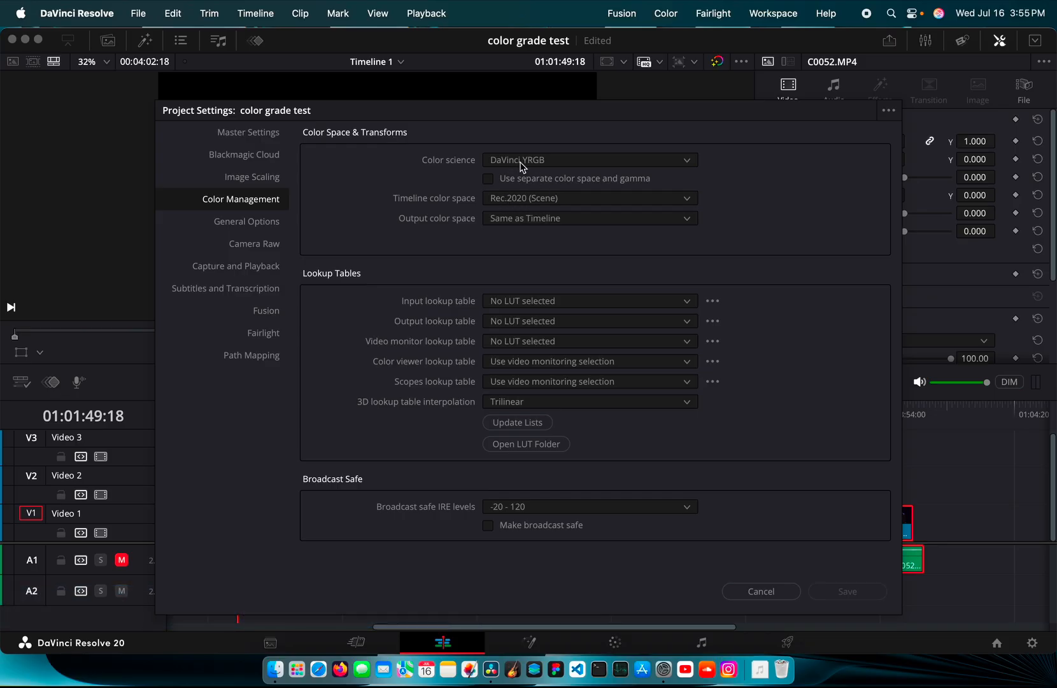
Browse timeline colour spaces keeping Rec.2020 (Scene), then list the colour science modes
left_click(527, 202)
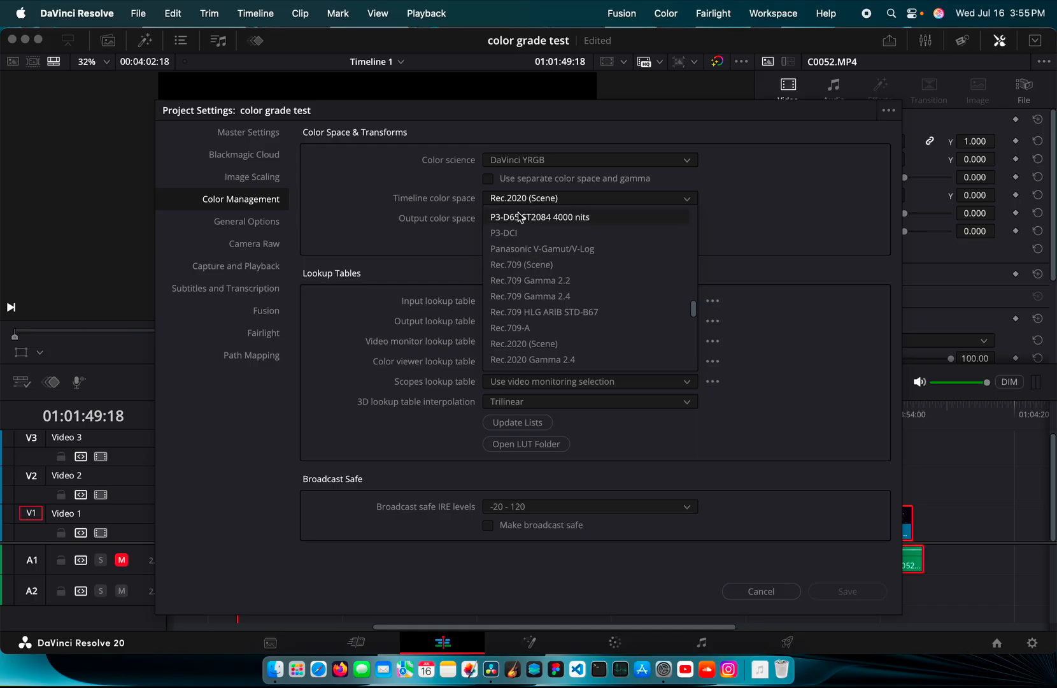
scroll(522, 220, "up", 10)
left_click(456, 247)
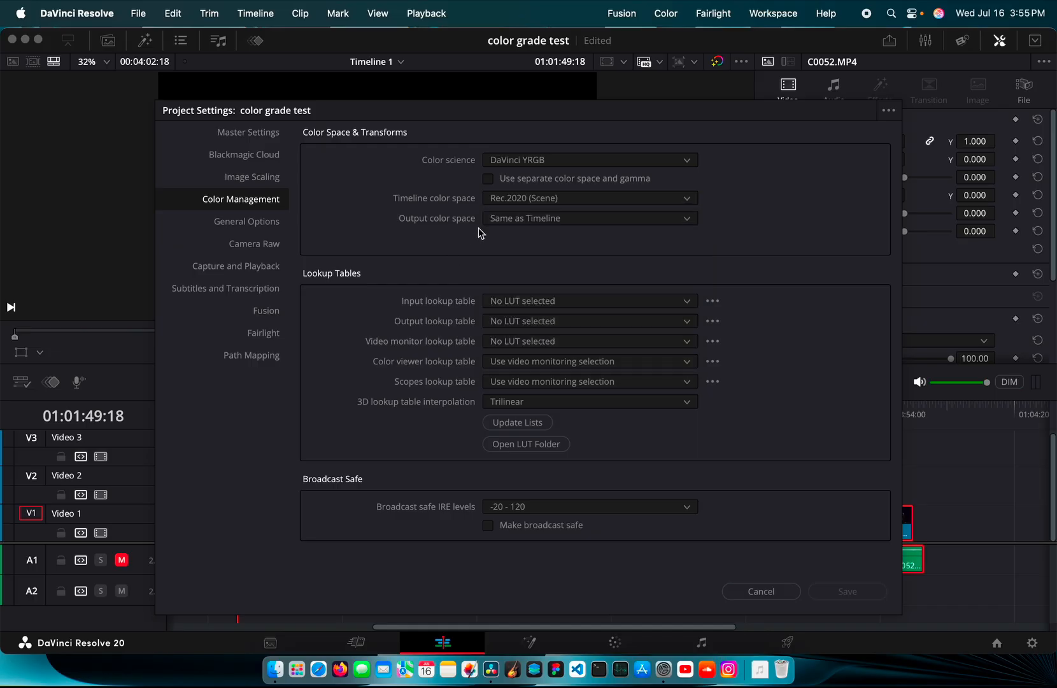
left_click(526, 198)
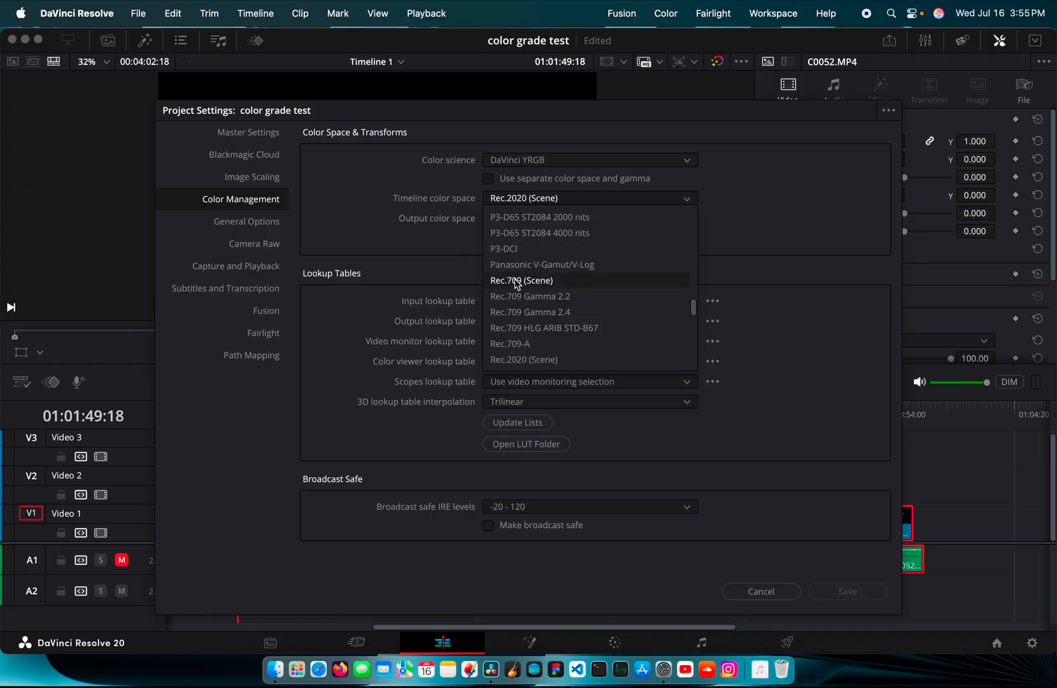
left_click(447, 261)
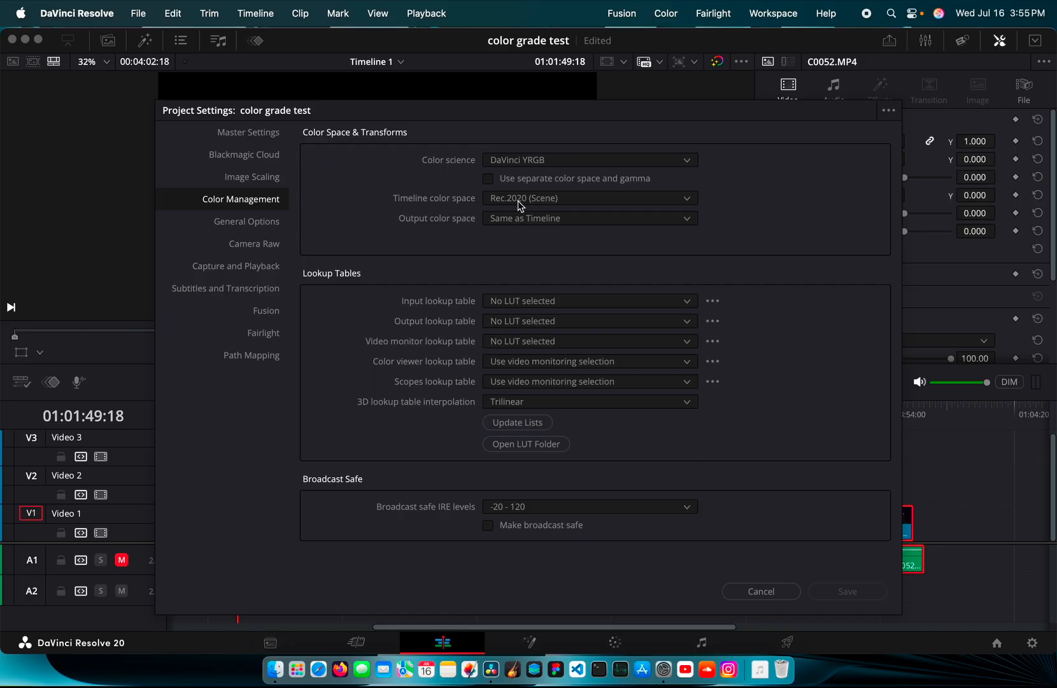
left_click(507, 168)
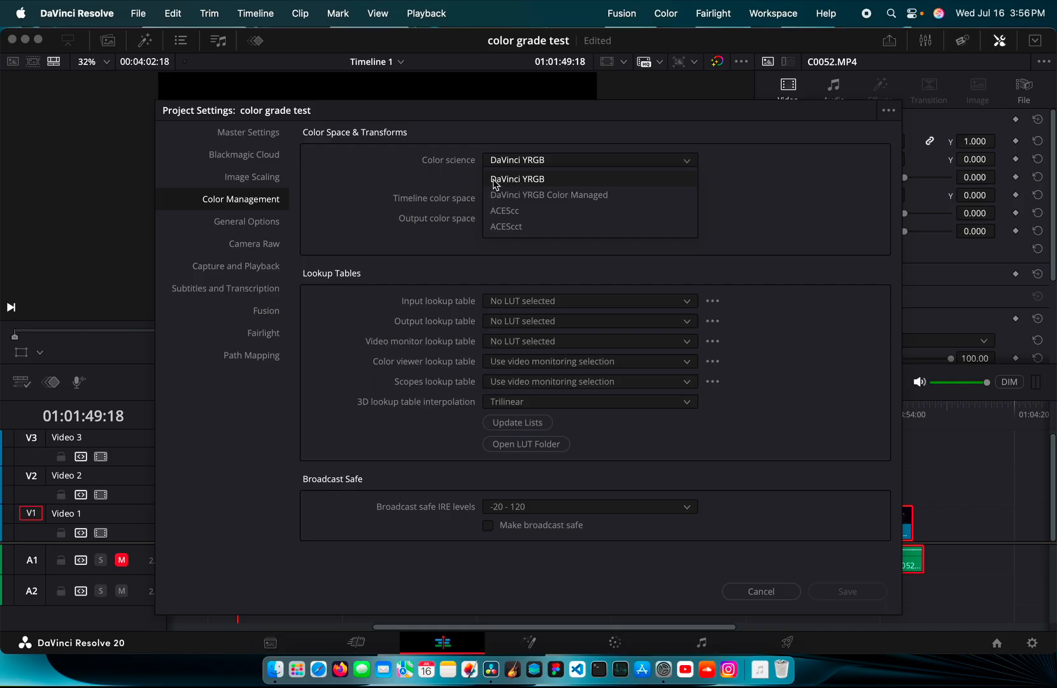
Keep DaVinci YRGB and Same as Timeline output, leave colour space and gamma combined, and save
left_click(469, 180)
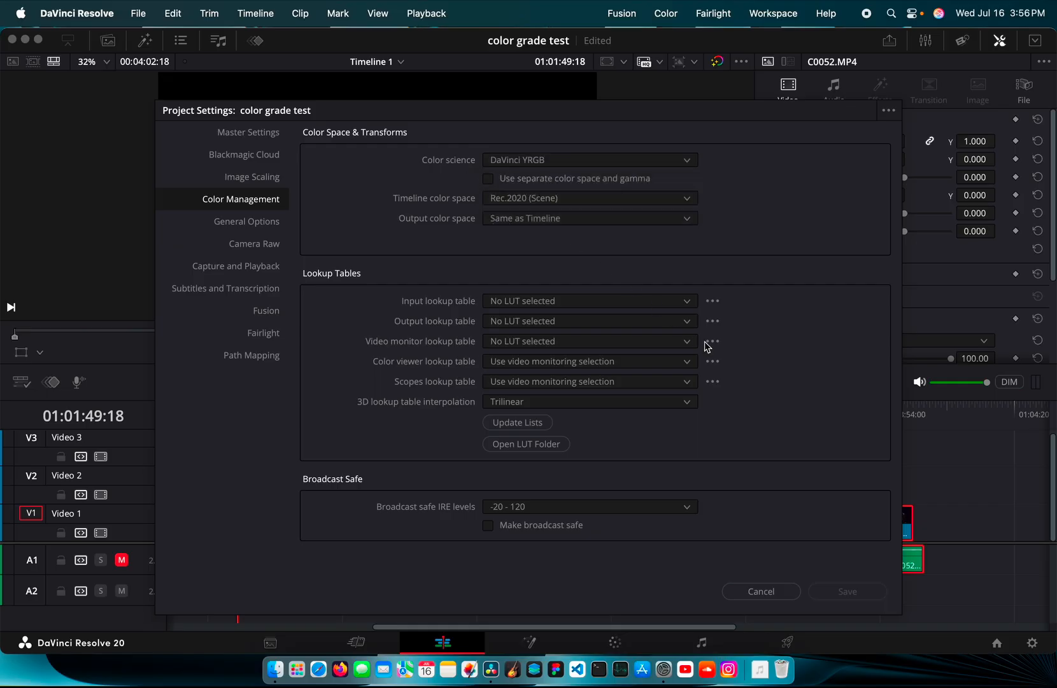
left_click(516, 222)
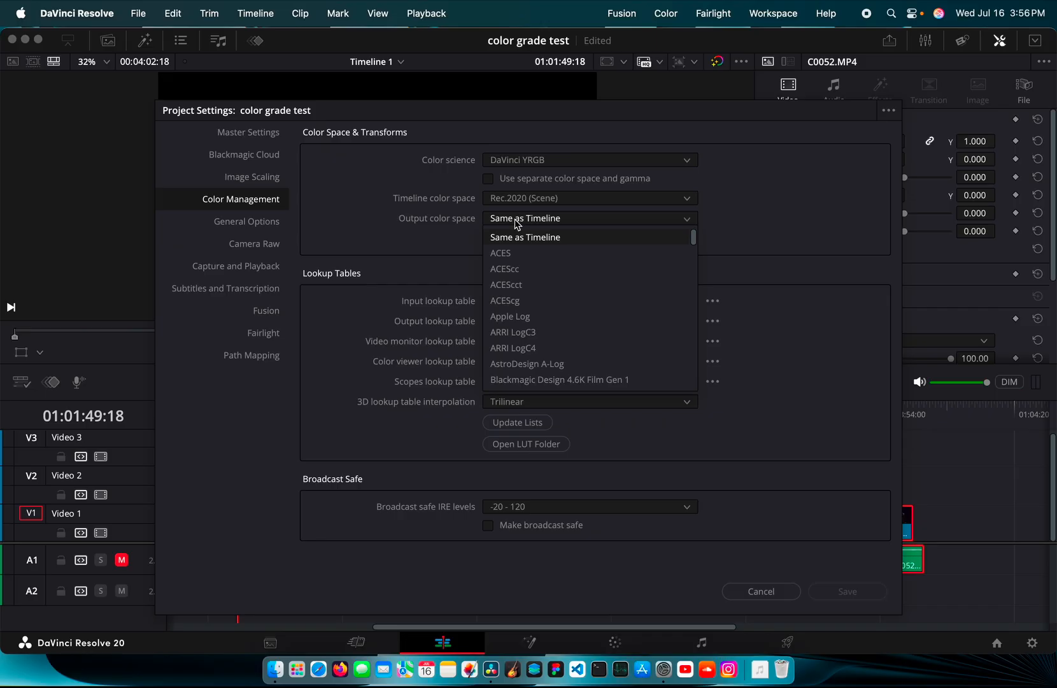
left_click(441, 231)
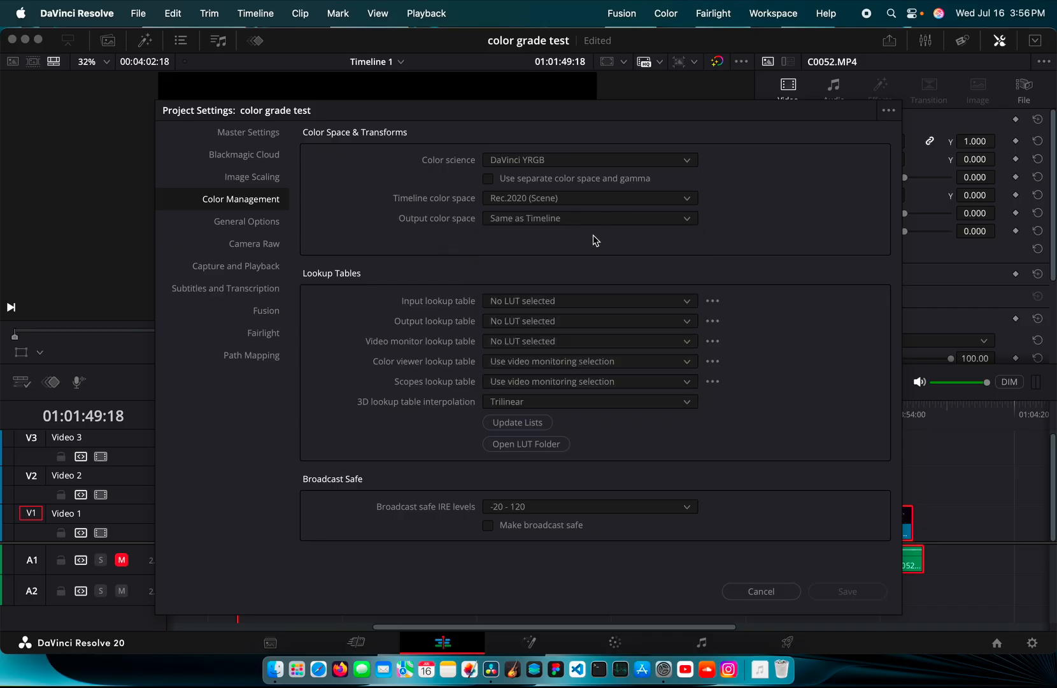
left_click(489, 180)
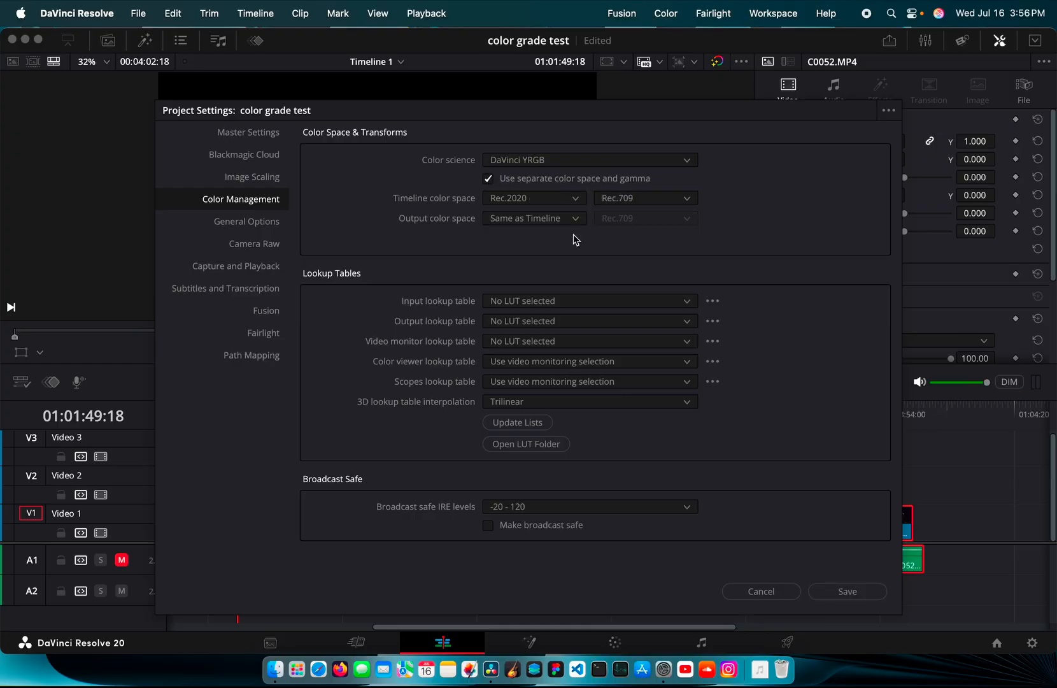
left_click(490, 179)
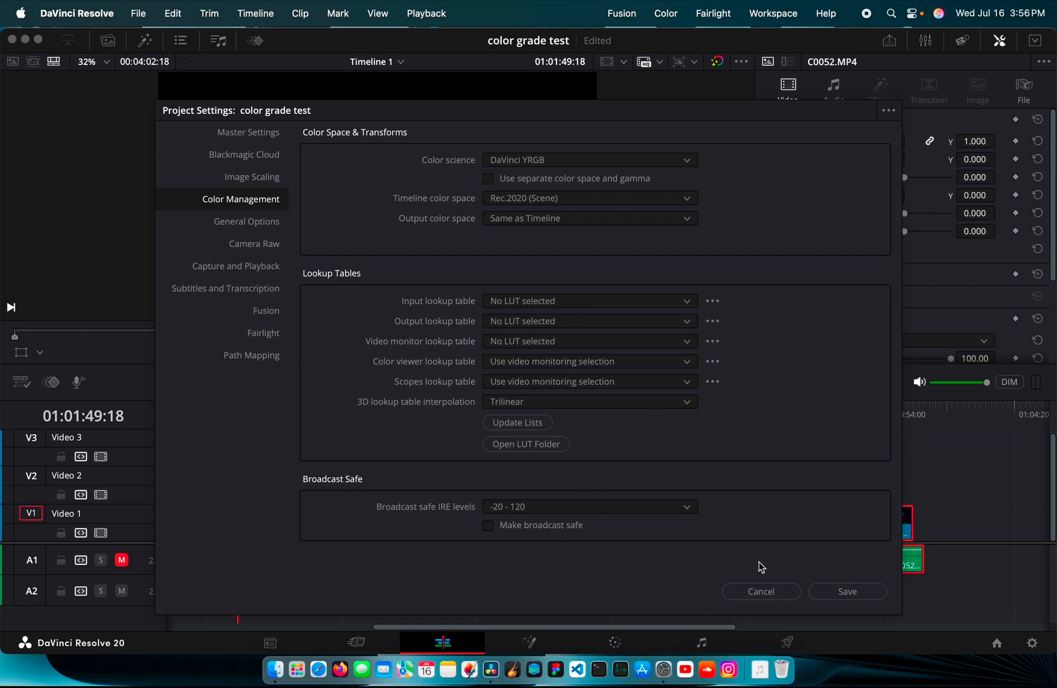
left_click(846, 591)
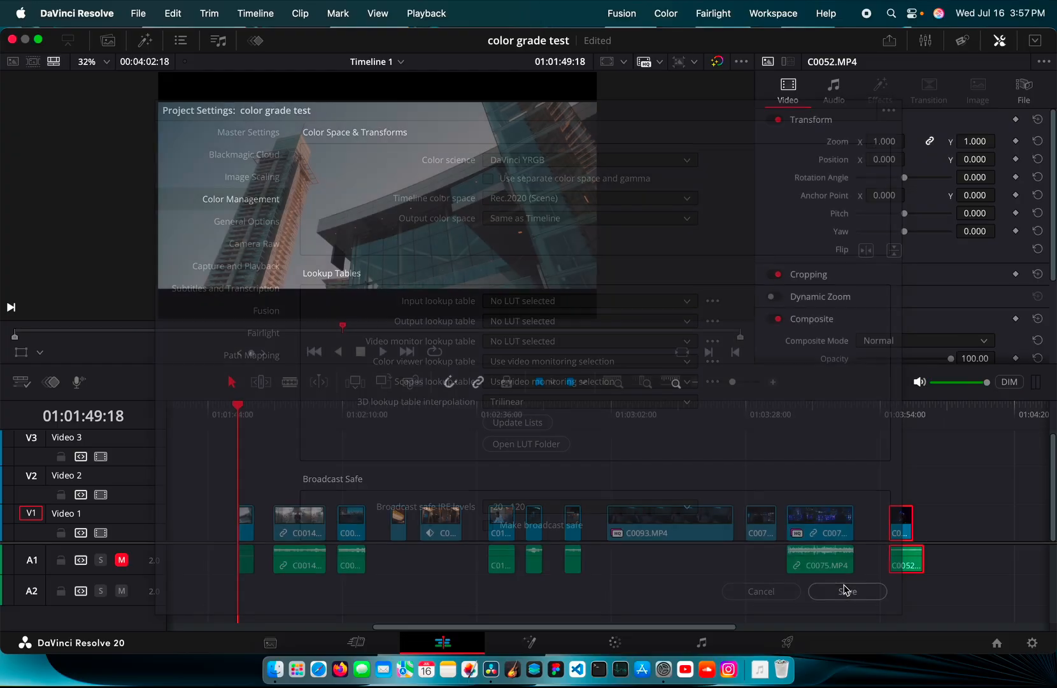
On the Color page, fit the viewer and cycle Log Wheels, Color Bars and Curves before the HDR wheels
left_click(622, 641)
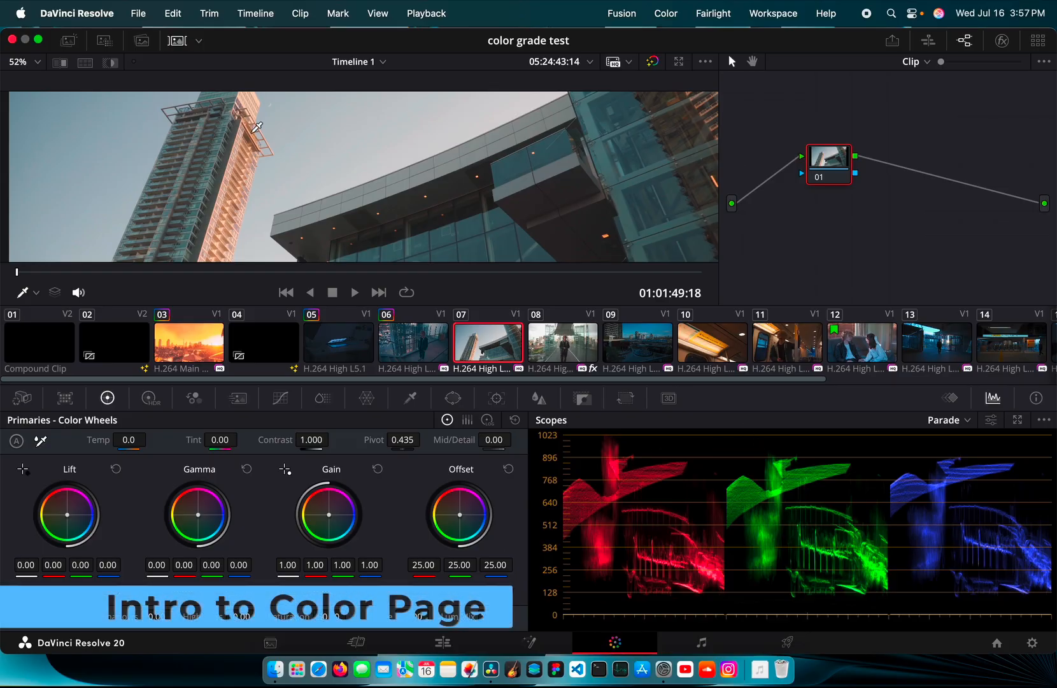
key("shift+z")
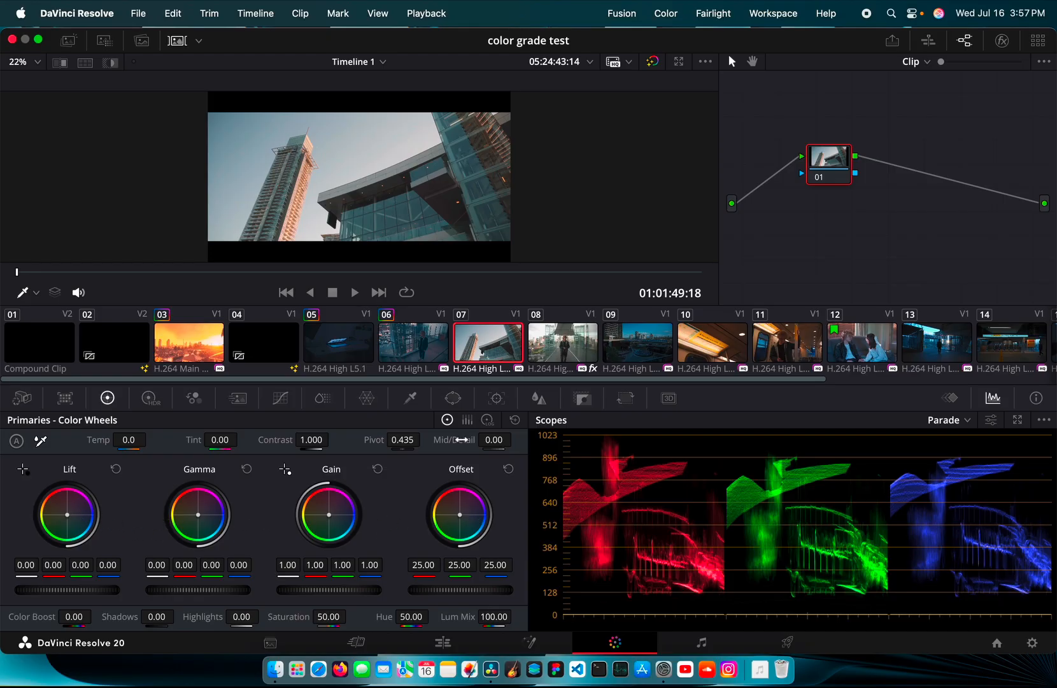
left_click(487, 421)
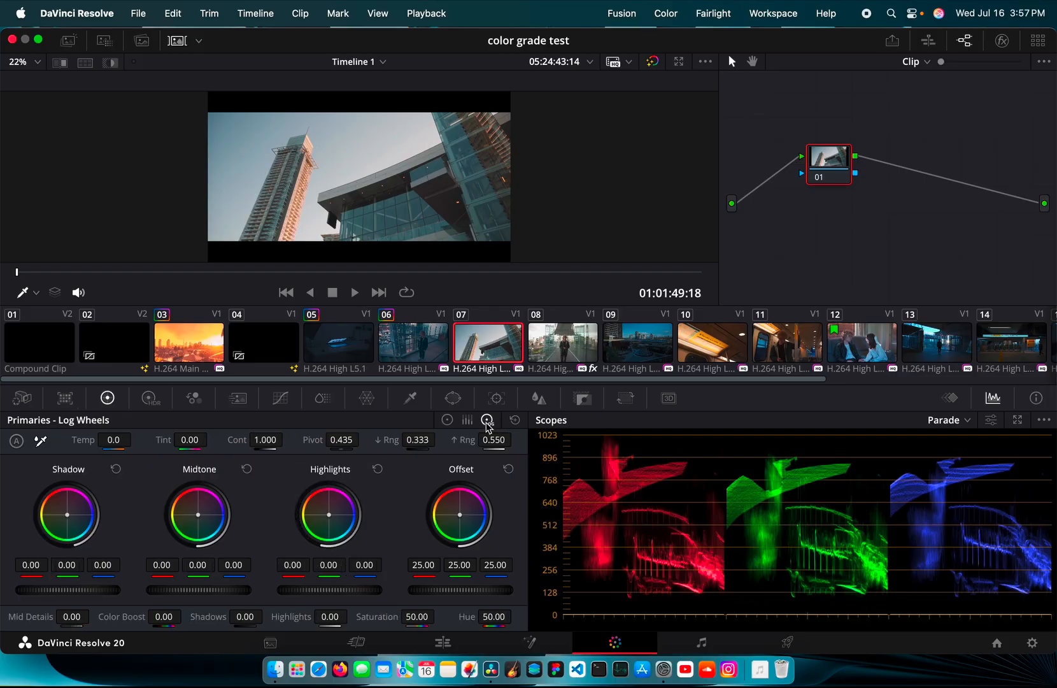
left_click(468, 421)
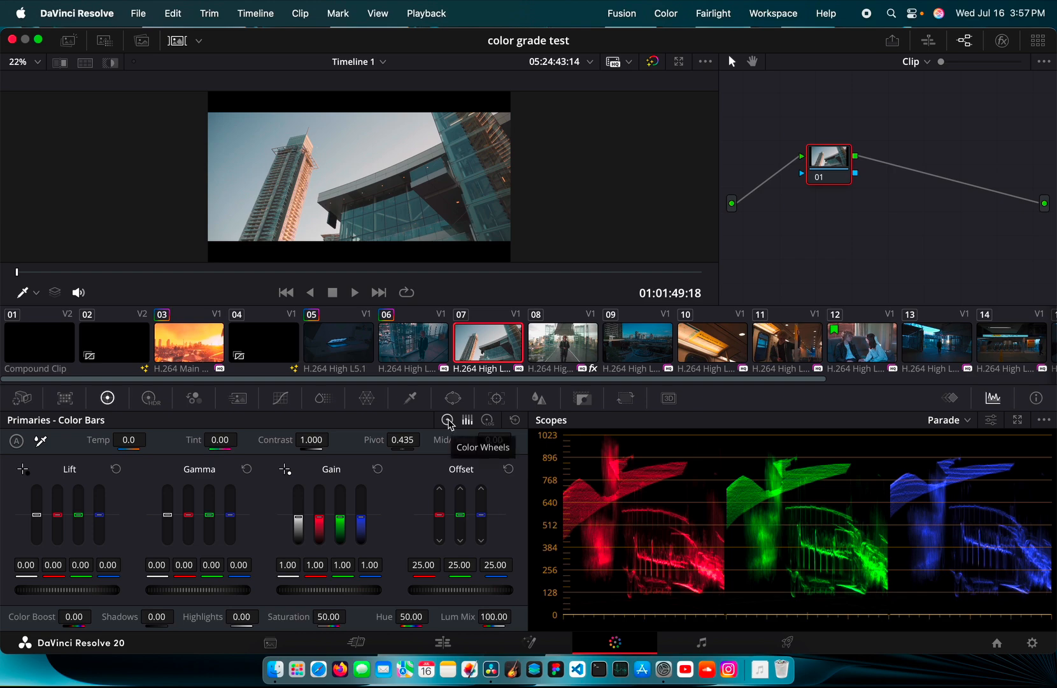
left_click(449, 420)
left_click(280, 398)
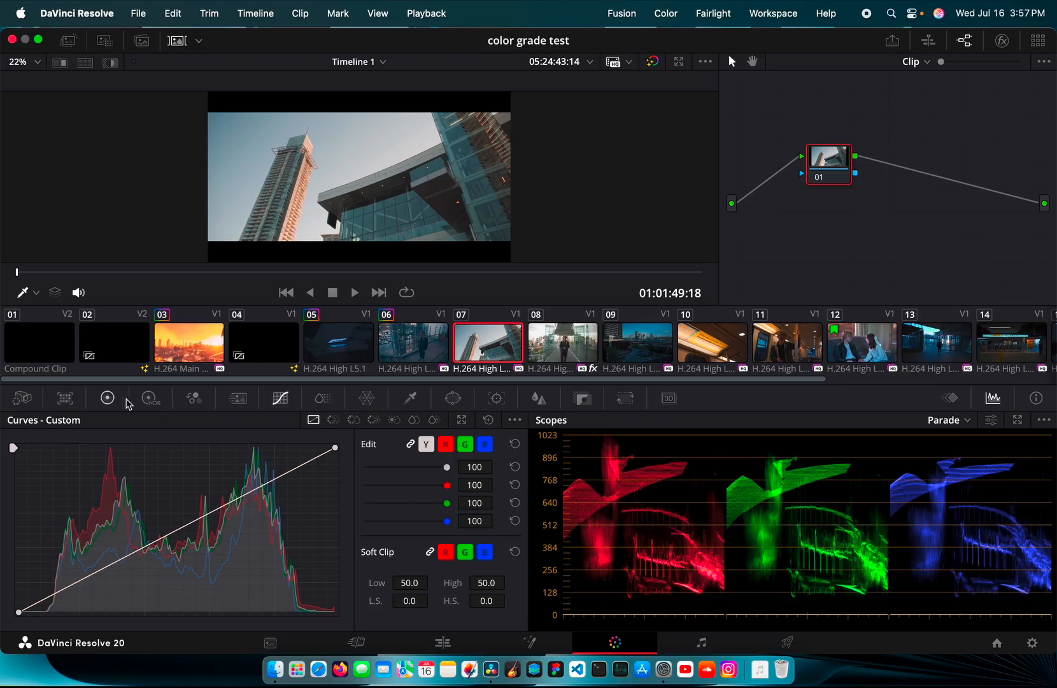
left_click(108, 400)
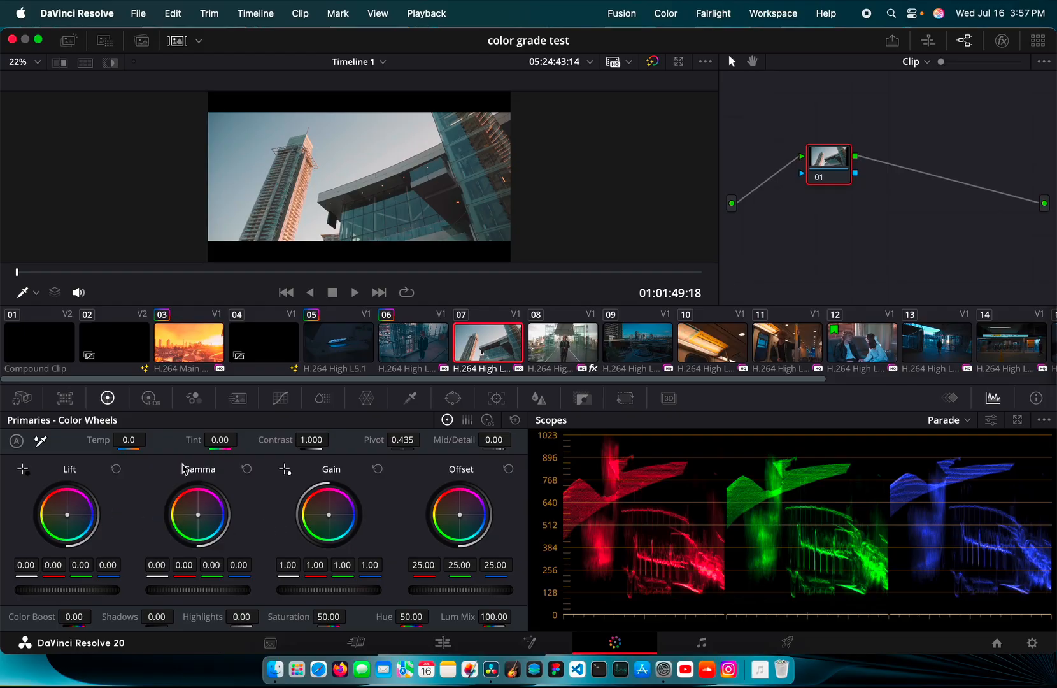
left_click(150, 400)
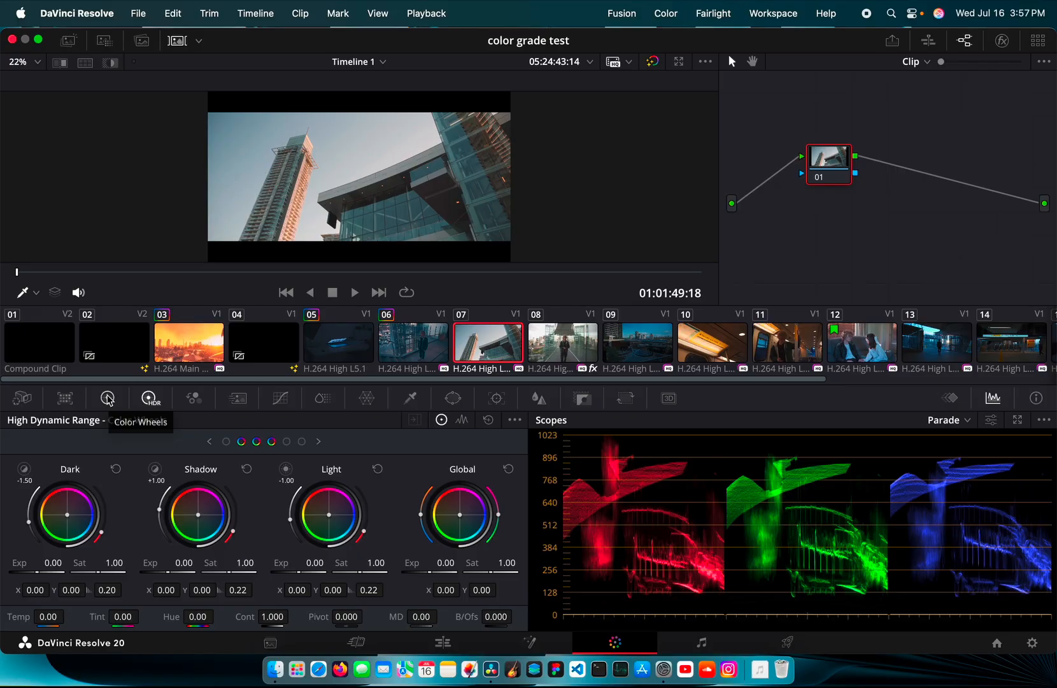
Switch from the HDR palette back to the neutral Lift, Gamma, Gain and Offset wheels
left_click(108, 398)
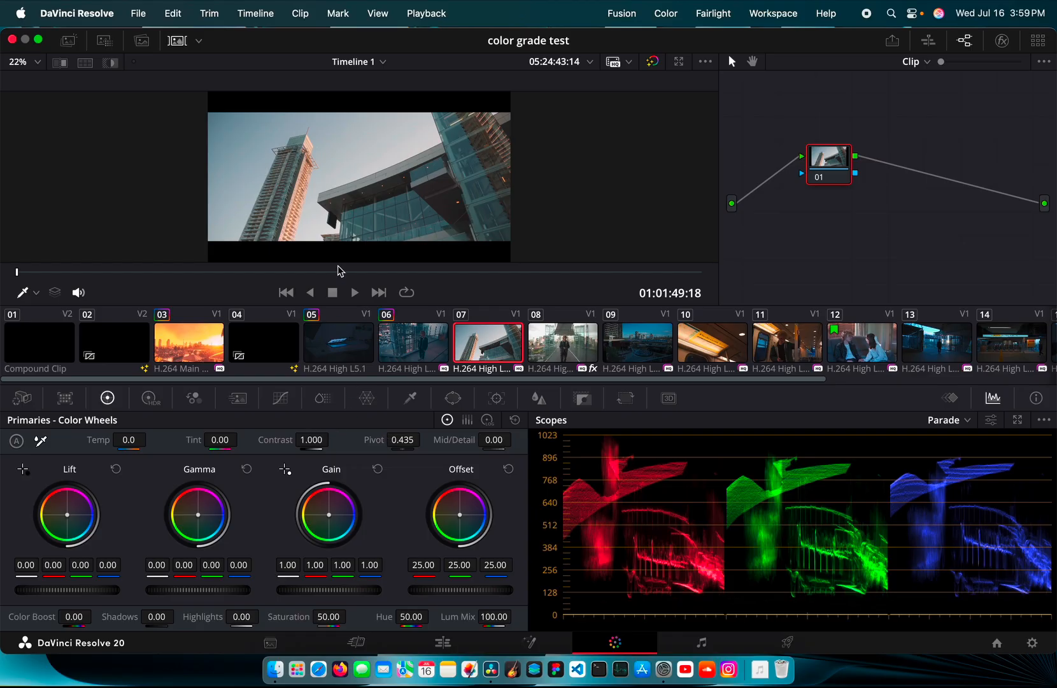
left_click(177, 40)
scroll(335, 124, "down", 3)
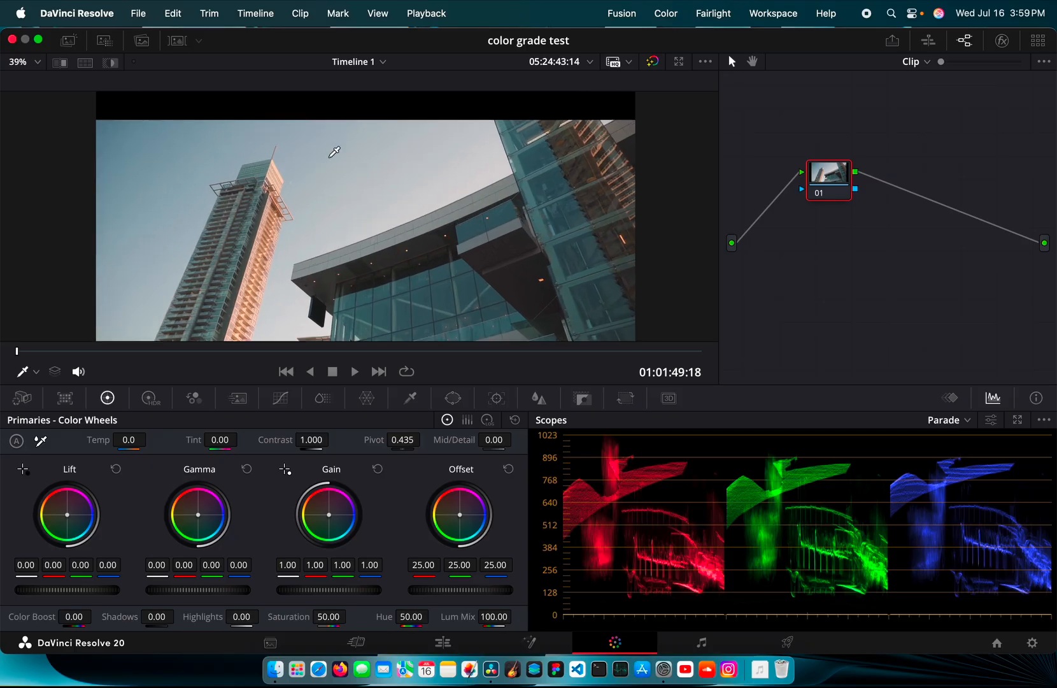
scroll(335, 152, "right", 2)
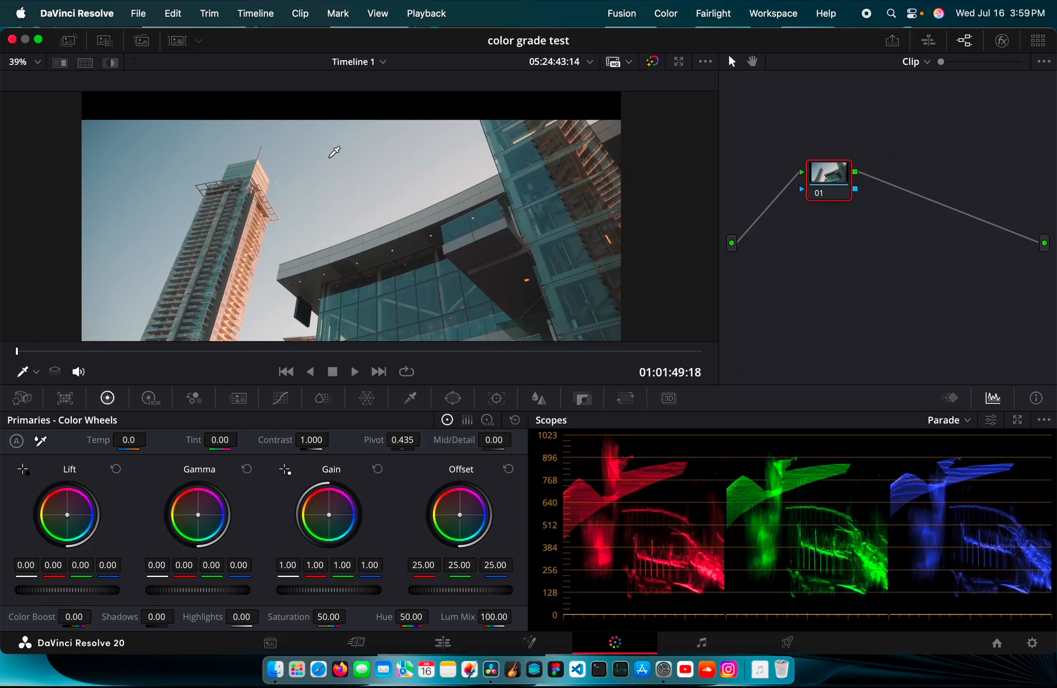
scroll(335, 152, "up", 10)
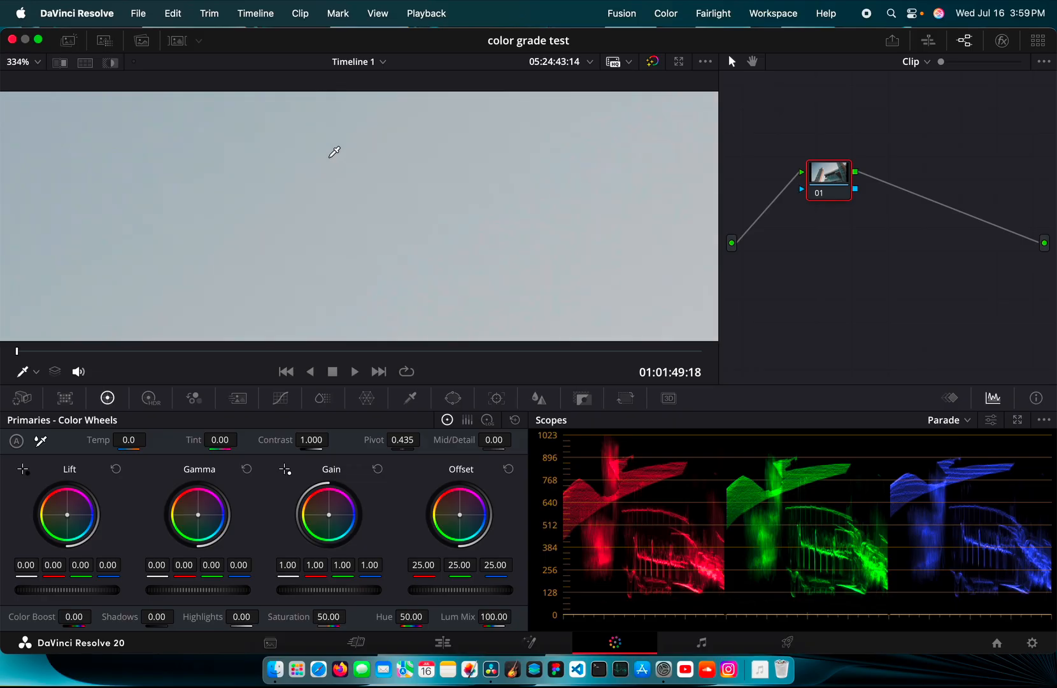
scroll(334, 152, "down", 15)
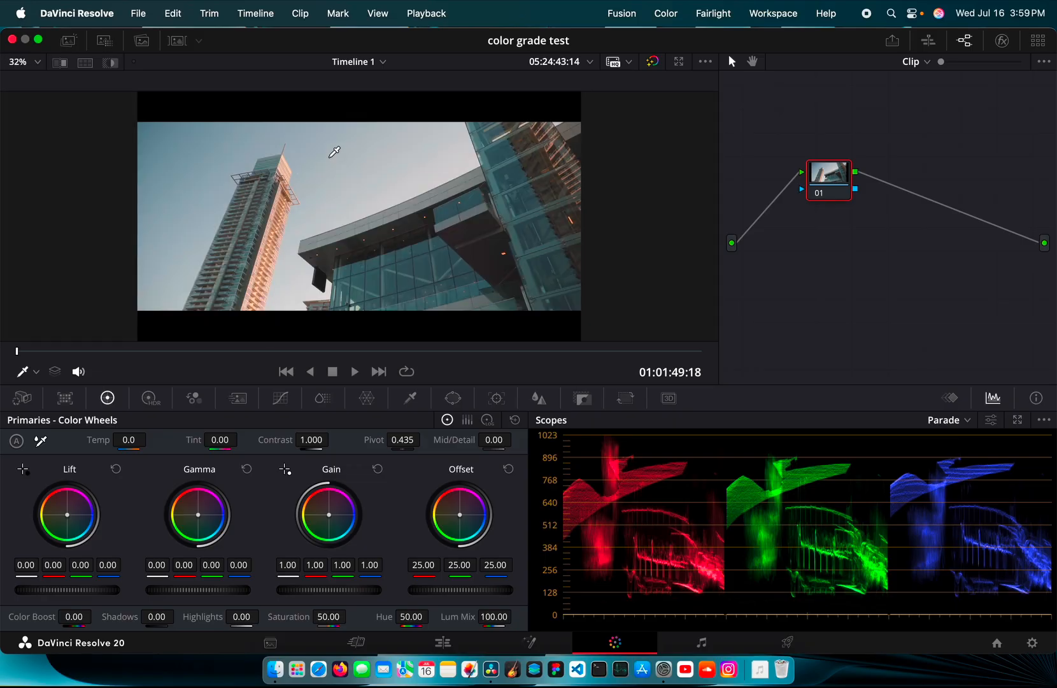
scroll(334, 152, "up", 4)
scroll(334, 152, "down", 2)
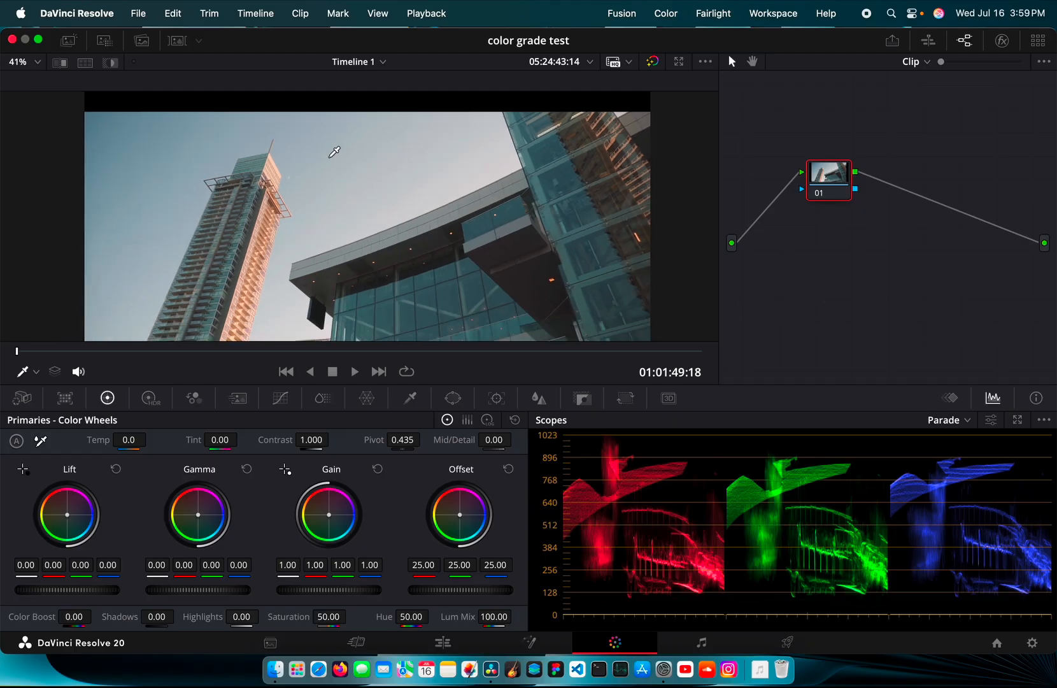
scroll(334, 151, "up", 3)
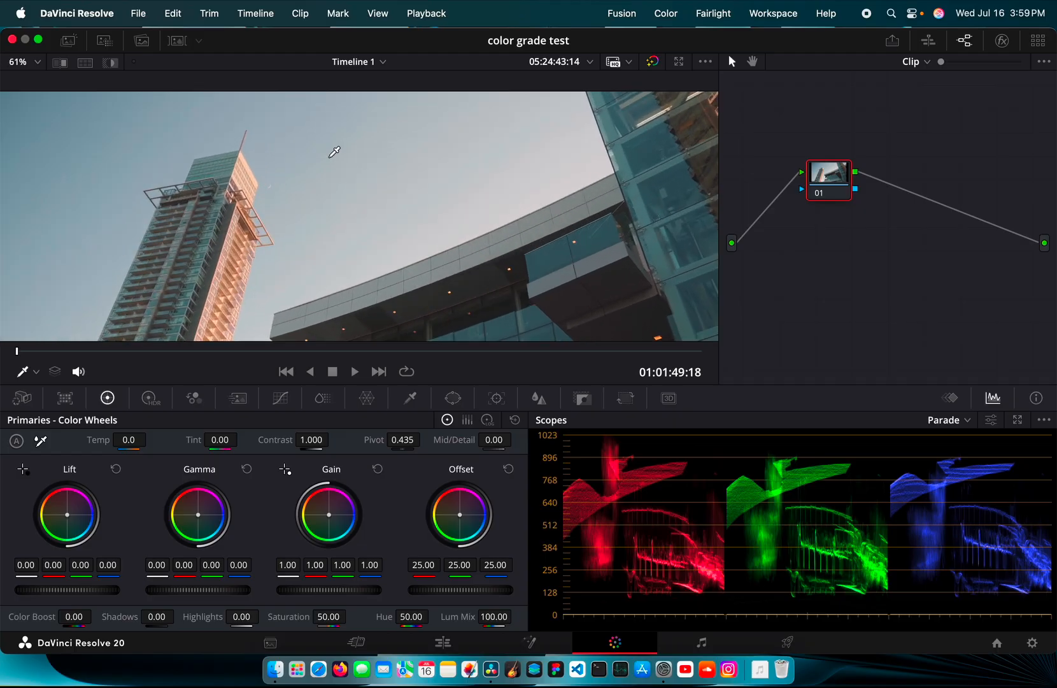
scroll(334, 151, "down", 2)
scroll(335, 151, "down", 5)
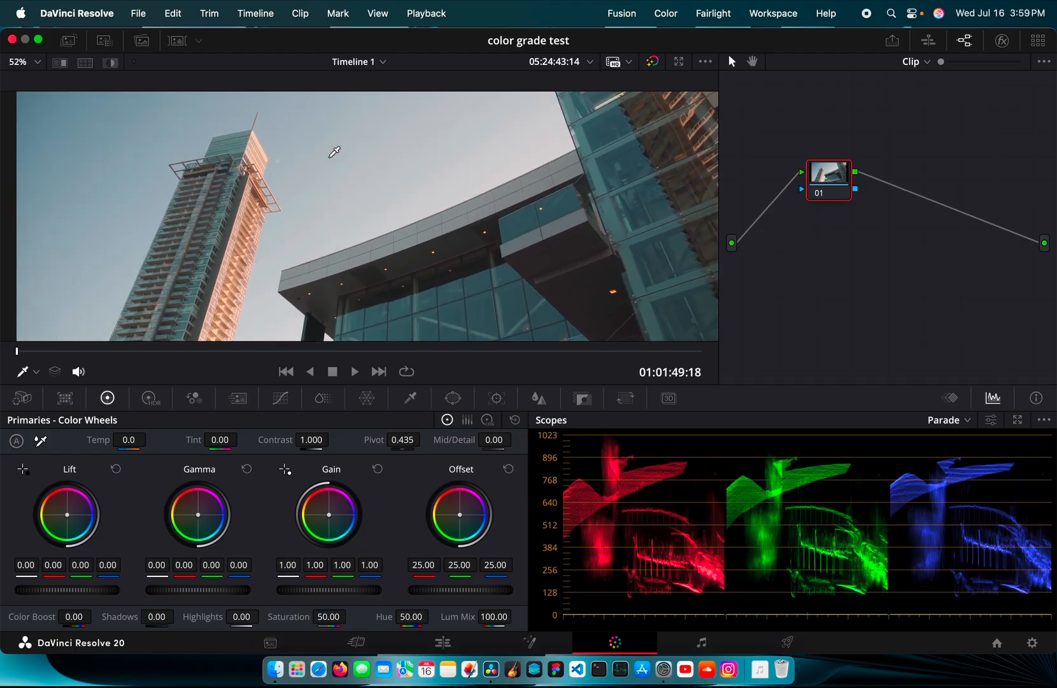
scroll(334, 152, "up", 2)
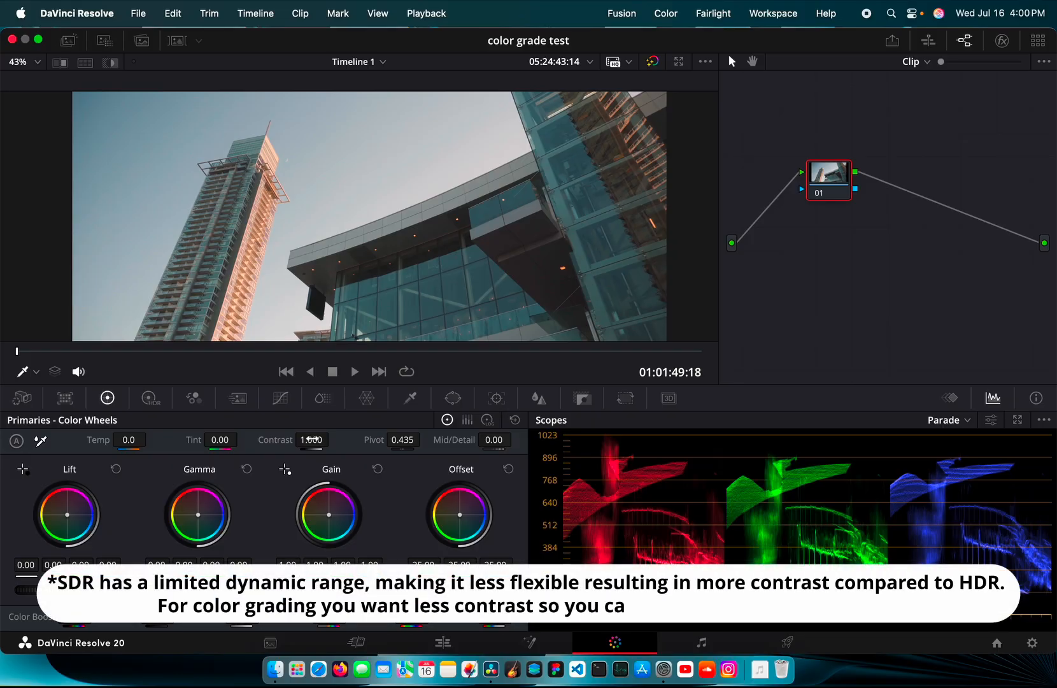
Fine-tune the tower clip's contrast while zoomed in, settling at 1.406
left_click_drag(312, 439, 430, 439)
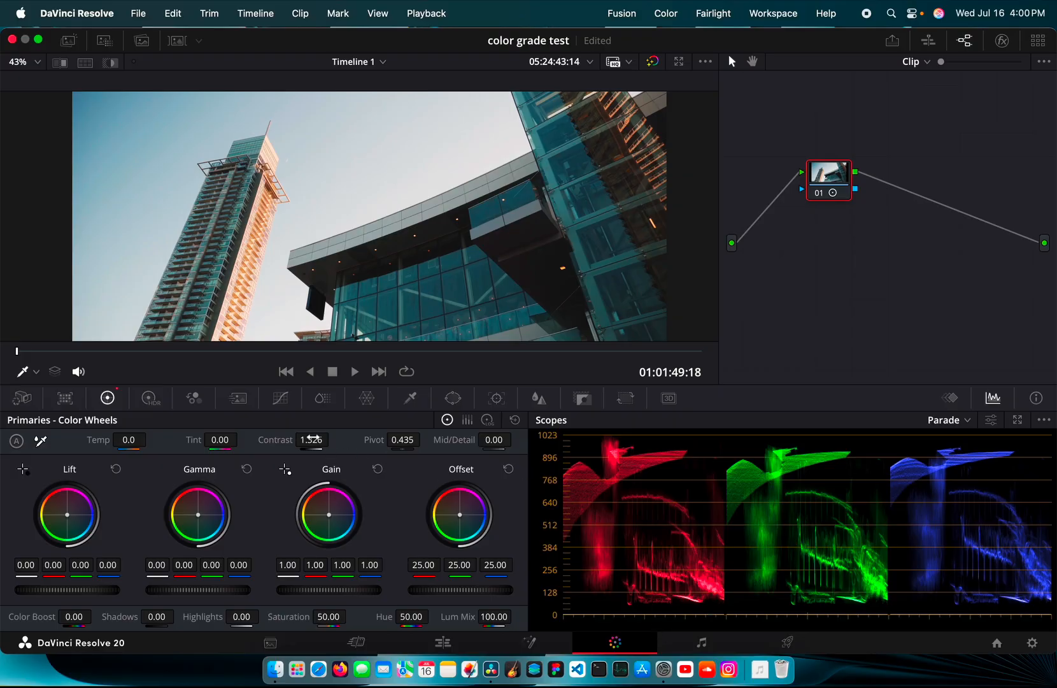
left_click_drag(311, 440, 271, 439)
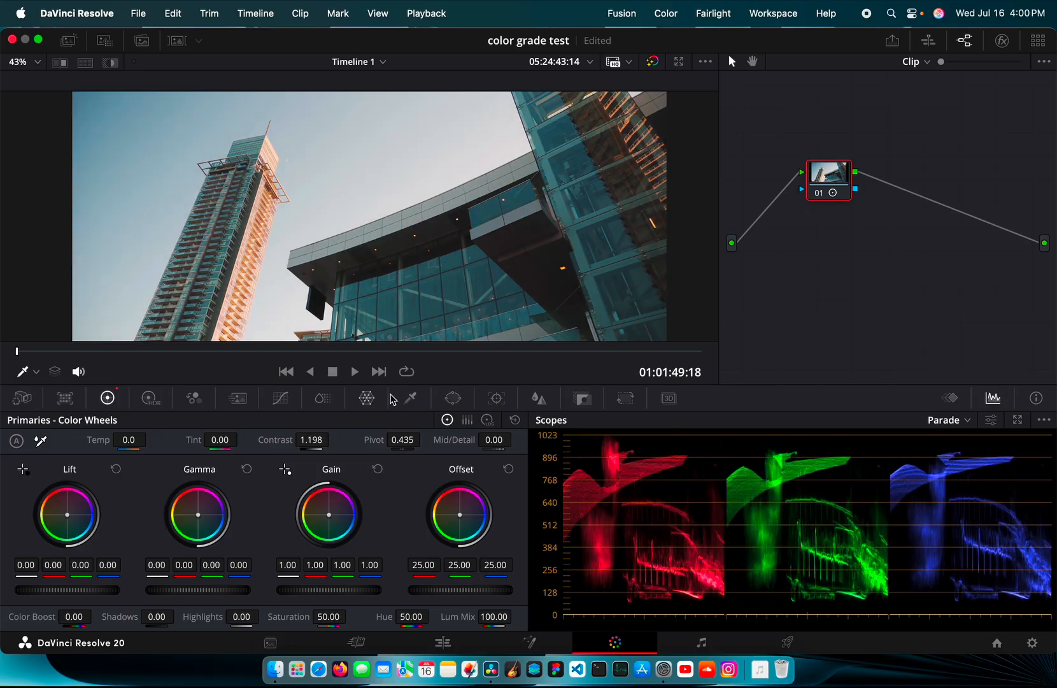
scroll(478, 237, "up", 5)
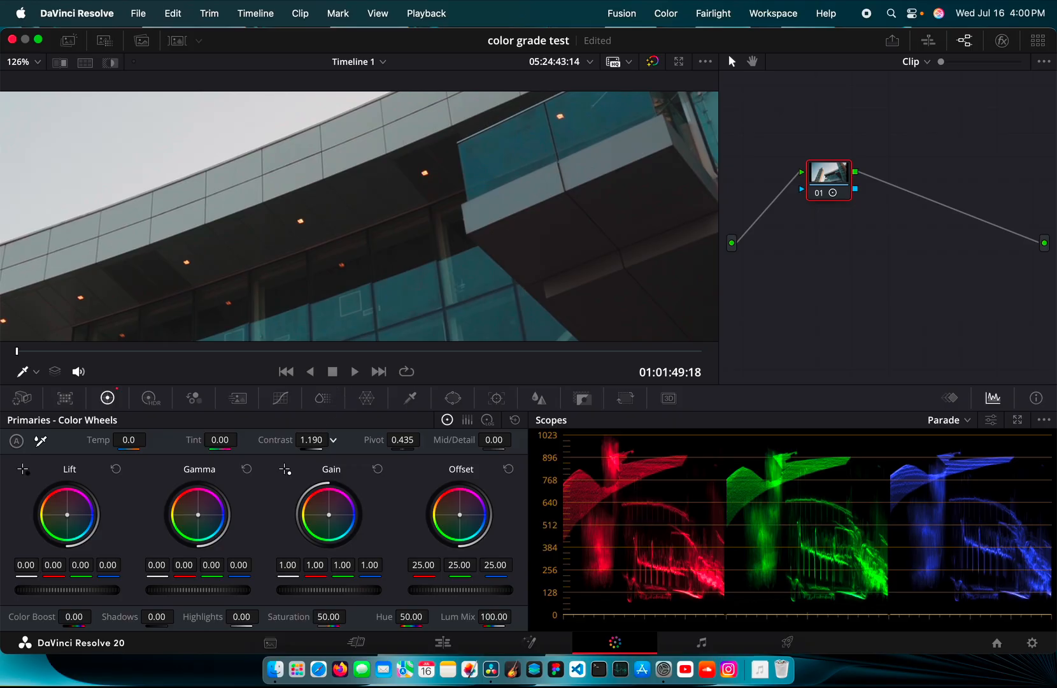
mouse_move(332, 439)
left_mouse_down()
mouse_move(319, 440)
mouse_move(341, 439)
mouse_move(332, 440)
left_mouse_up()
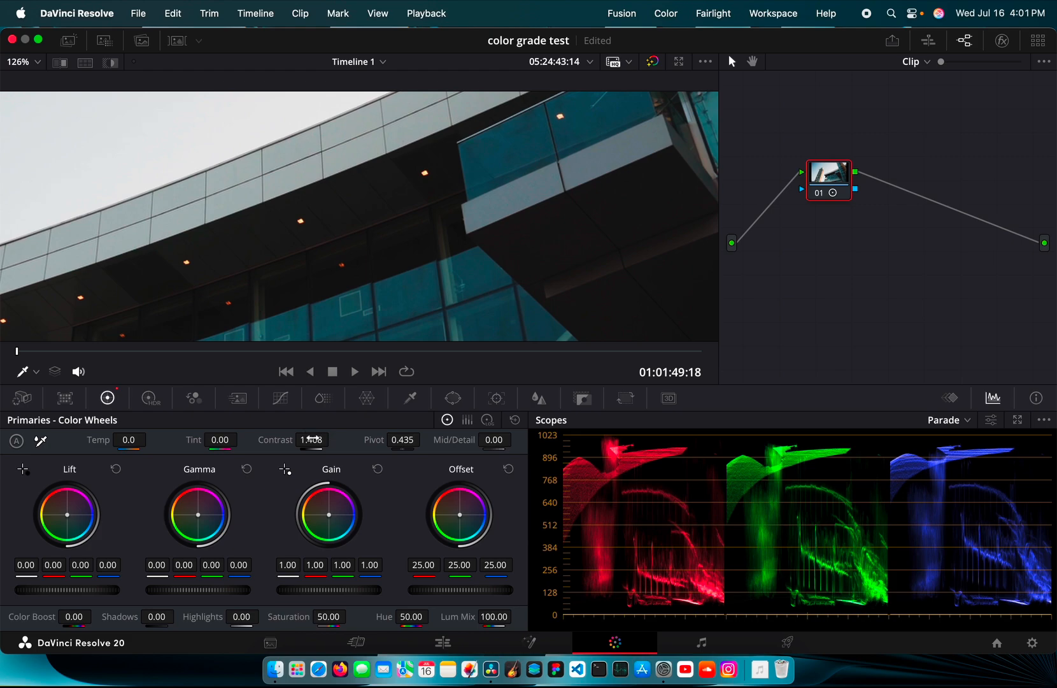
left_click_drag(333, 440, 332, 440)
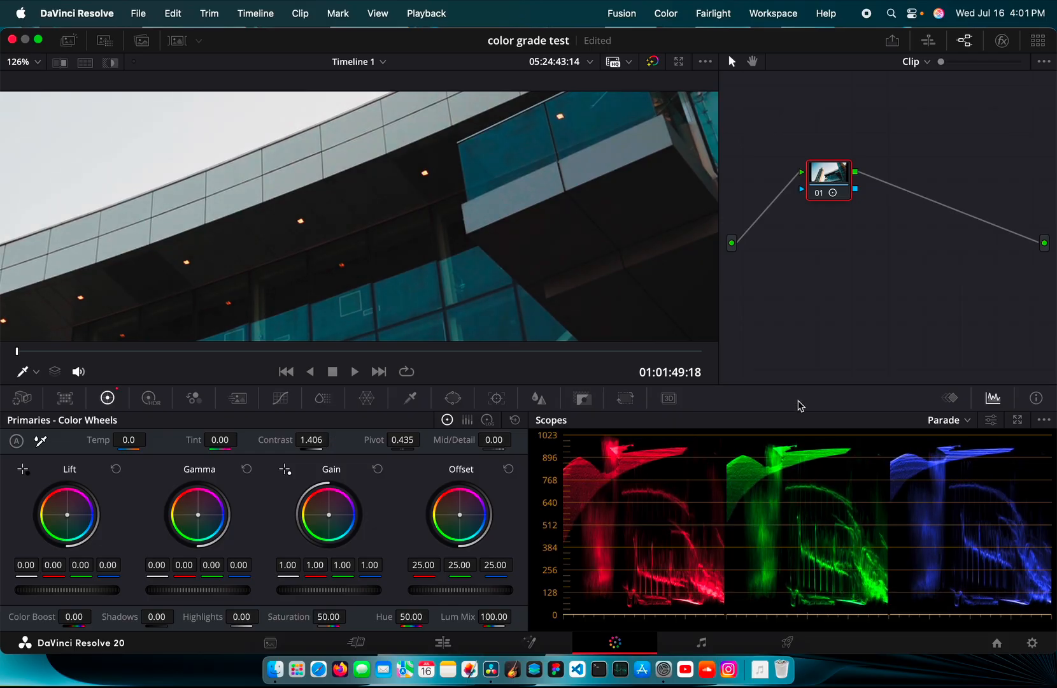
Switch the scope to CIE Chromaticity and save the timeline colour space as Rec.709 (Scene)
left_click(947, 421)
left_click(954, 497)
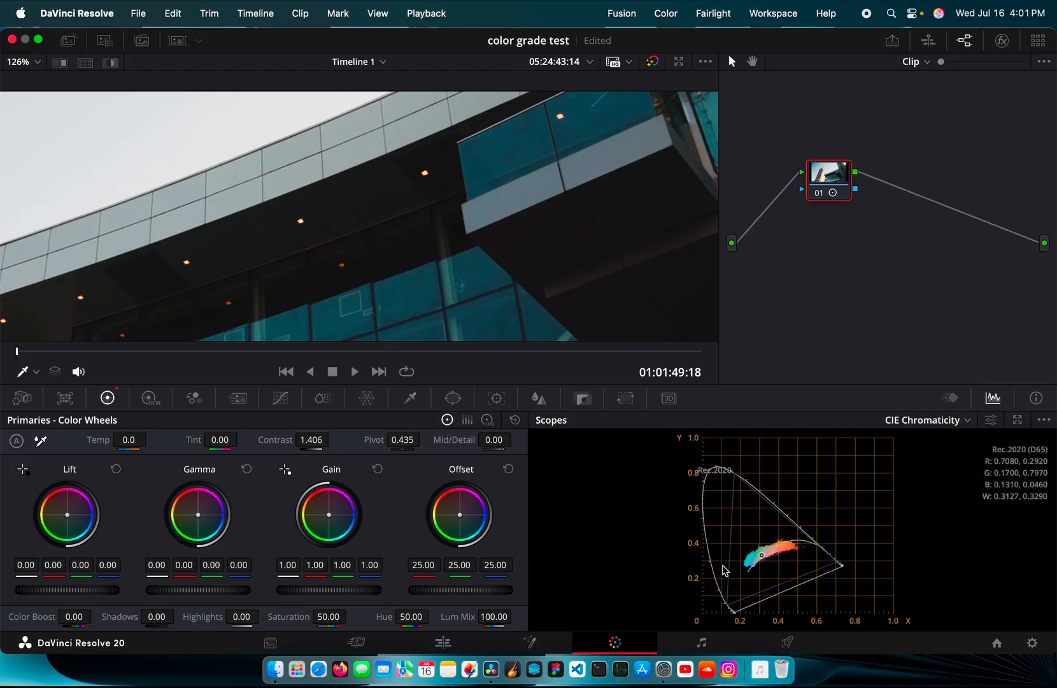
key("super+shift+comma")
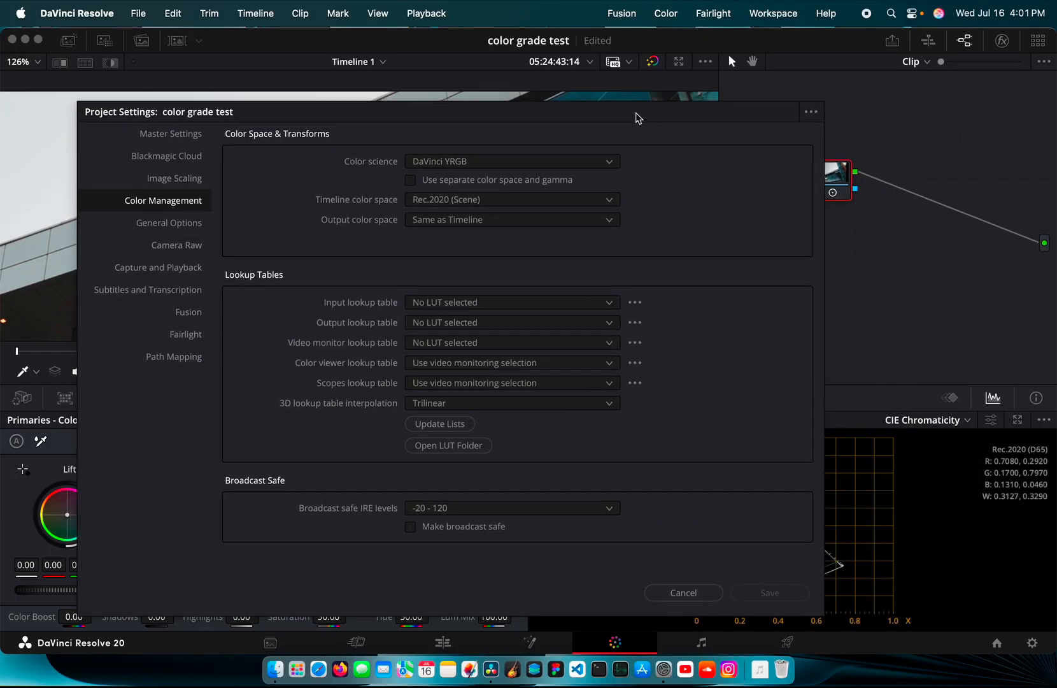
left_click_drag(637, 118, 523, 108)
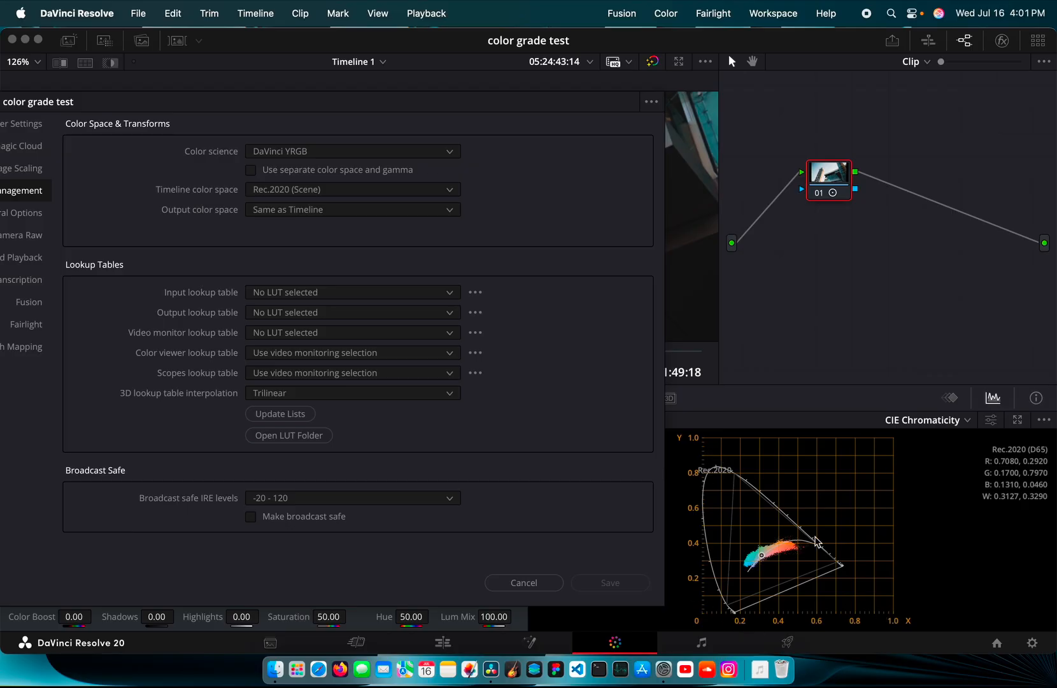
left_click(429, 191)
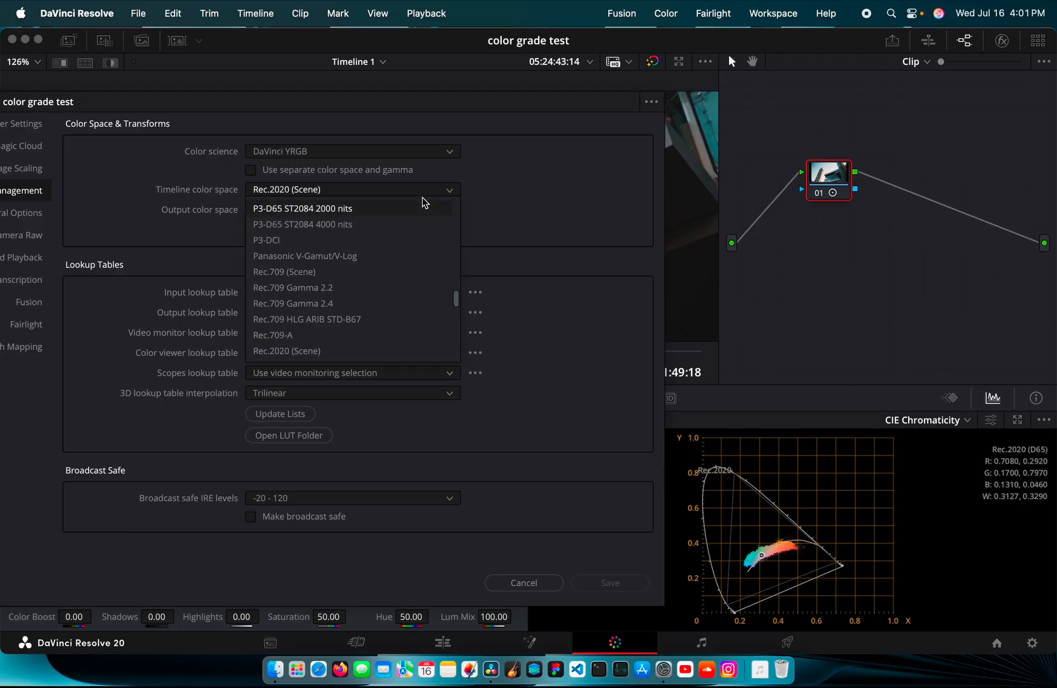
left_click(401, 272)
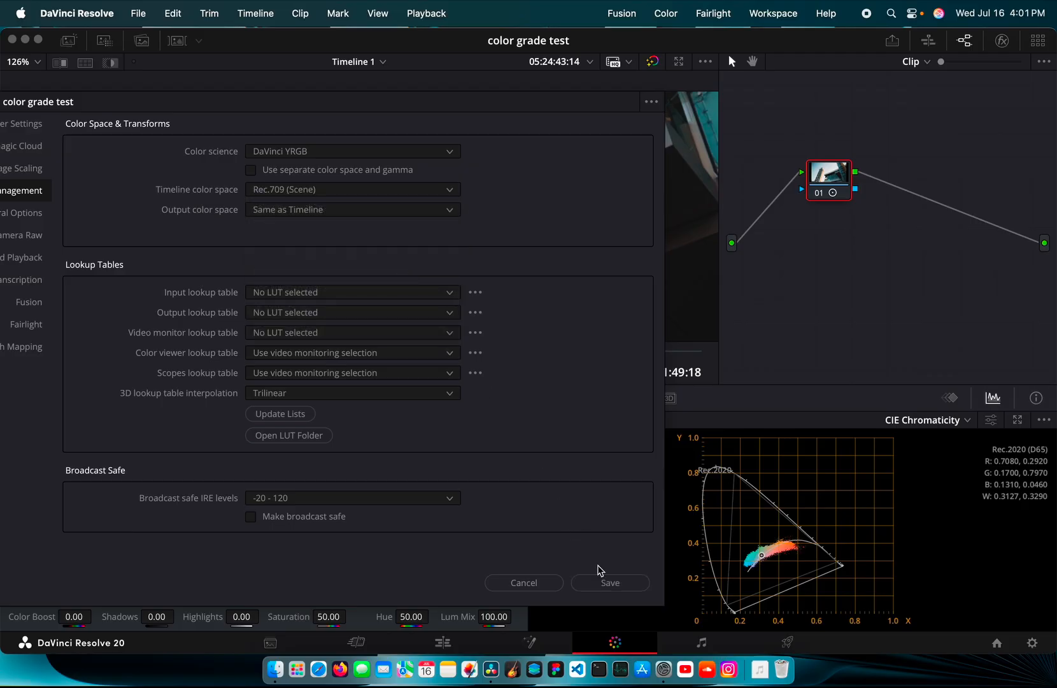
left_click(609, 584)
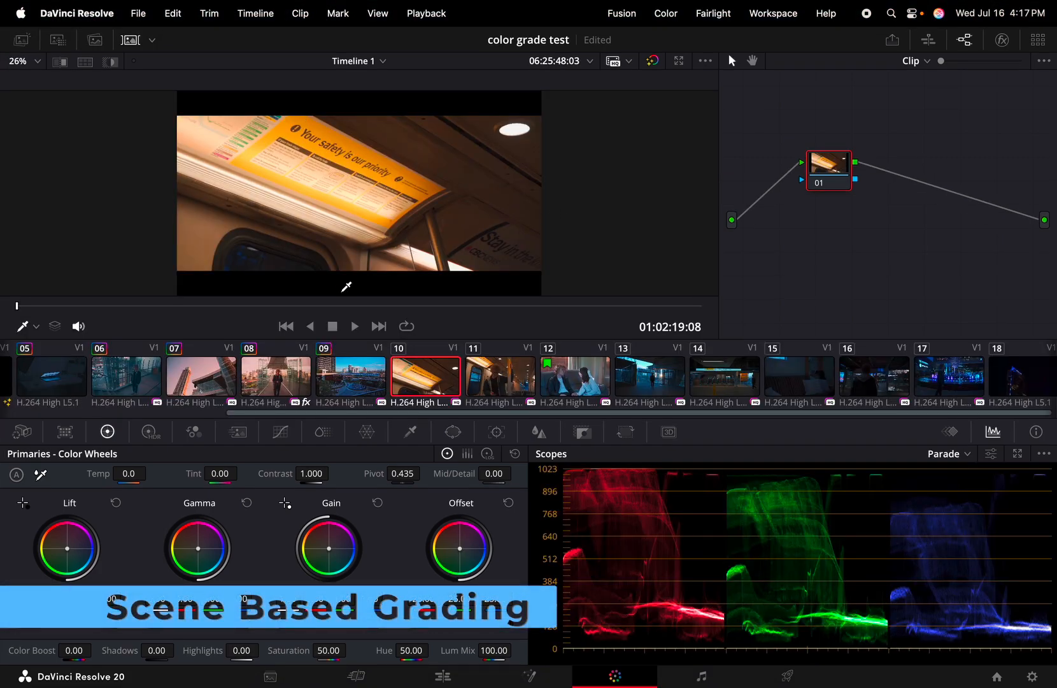
left_click(207, 376)
left_click(273, 371)
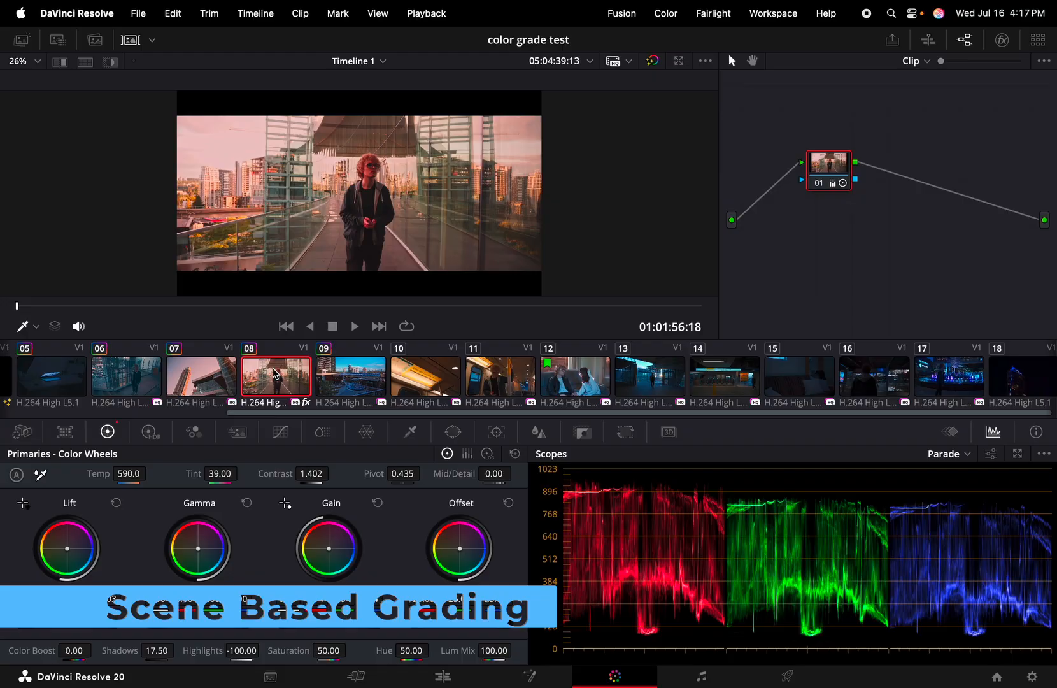
left_click(321, 371)
left_click(274, 371)
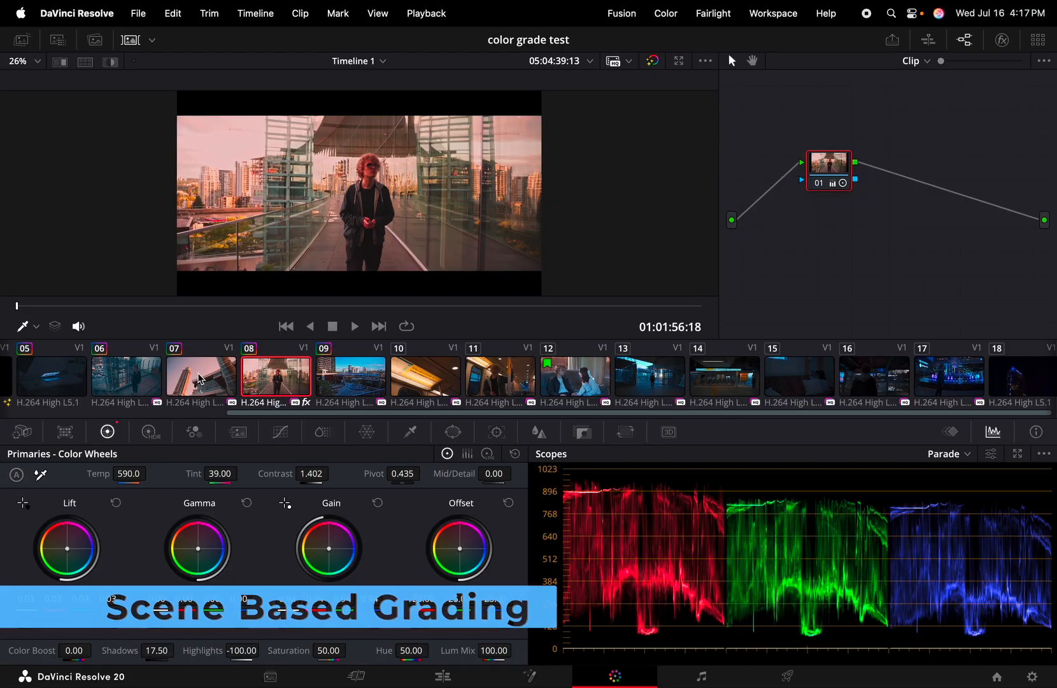
left_click(216, 375)
left_click(274, 377)
left_click(339, 376)
left_click(275, 380)
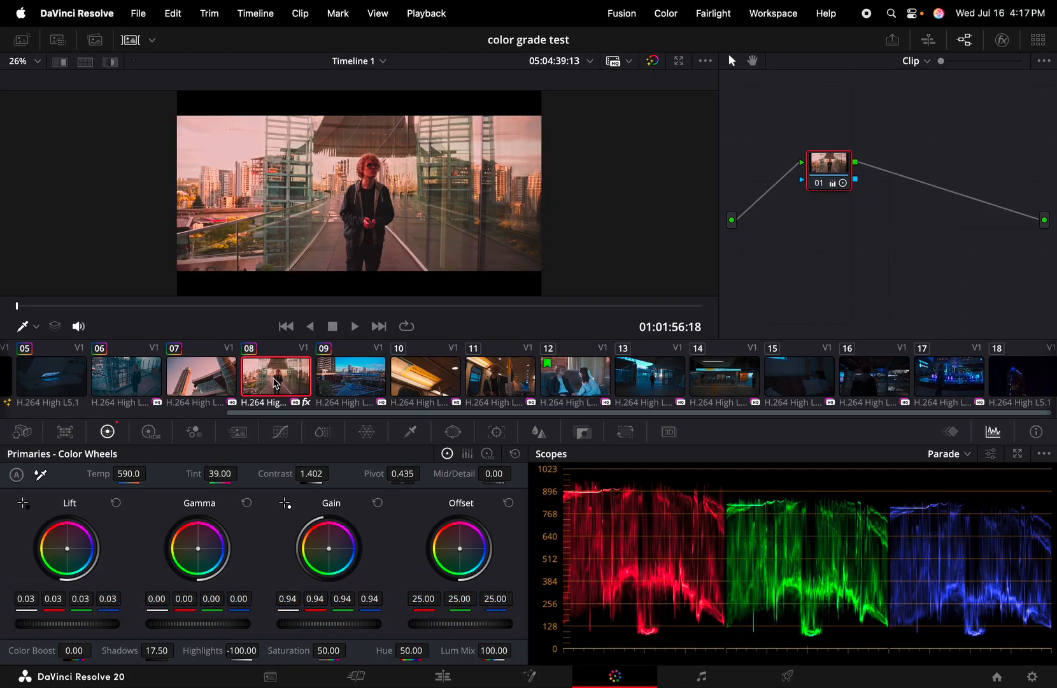
left_click(214, 382)
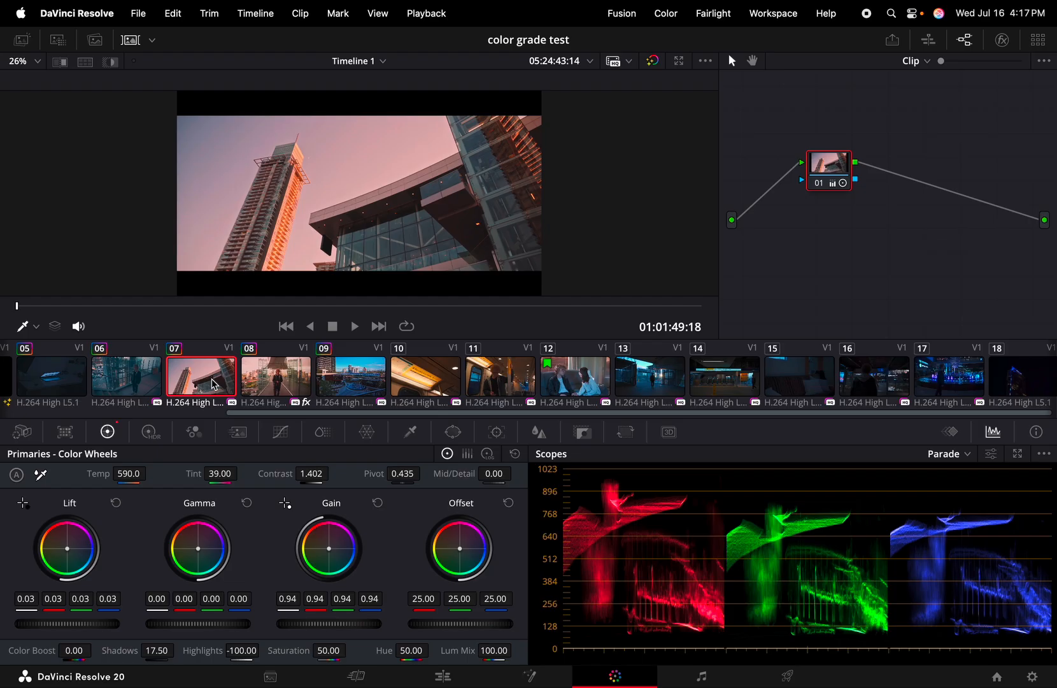
left_click(279, 383)
left_click(412, 379)
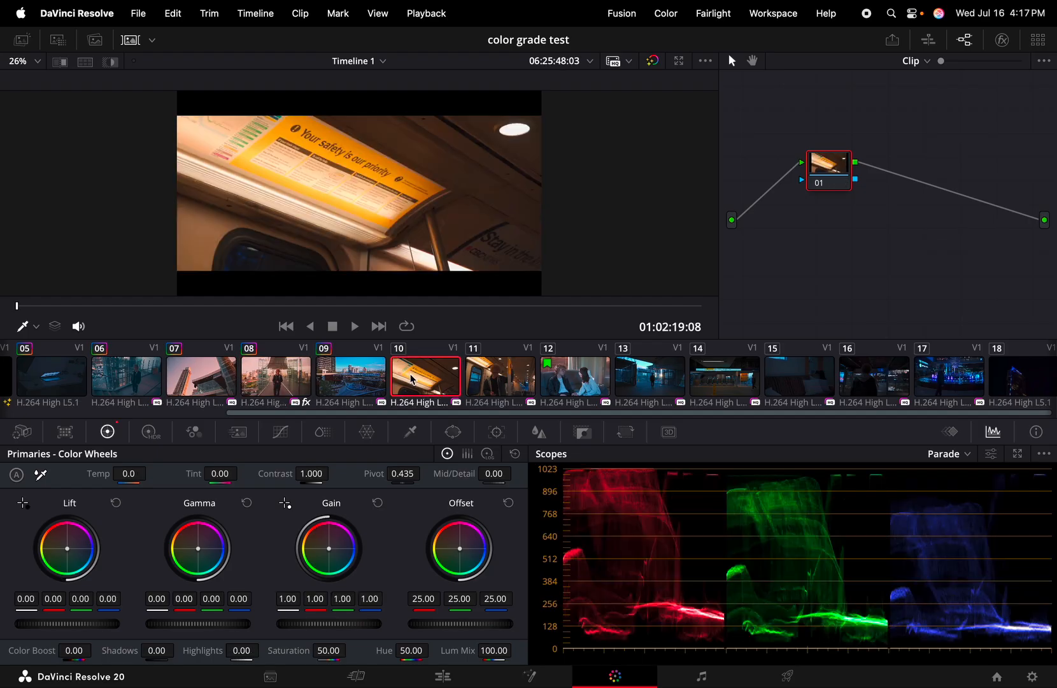
left_click(27, 43)
left_click(26, 43)
left_click(56, 40)
scroll(51, 236, "down", 1)
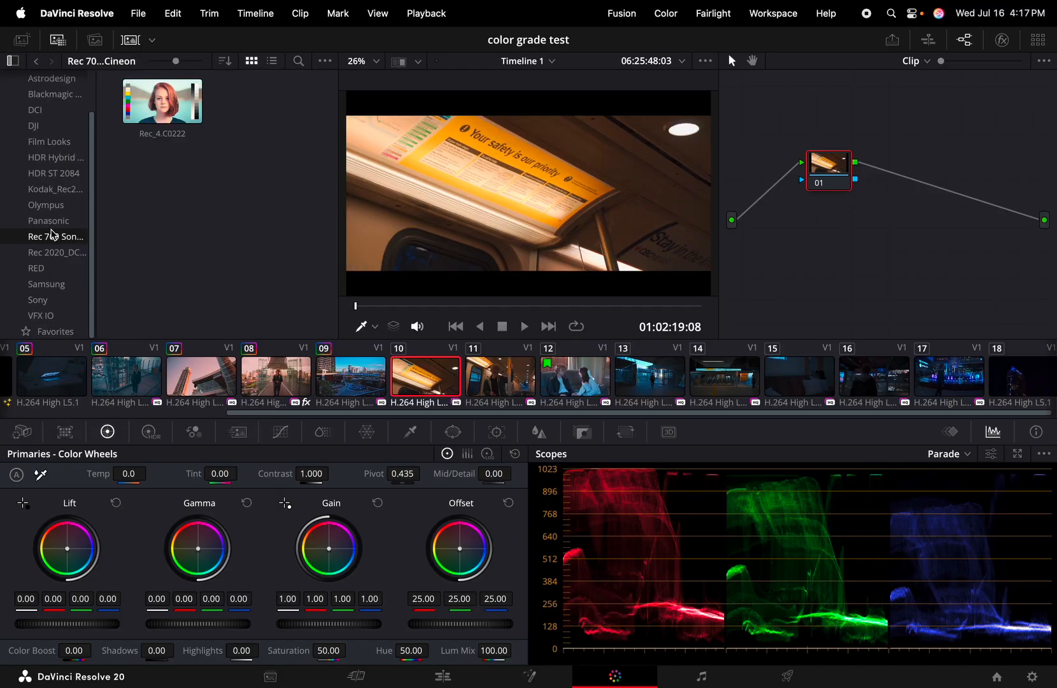
left_click(61, 252)
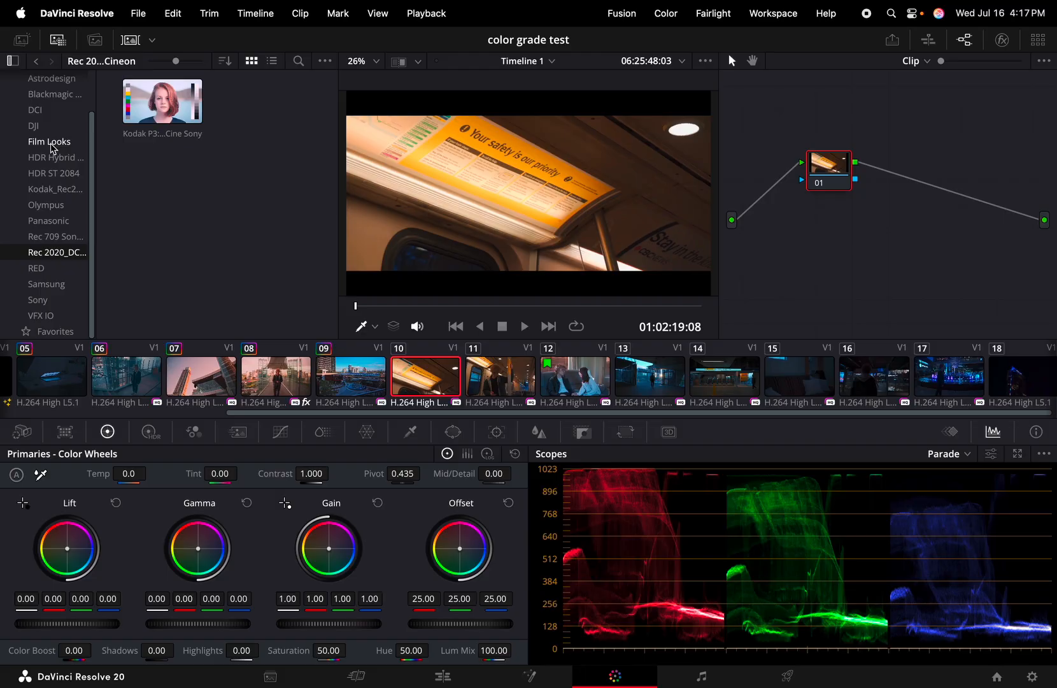
left_click(58, 40)
left_click(58, 39)
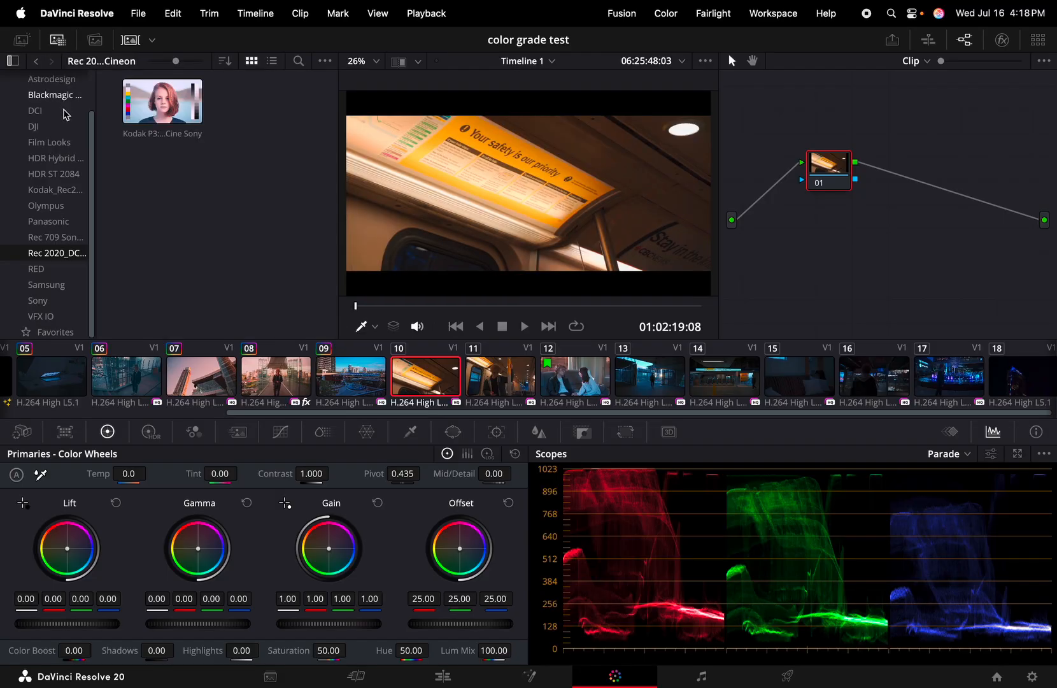
scroll(51, 141, "up", 3)
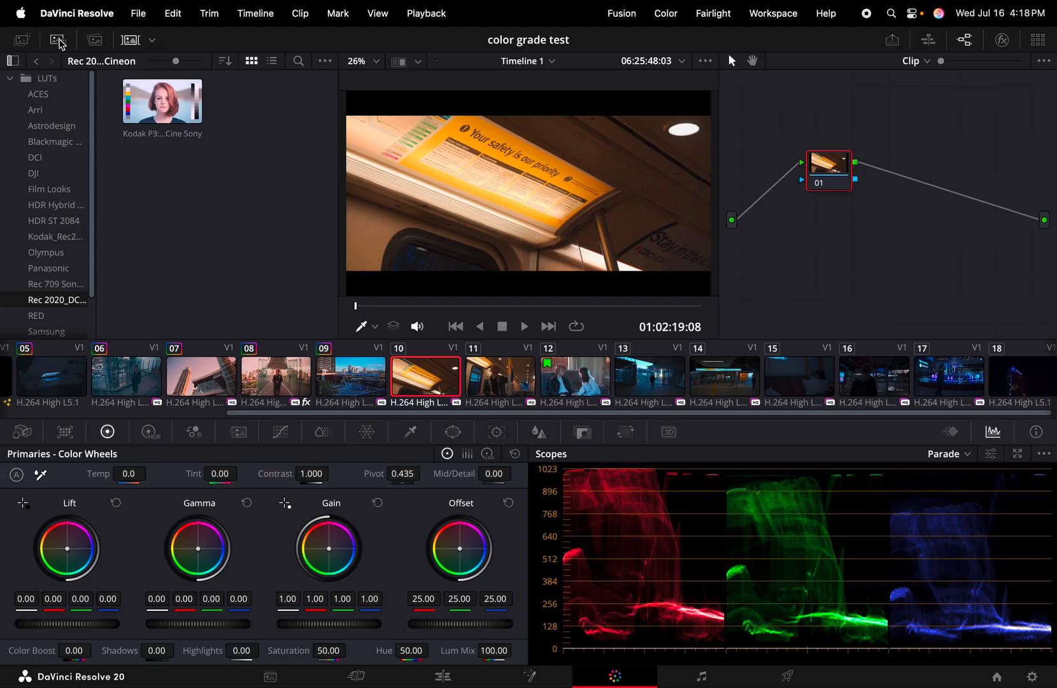
left_click(69, 189)
scroll(134, 192, "down", 1)
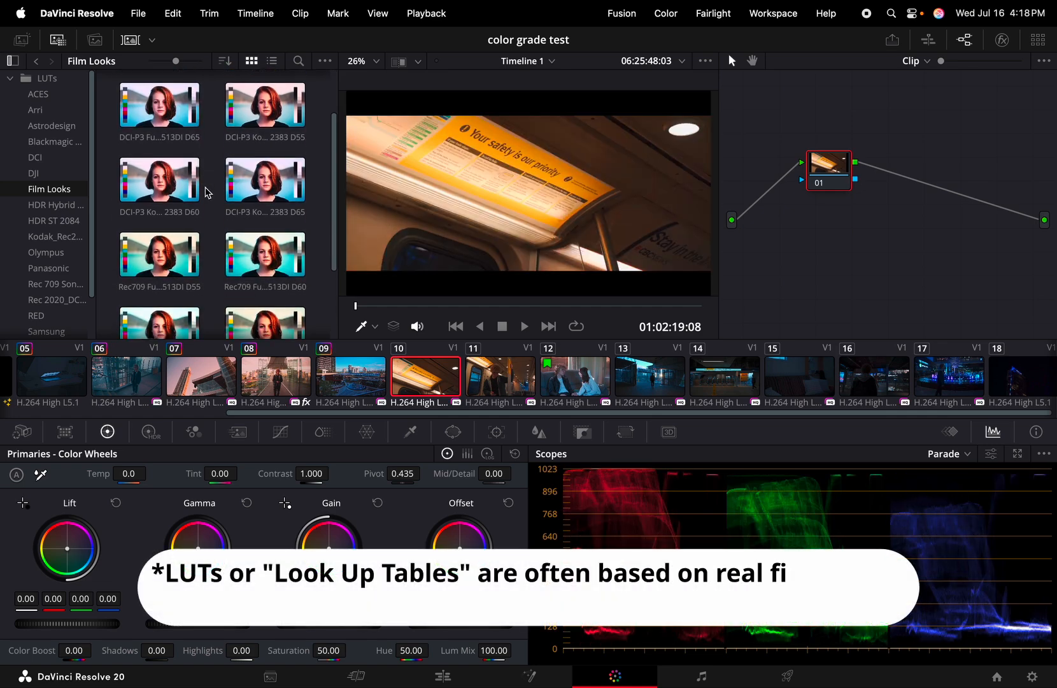
scroll(206, 193, "down", 2)
scroll(205, 192, "down", 2)
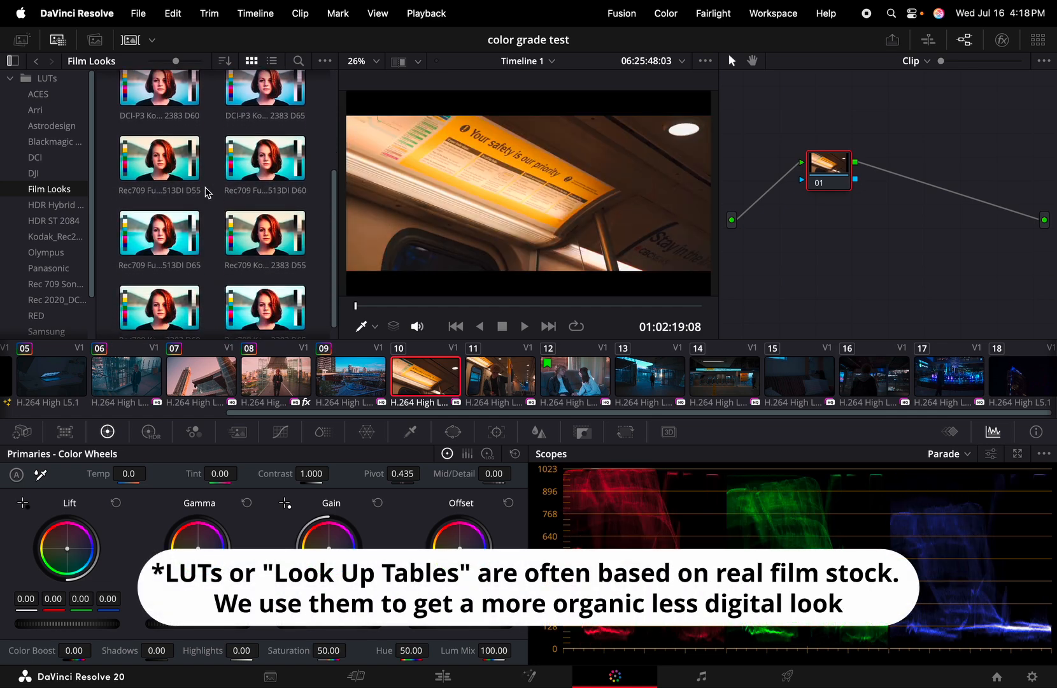
scroll(205, 191, "up", 2)
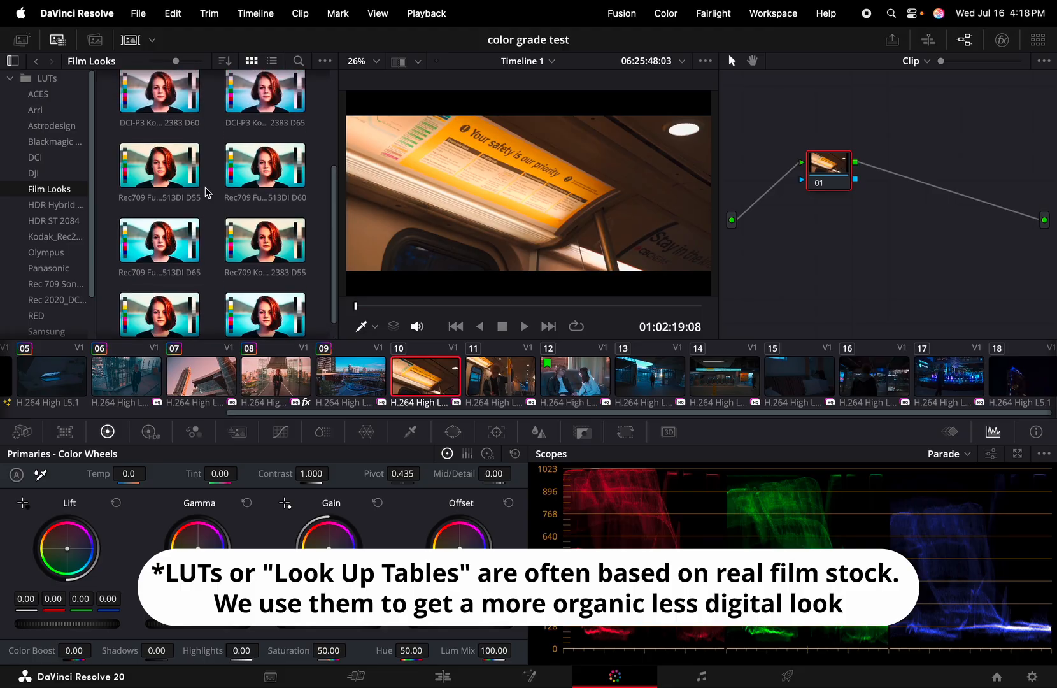
scroll(206, 214, "down", 1)
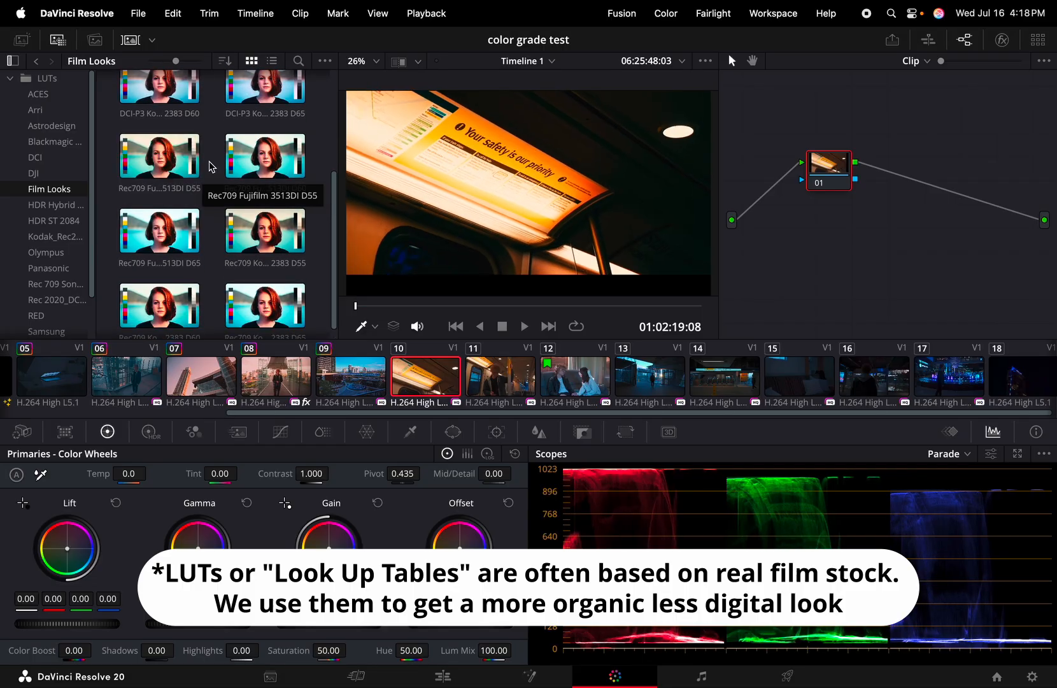
scroll(215, 144, "up", 2)
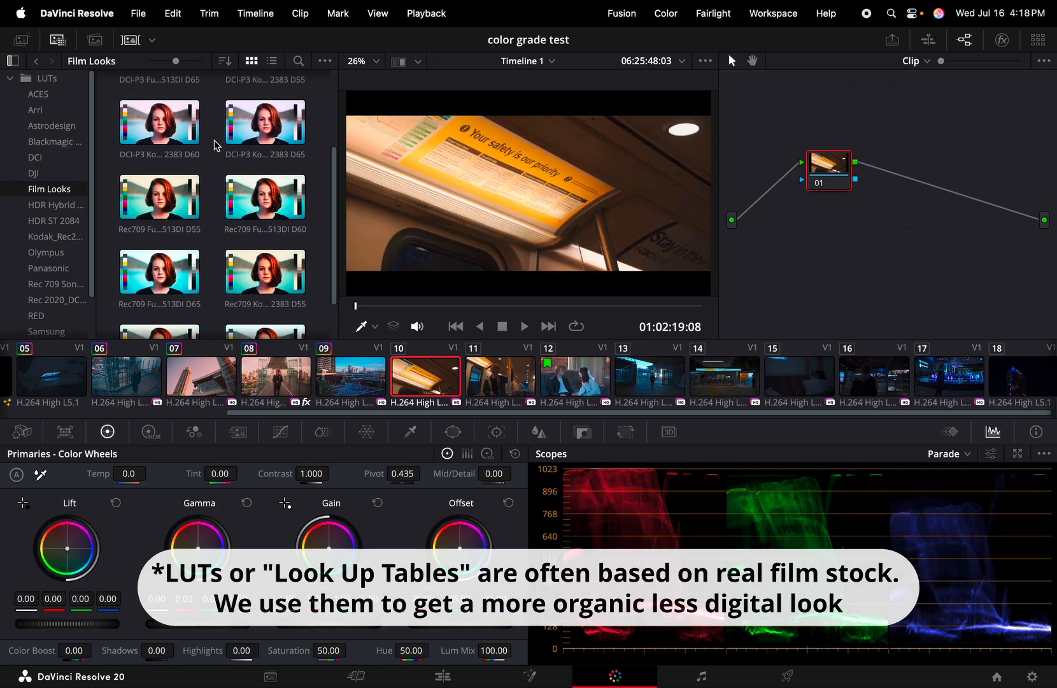
scroll(215, 134, "up", 2)
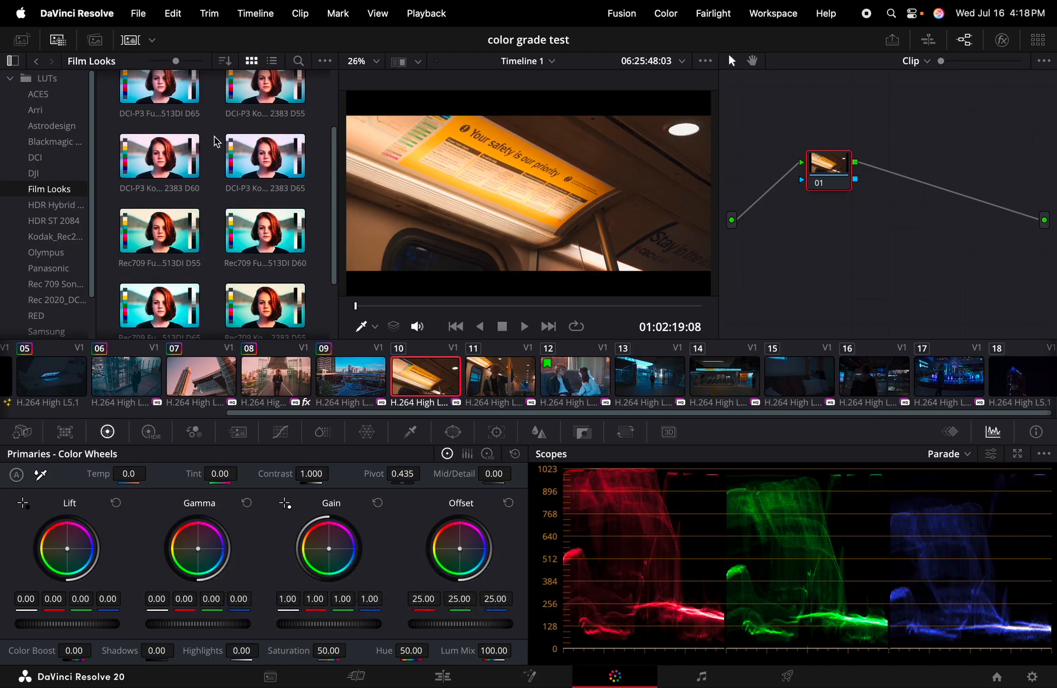
scroll(215, 142, "up", 2)
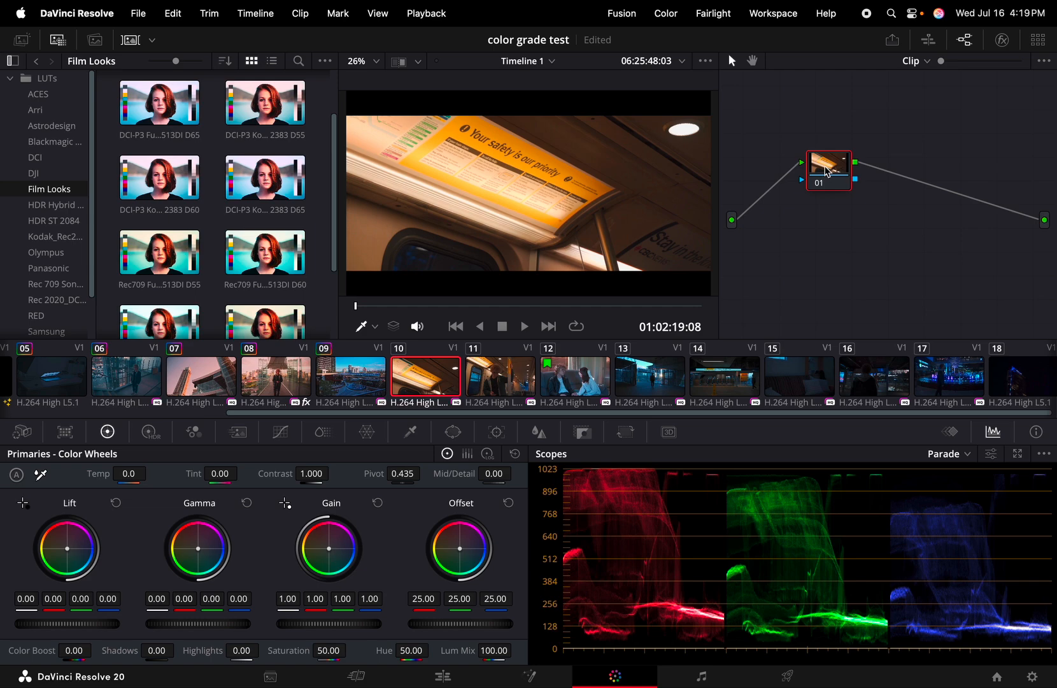
Add serial node 02 and apply the Color Space Transform effect to node 01
key("alt+s")
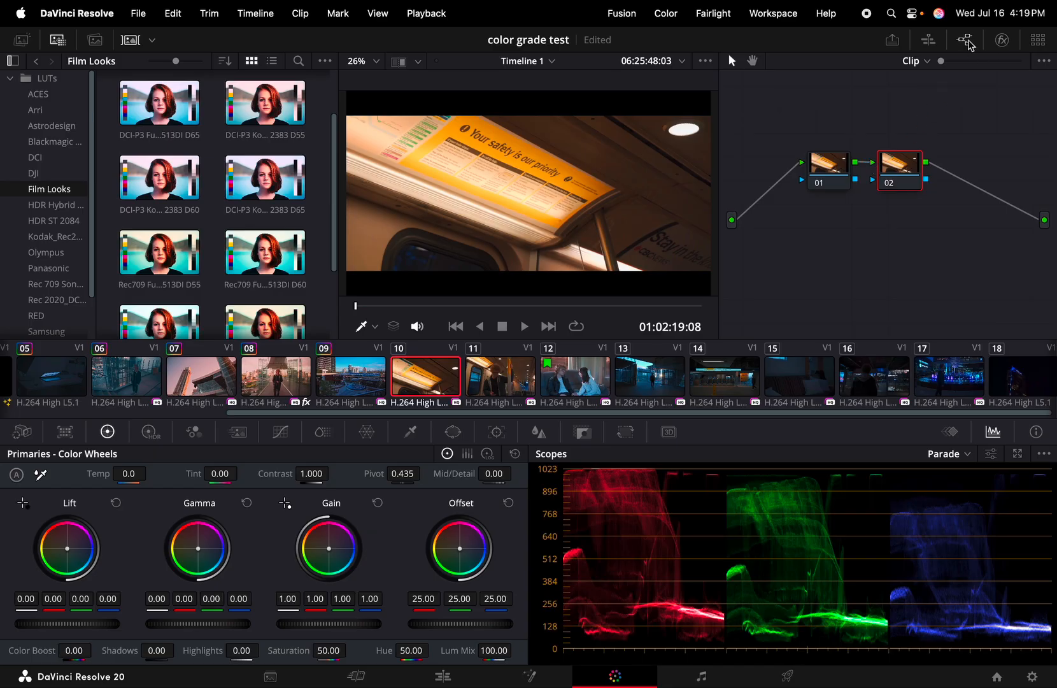
left_click(1002, 40)
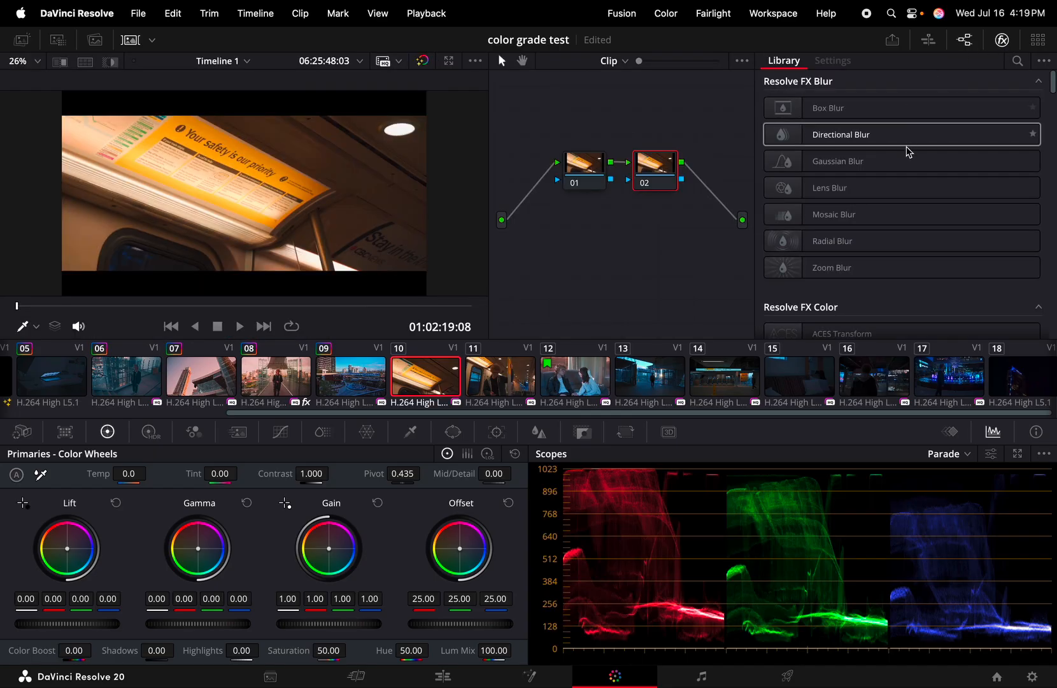
scroll(907, 151, "down", 5)
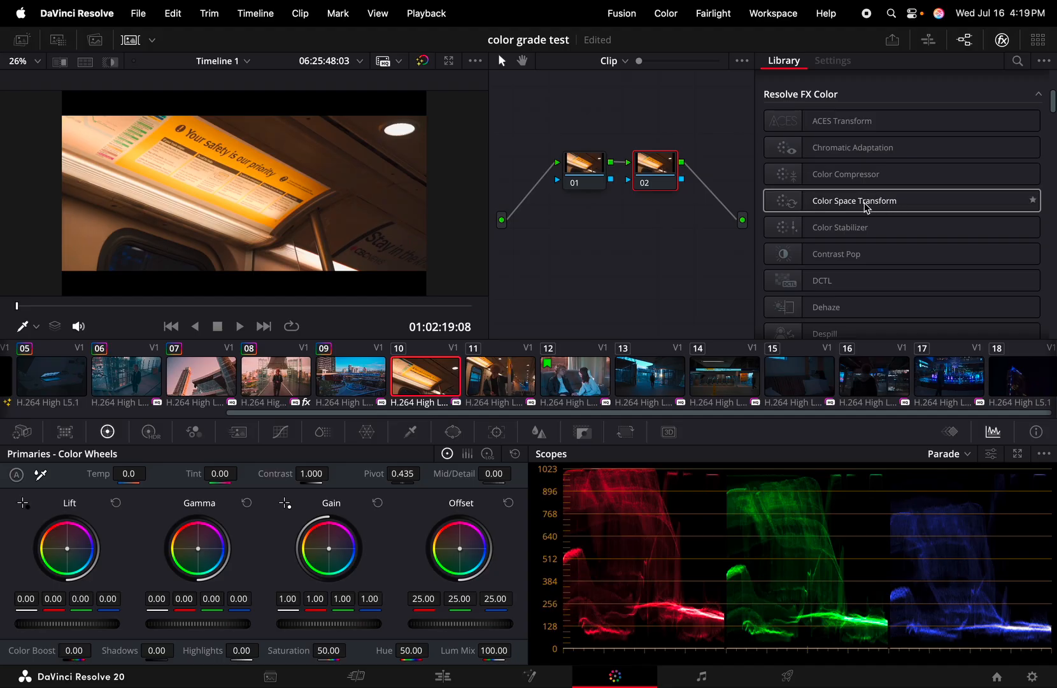
left_click_drag(866, 207, 583, 172)
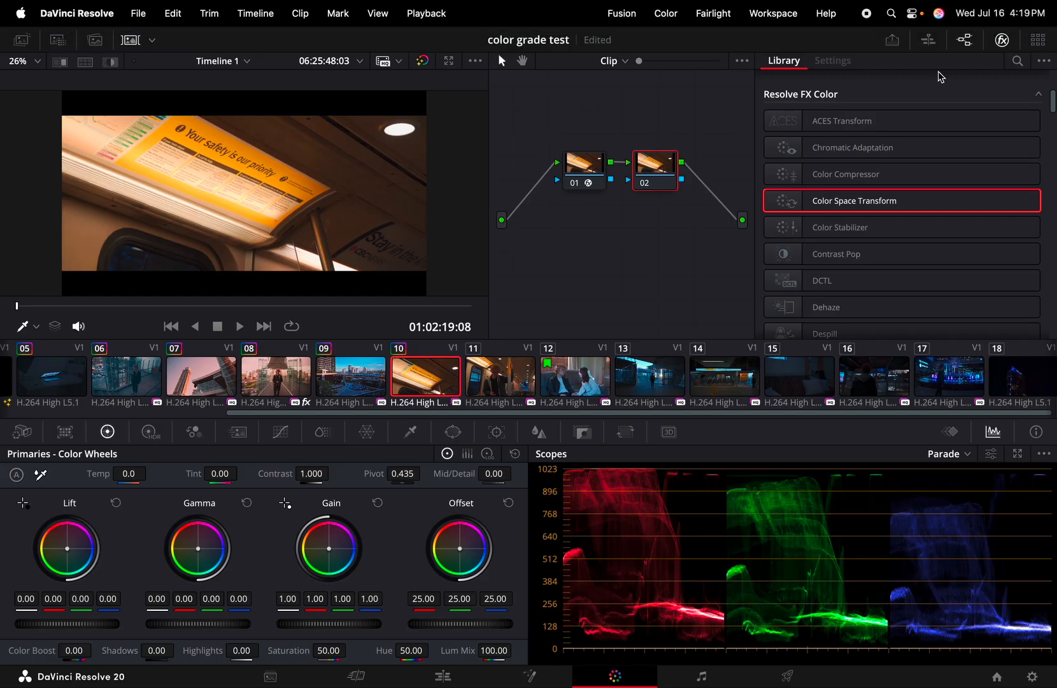
left_click(1002, 39)
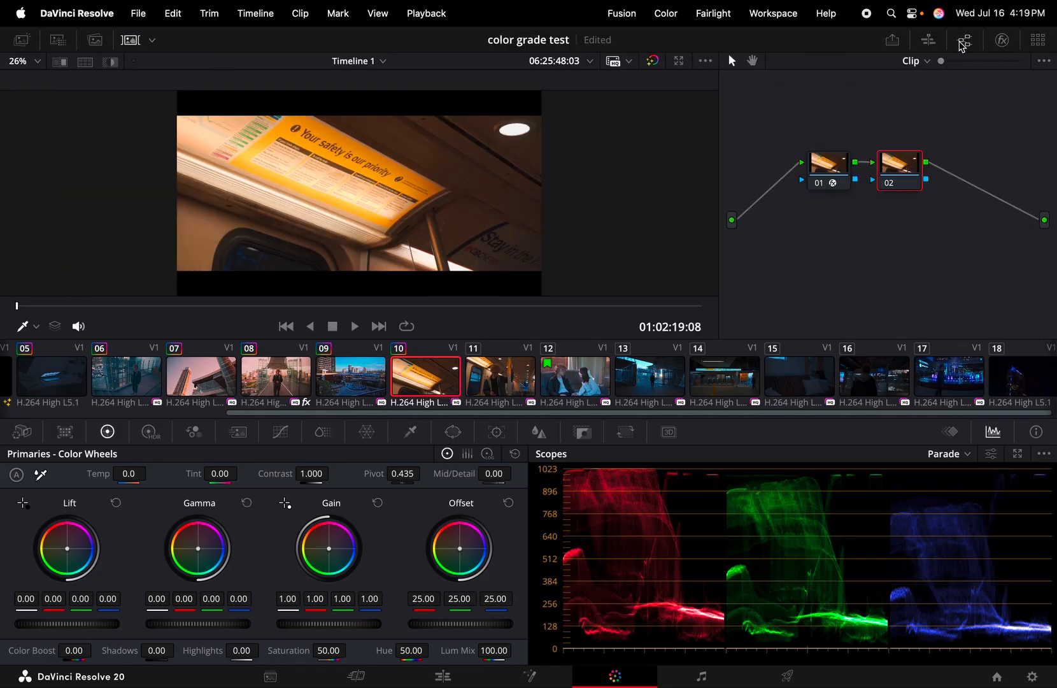
left_click(1002, 40)
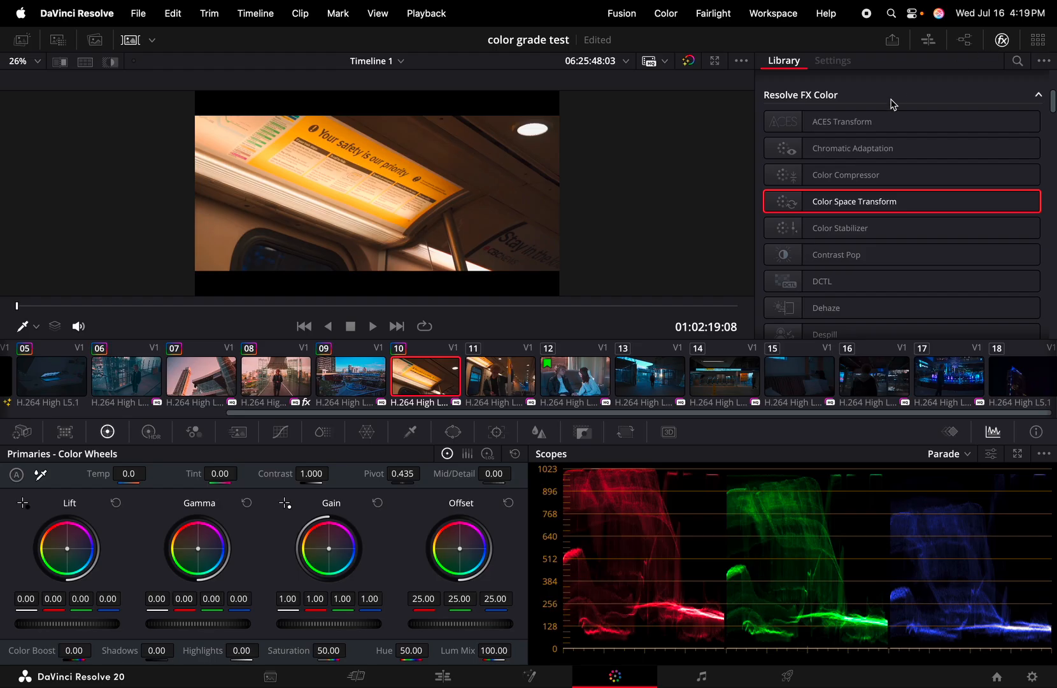
Set node 01's Color Space Transform output gamma to Cineon Film Log
left_click(965, 40)
left_click(589, 168)
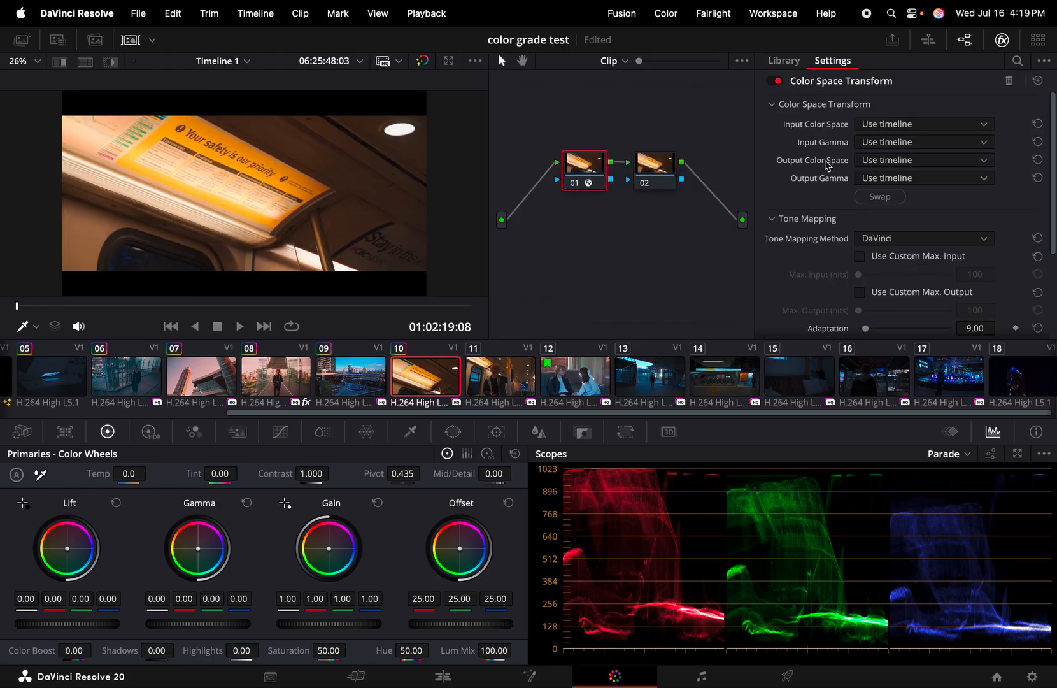
left_click(870, 178)
scroll(895, 252, "down", 6)
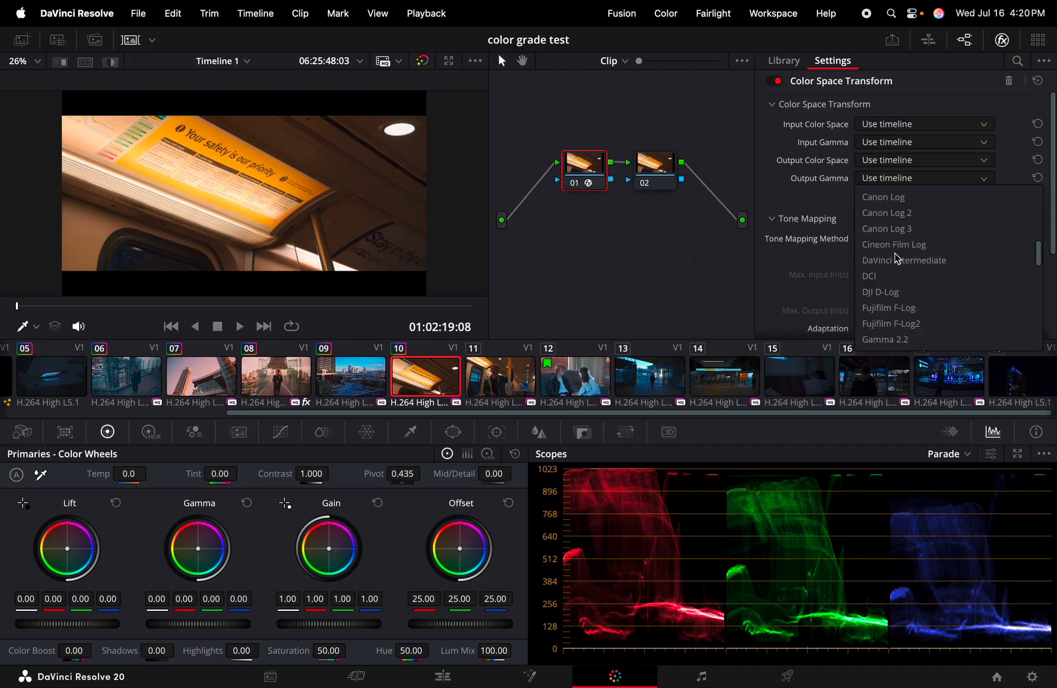
scroll(897, 257, "up", 3)
scroll(897, 258, "up", 2)
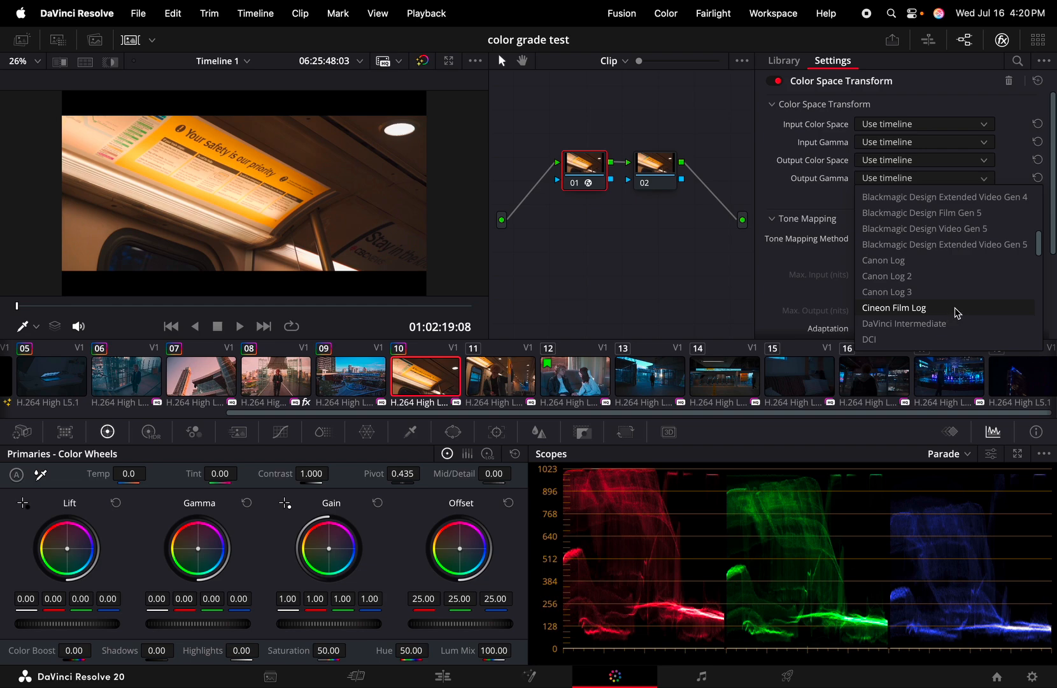
left_click(957, 312)
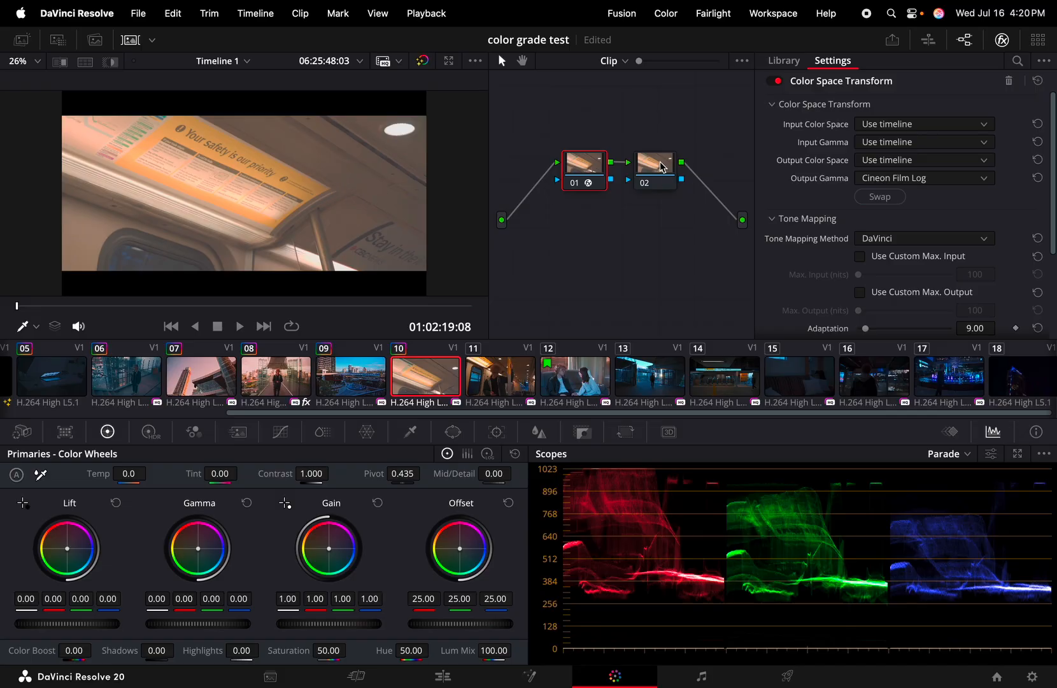
left_click(1002, 39)
left_click(57, 39)
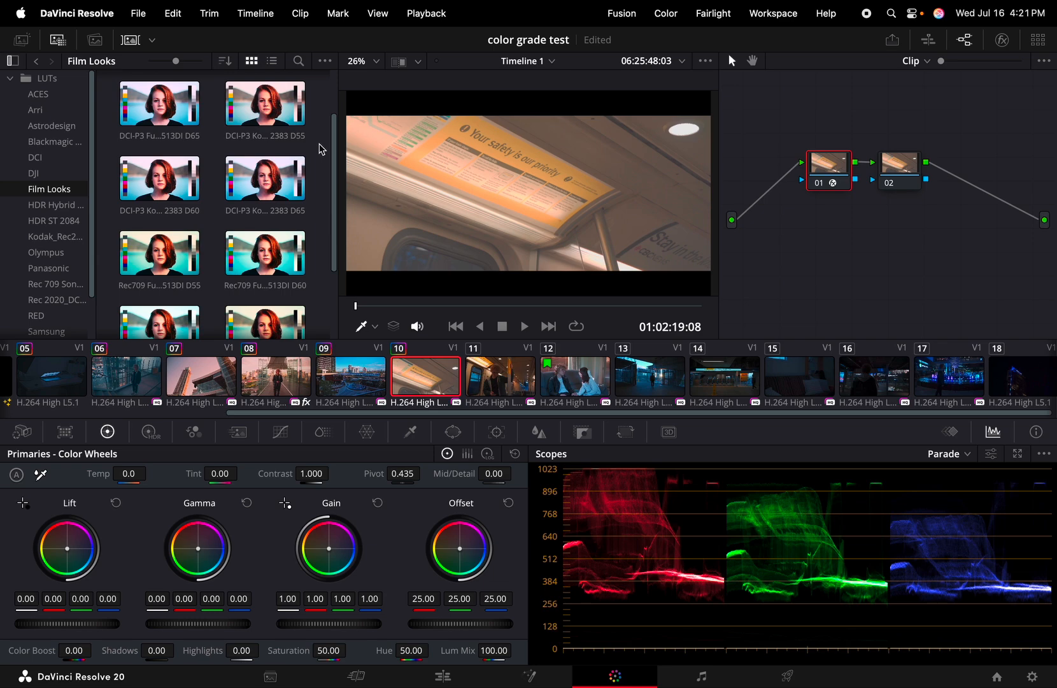
Apply the DCI-P3 Kodak 2383 D60 film LUT to node 02 and reselect node 02
left_click(162, 186)
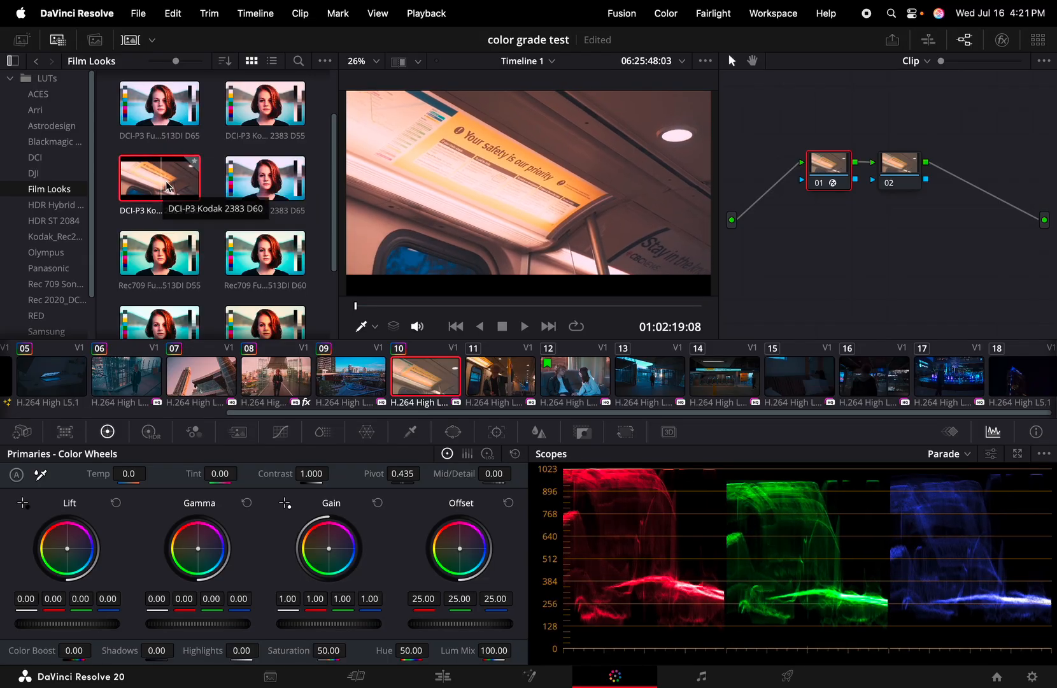
left_click_drag(166, 185, 377, 204)
left_click_drag(696, 214, 907, 173)
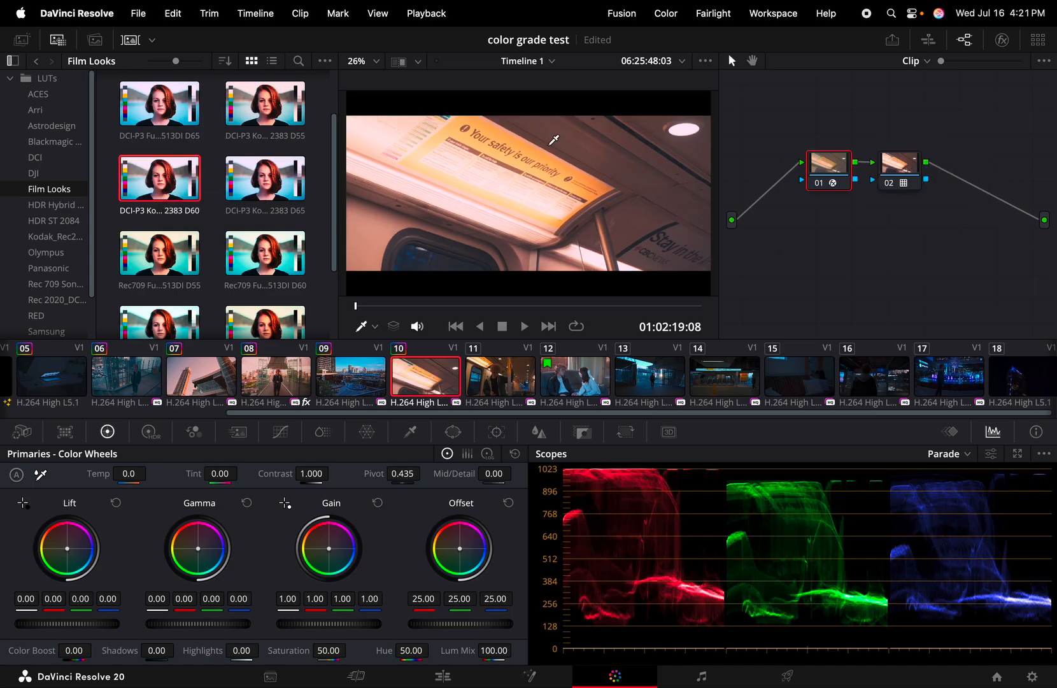
left_click(58, 40)
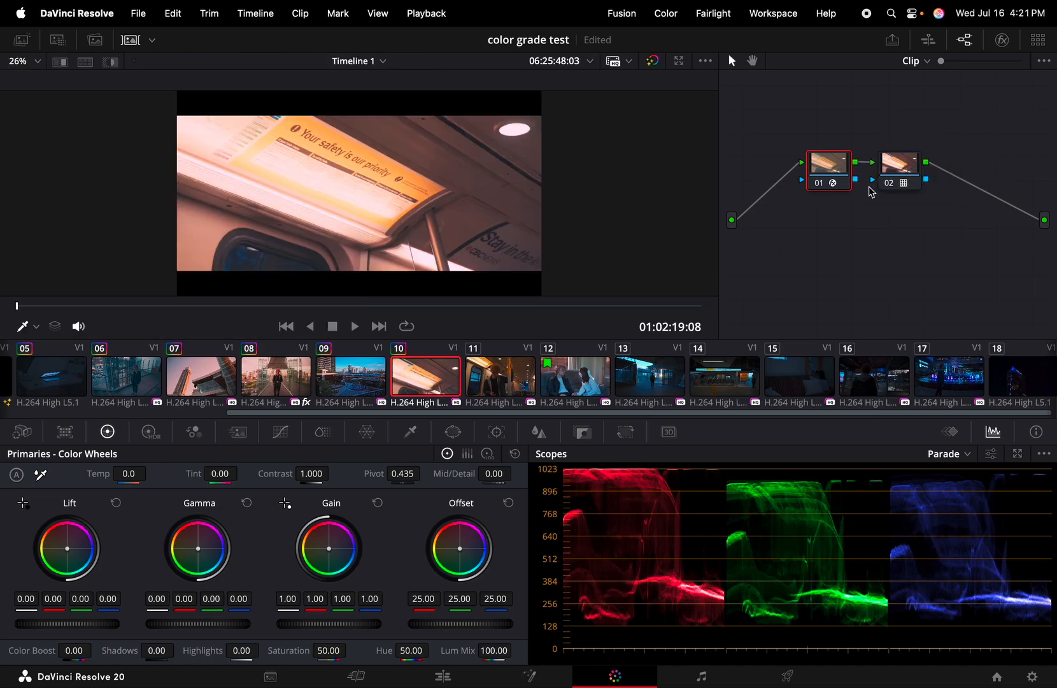
left_click(890, 167)
left_click(832, 167)
left_click(900, 164)
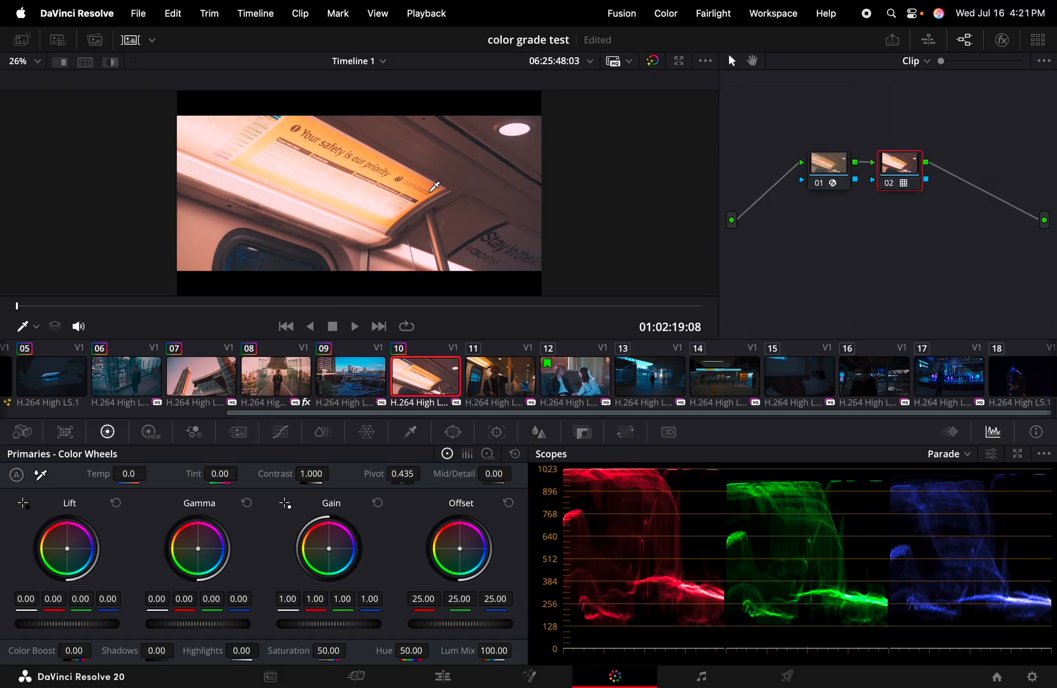
Preview the graded subway clip full screen, then hide the clip thumbnail strip
key("super+f")
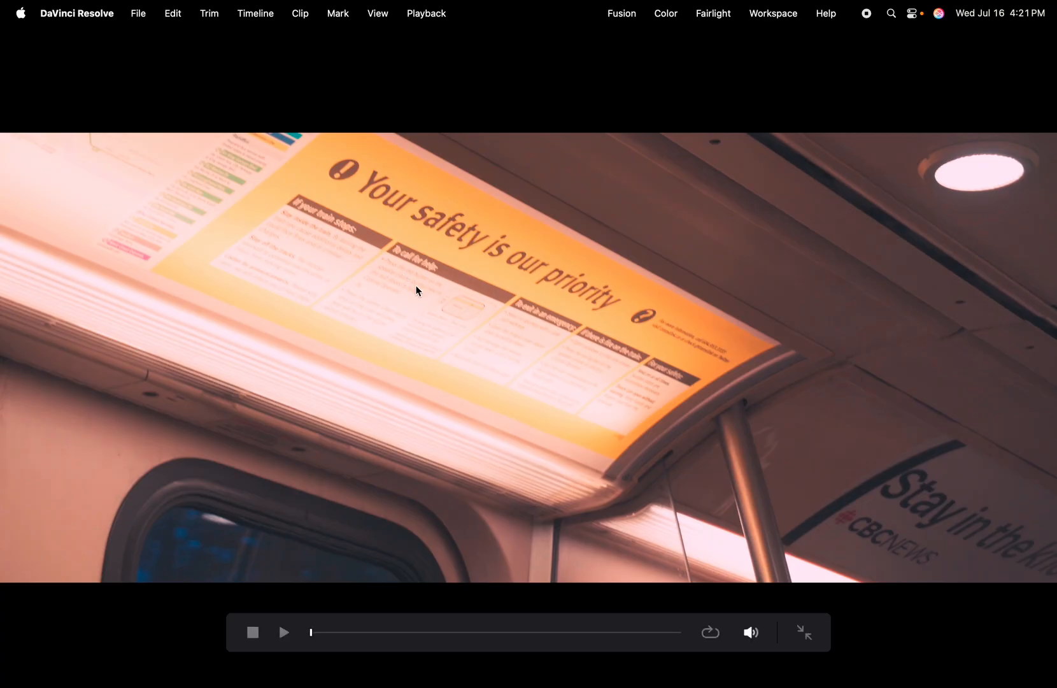
key("Escape")
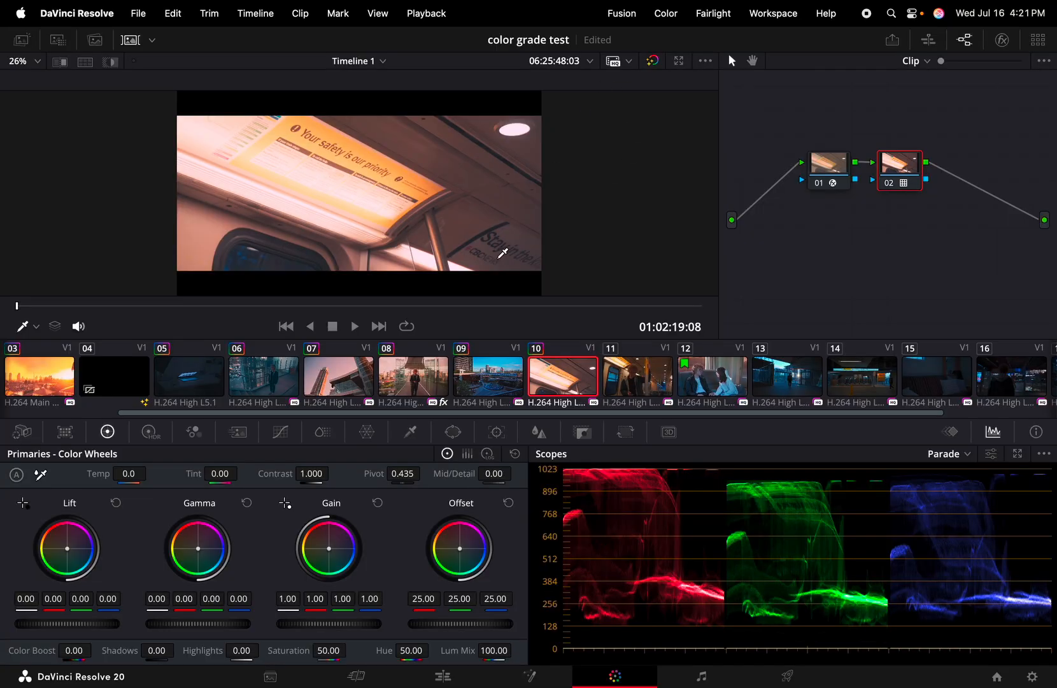
left_click(130, 40)
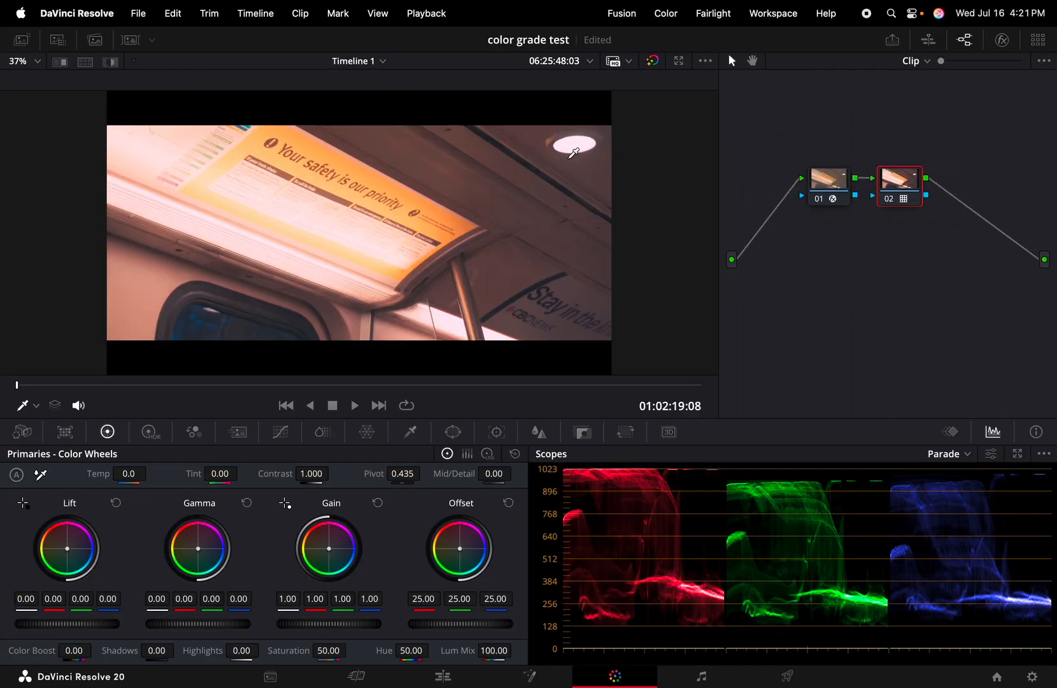
Compare the graded and ungraded subway clip in full screen, then exit
key("super+f")
mouse_move(593, 323)
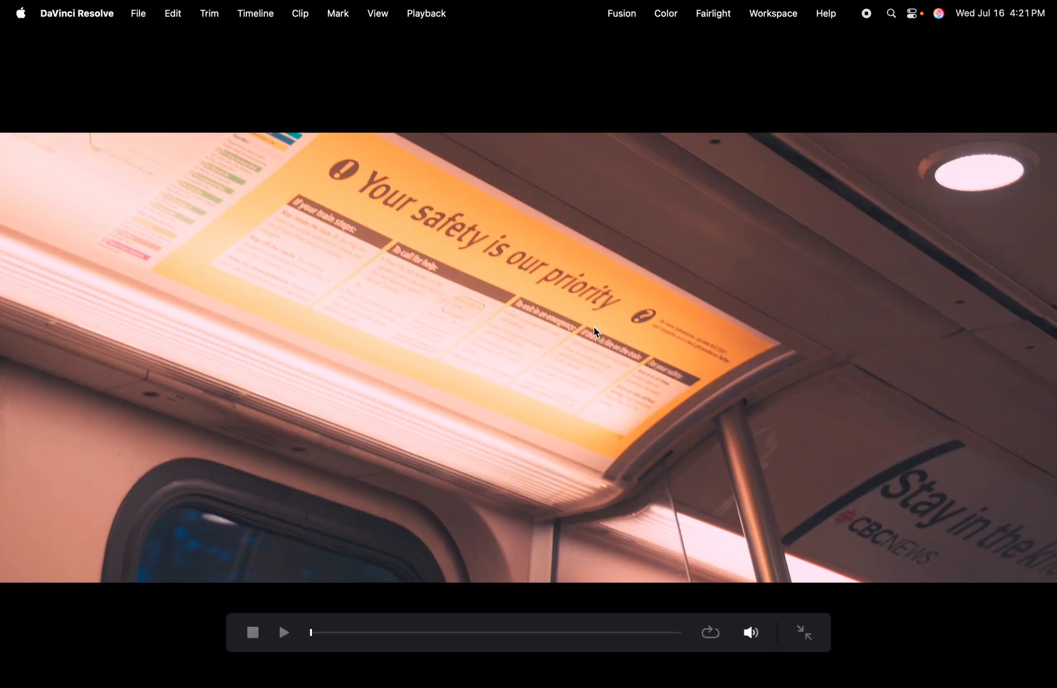
key("shift+d")
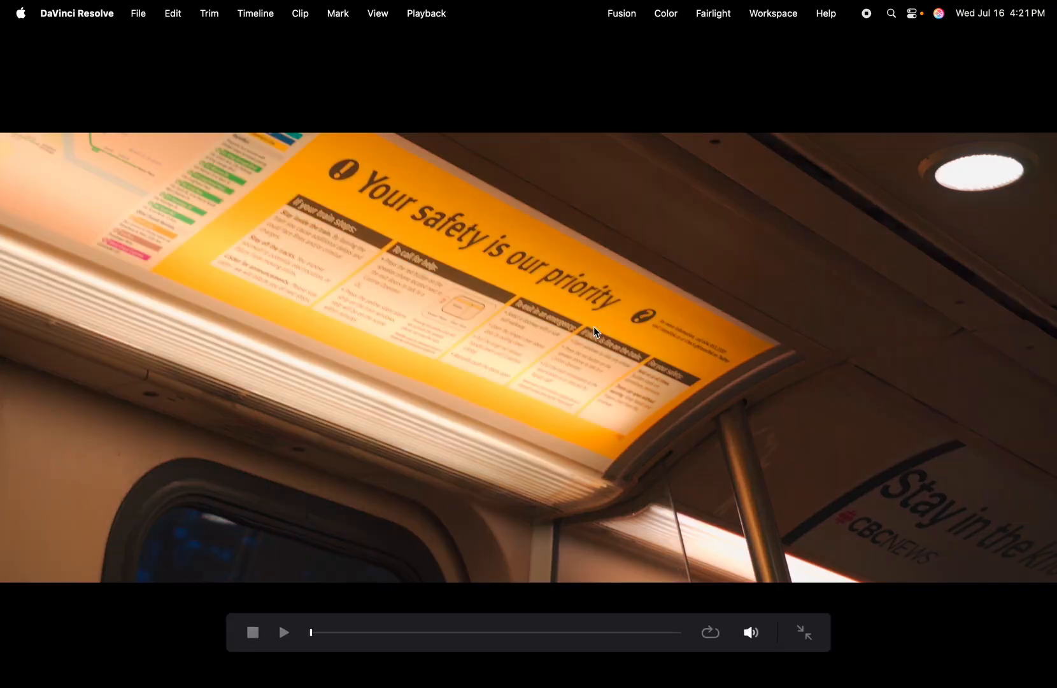
key("shift+d")
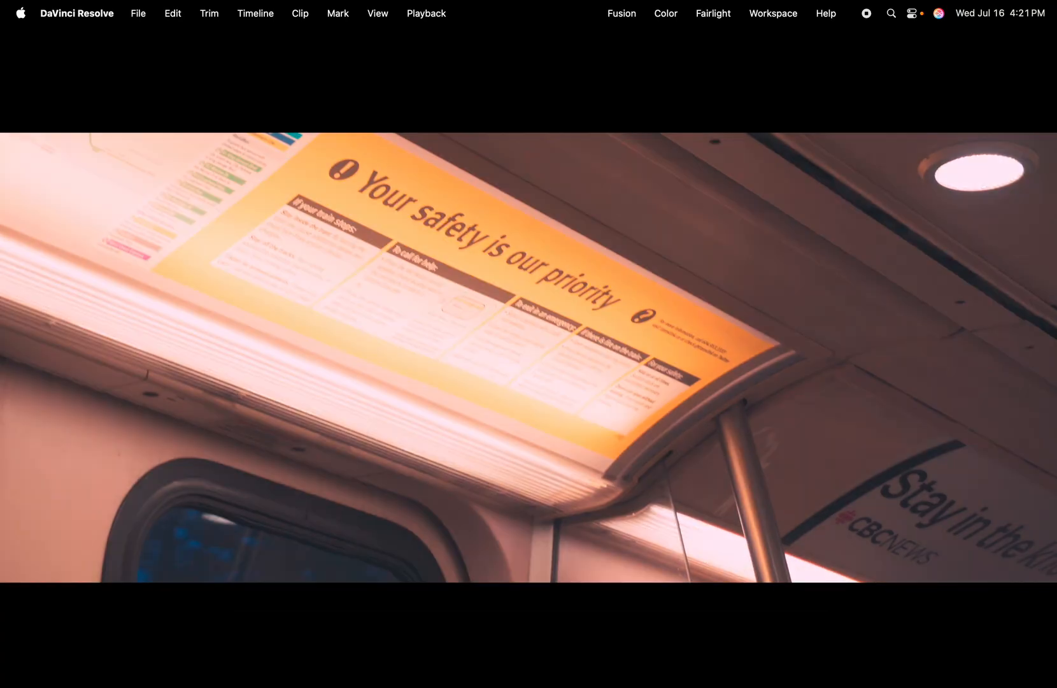
key("Escape")
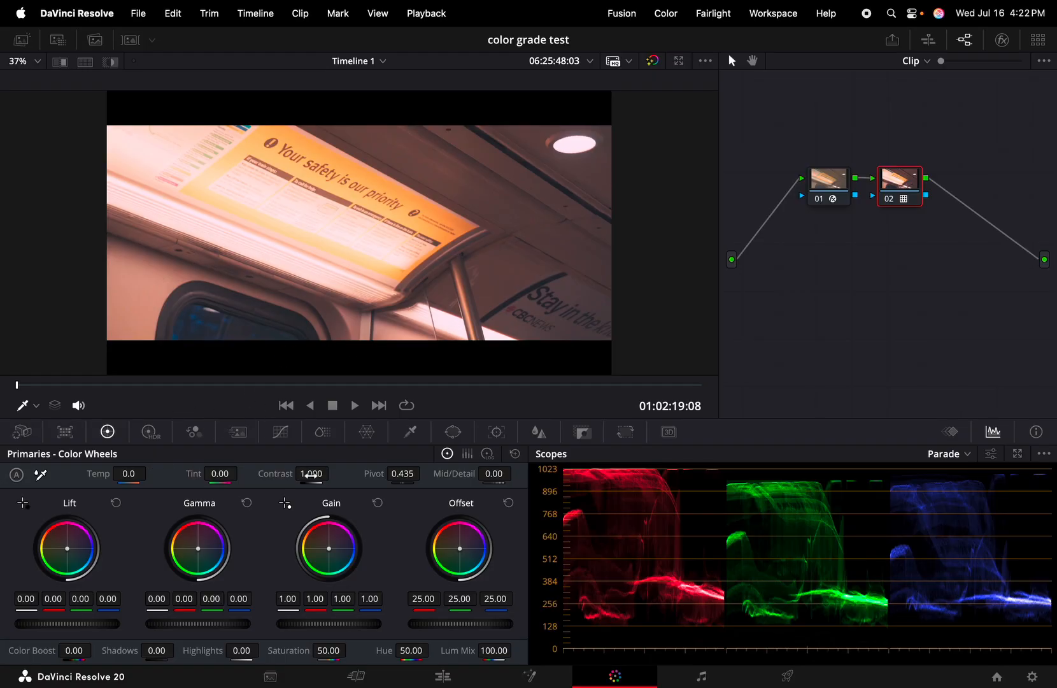
Raise the subway clip's contrast to 1.322 and reset the parade scope view
left_click_drag(310, 475, 333, 473)
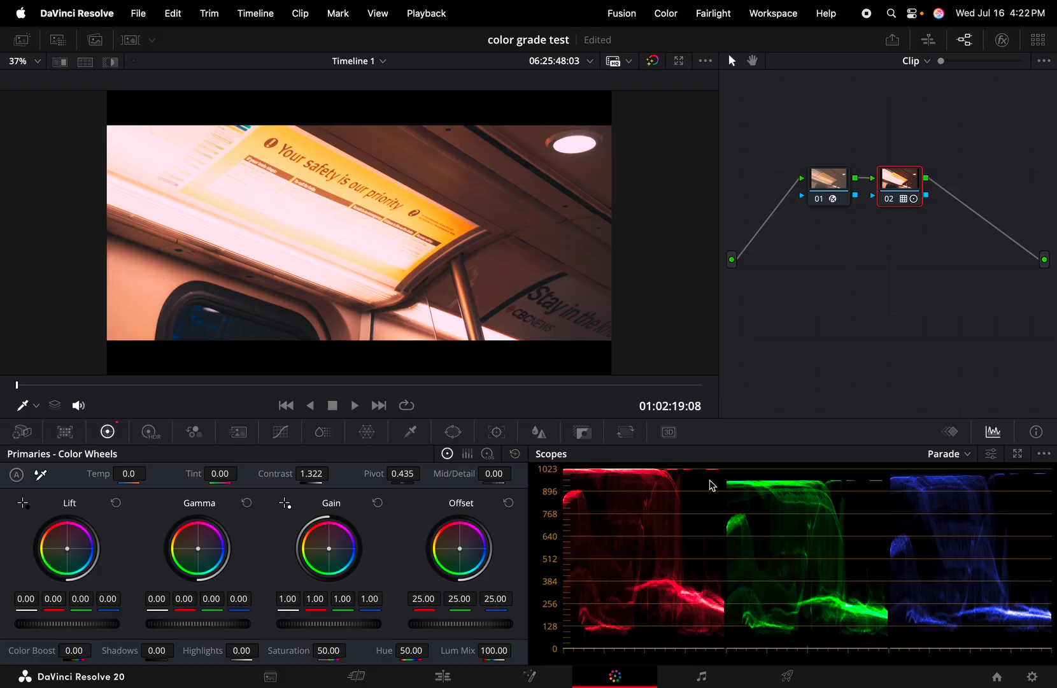
left_click(990, 456)
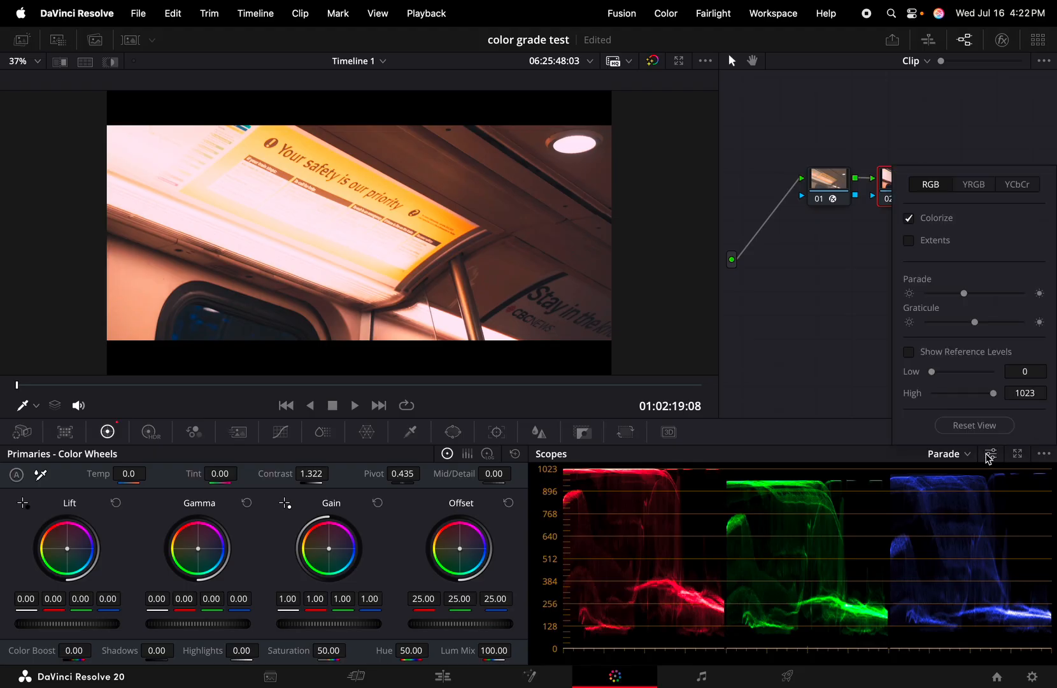
left_click(956, 425)
left_click(823, 440)
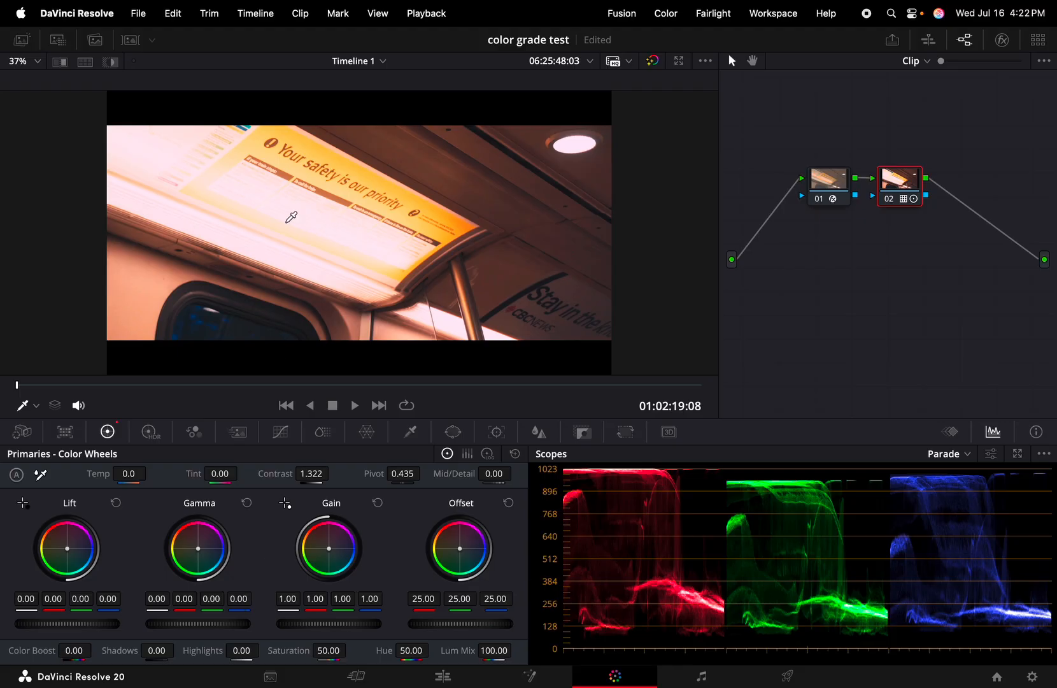
Check the clip in a full-screen preview, then close it
key("super+f")
mouse_move(309, 288)
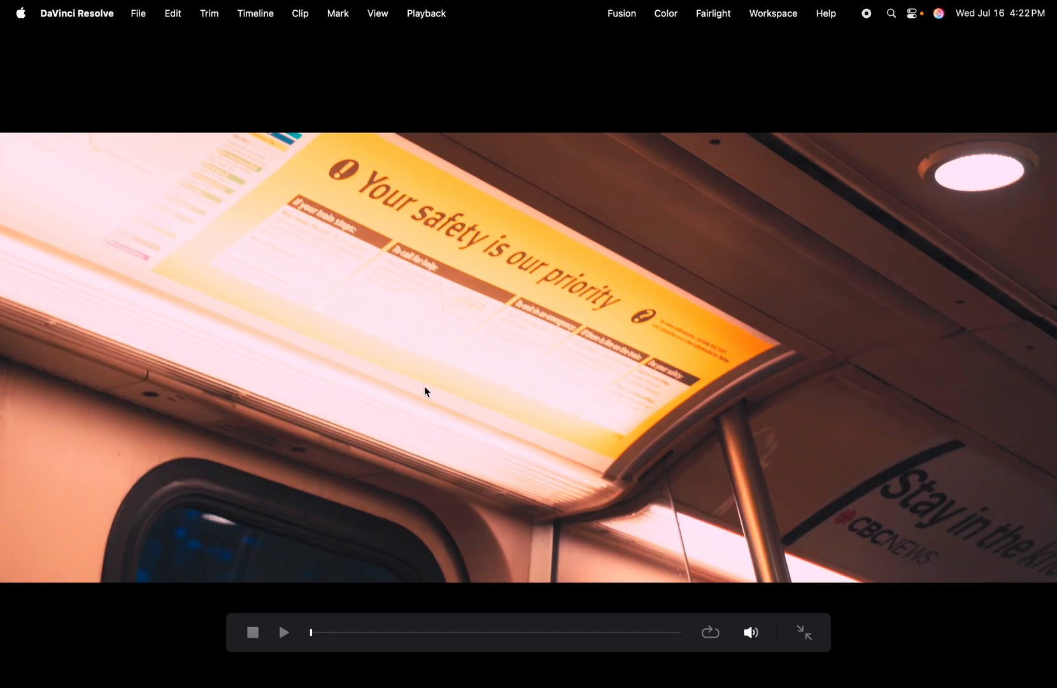
key("super+f")
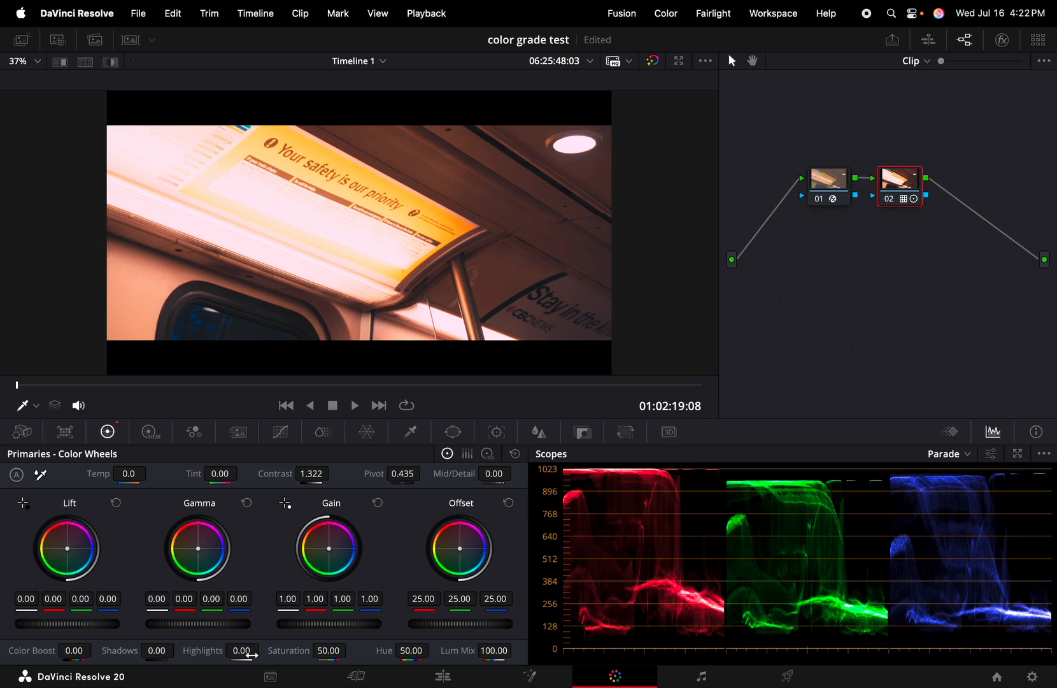
Drag the subway clip's Highlights down to -100.00 in the Color Wheels panel
left_click_drag(241, 651, 263, 651)
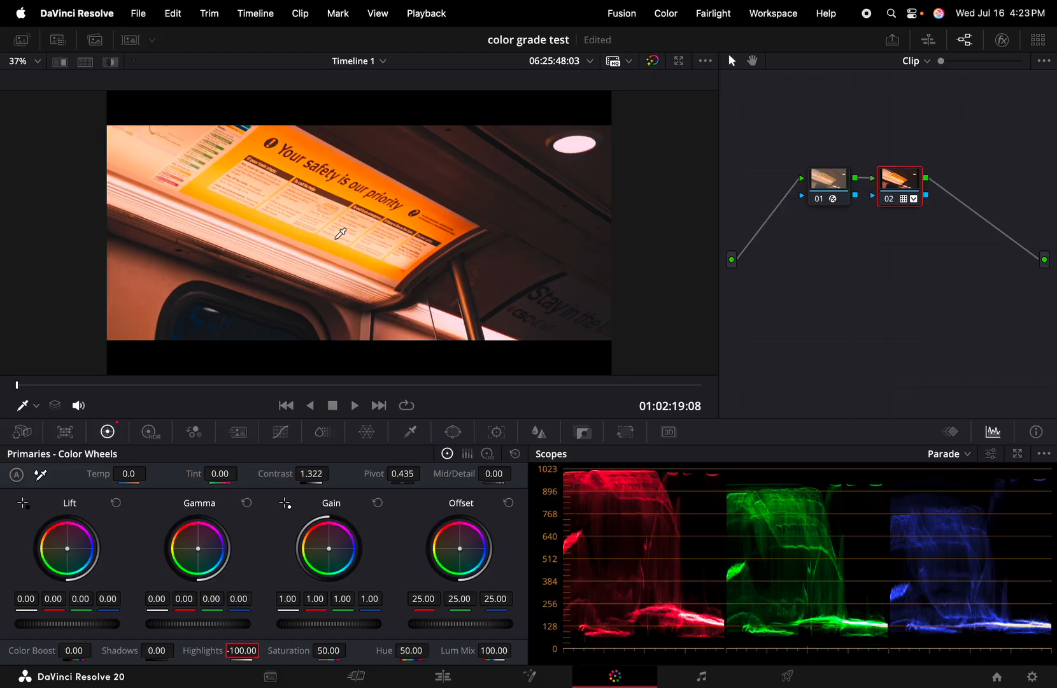
key("super+f")
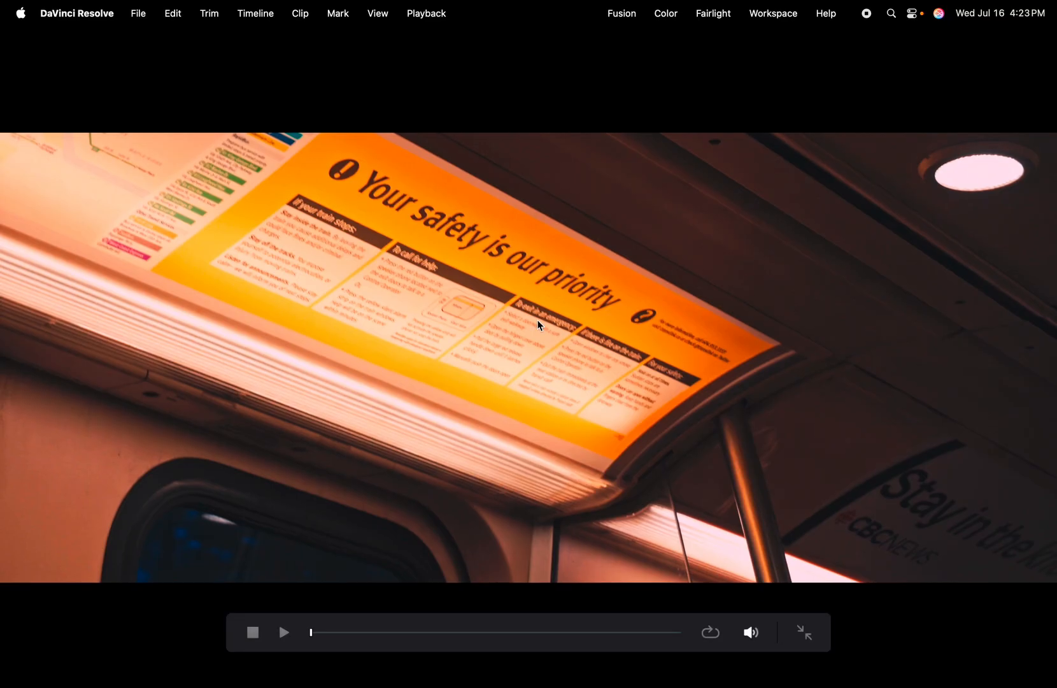
key("space")
key("space")
key("space")
key("space")
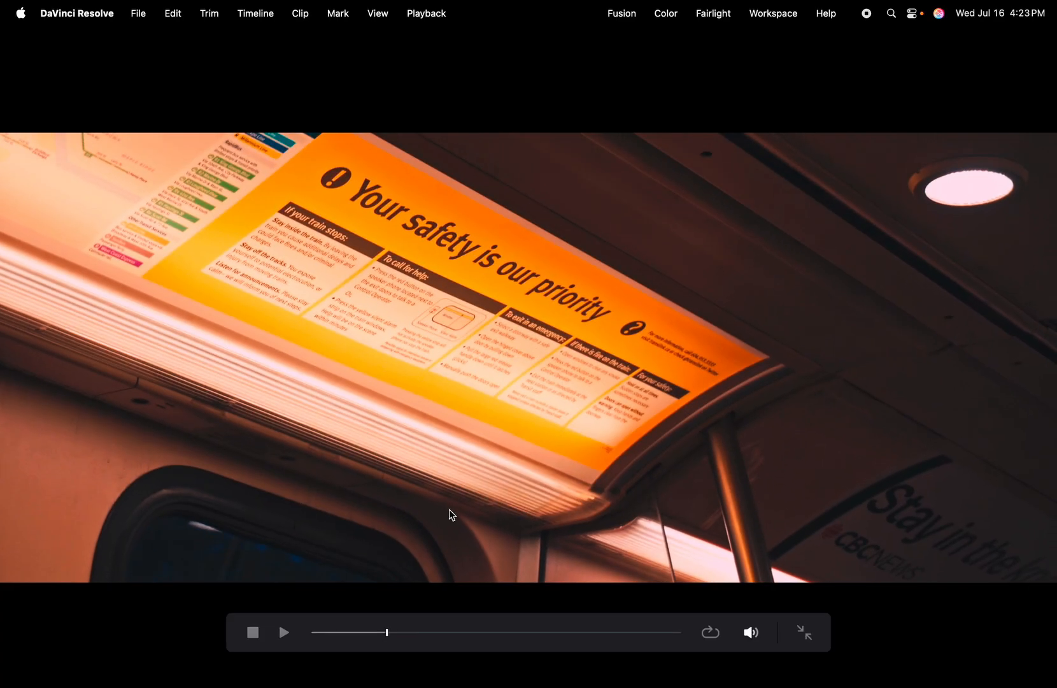
key("super+d")
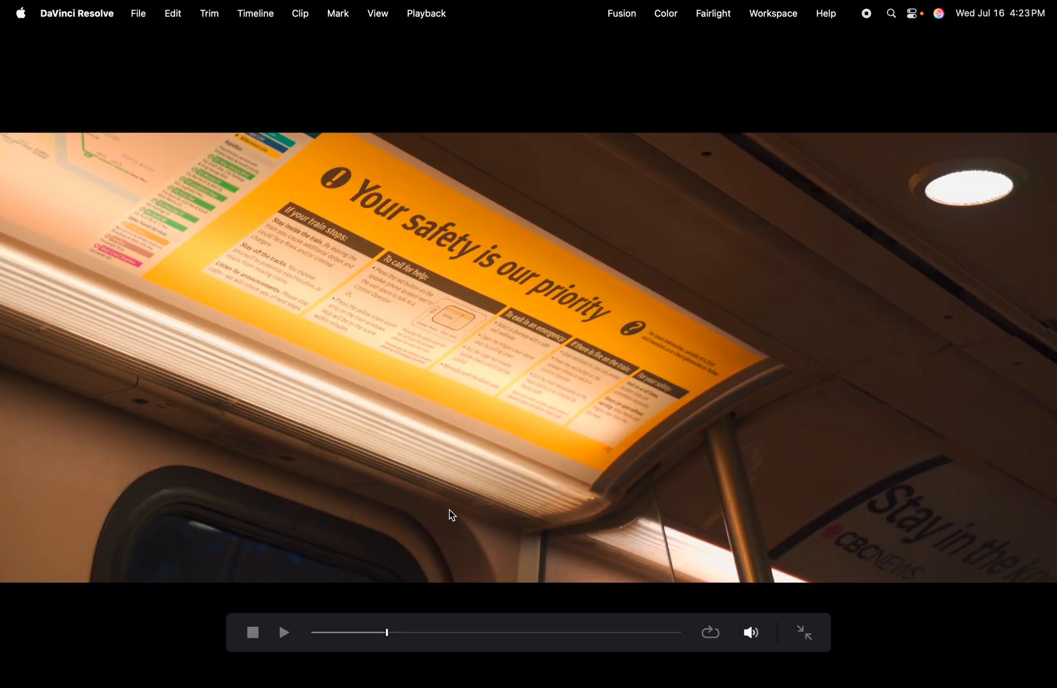
key("super+d")
key("super+f")
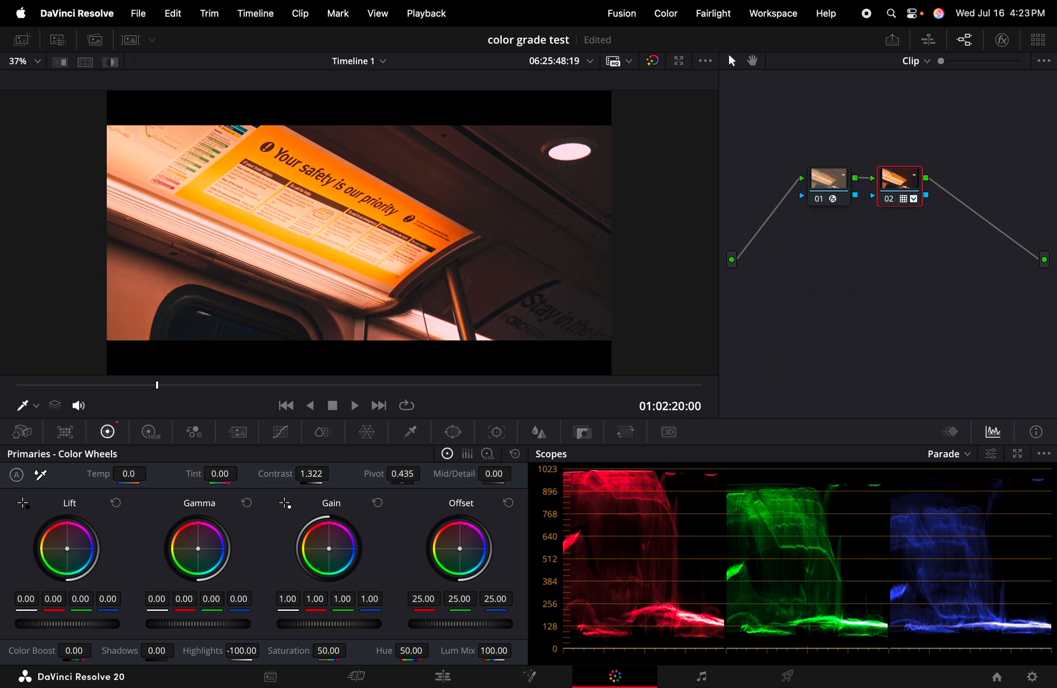
Cool the subway clip's Temp to -290.0
left_click_drag(129, 473, 65, 474)
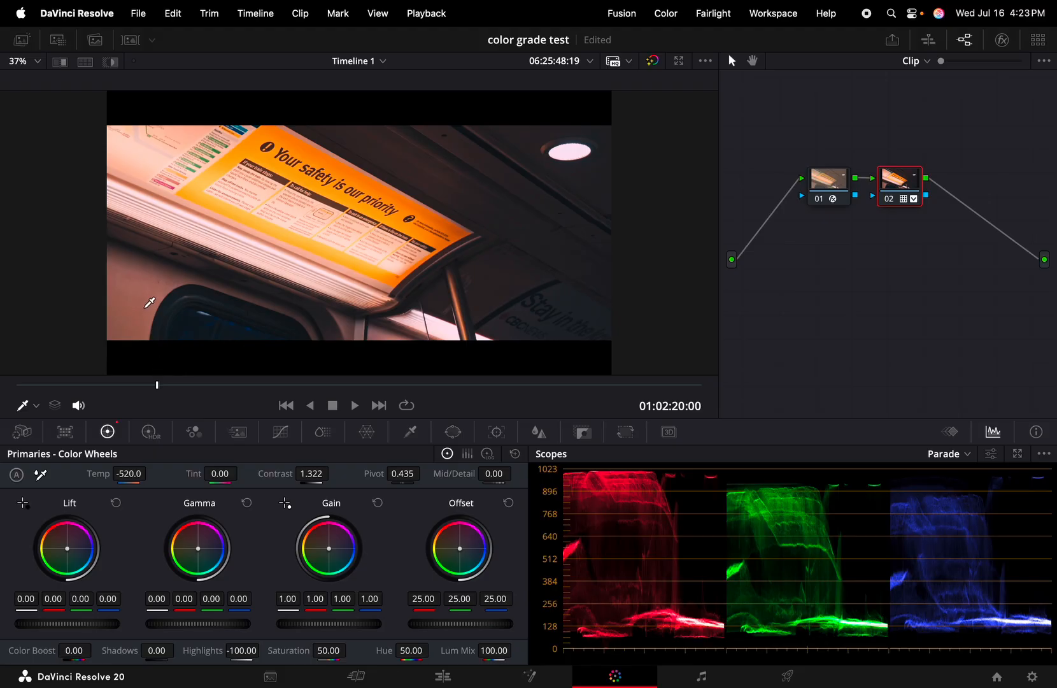
left_click_drag(134, 474, 151, 473)
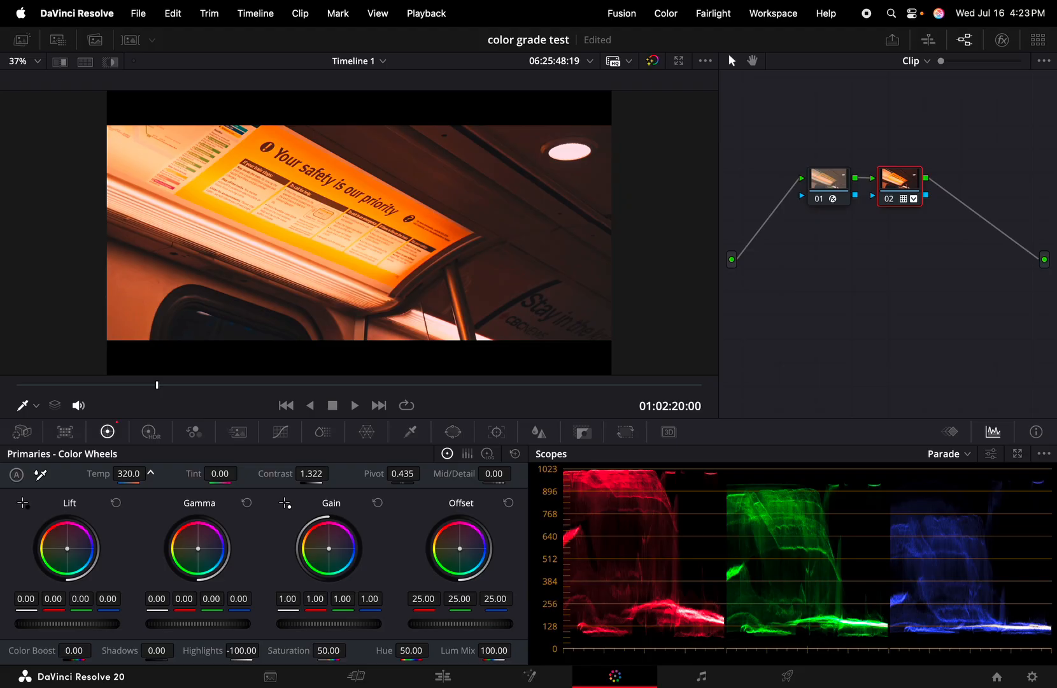
left_click_drag(151, 473, 150, 473)
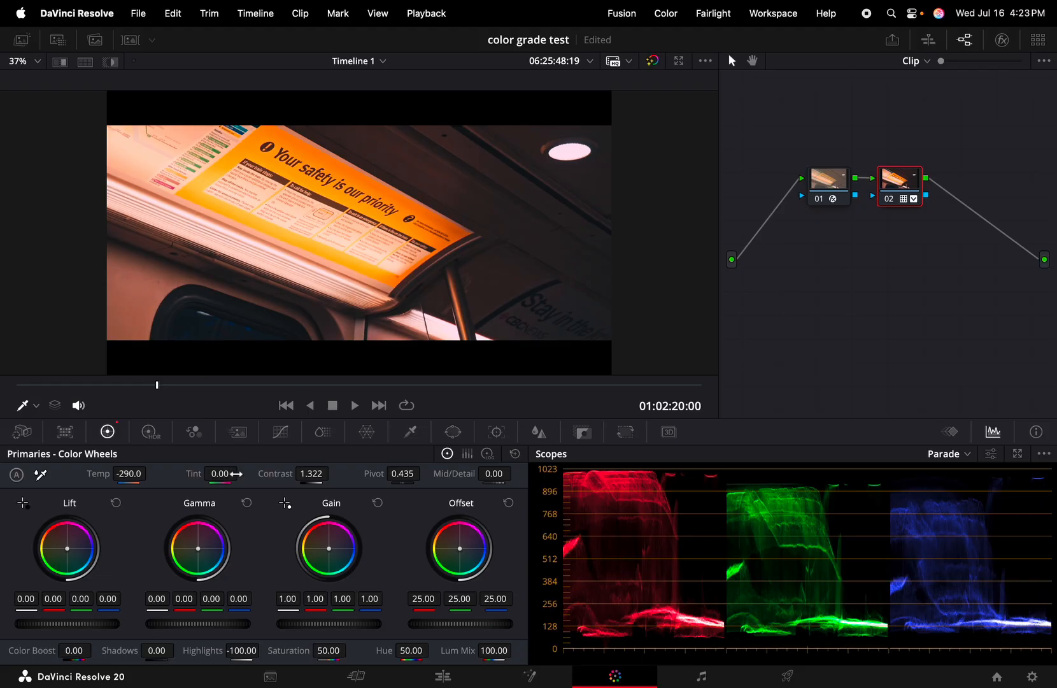
Reset Tint to 0, set it to -20.50, and preview full screen
mouse_move(220, 473)
left_mouse_down()
mouse_move(242, 473)
mouse_move(203, 473)
mouse_move(237, 474)
left_mouse_up()
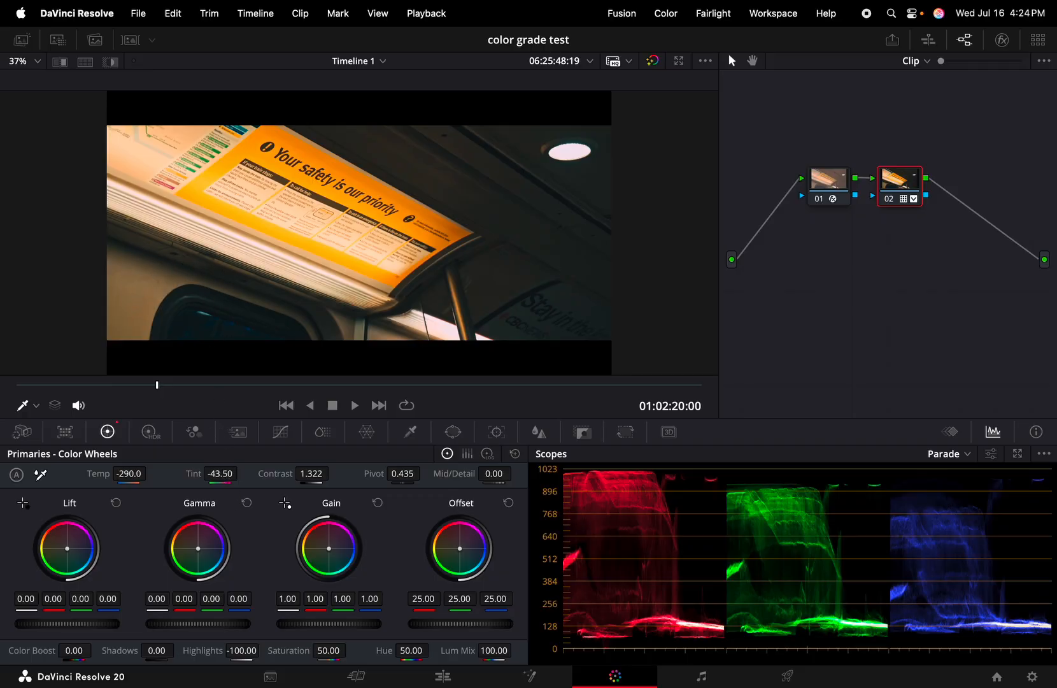
double_click(220, 474)
type("0")
key("Return")
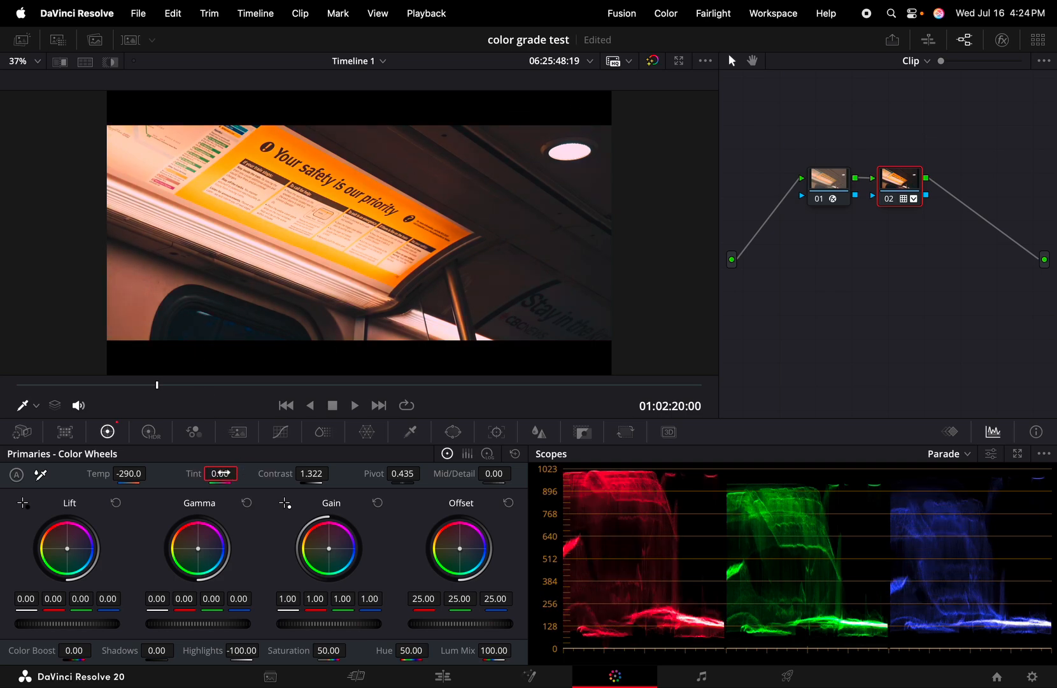
left_click_drag(220, 474, 208, 473)
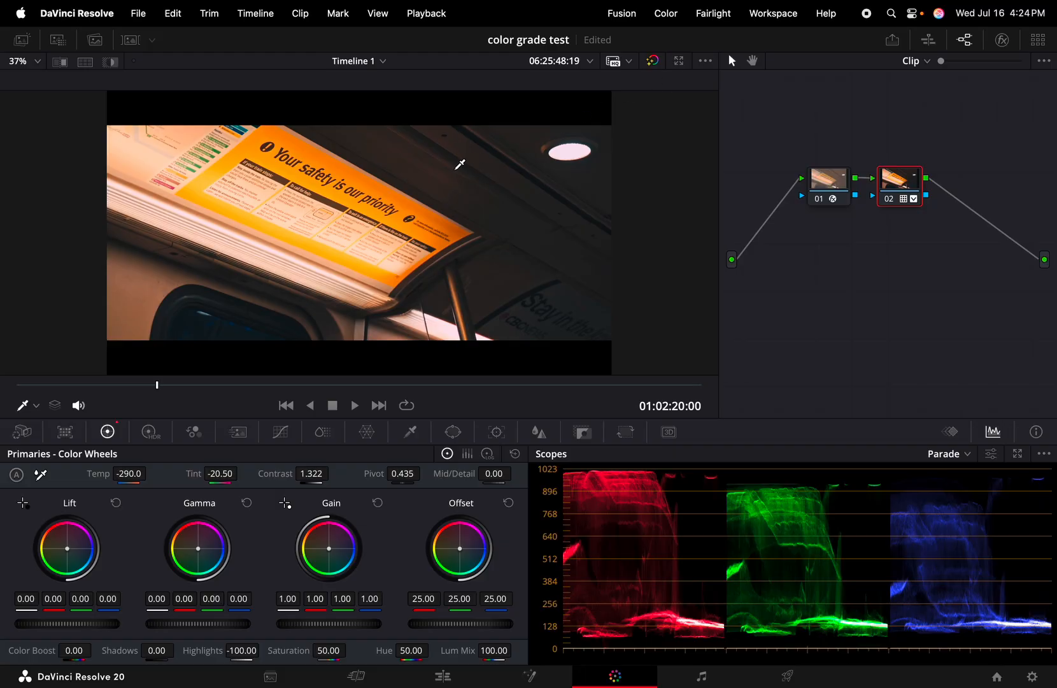
key("super+f")
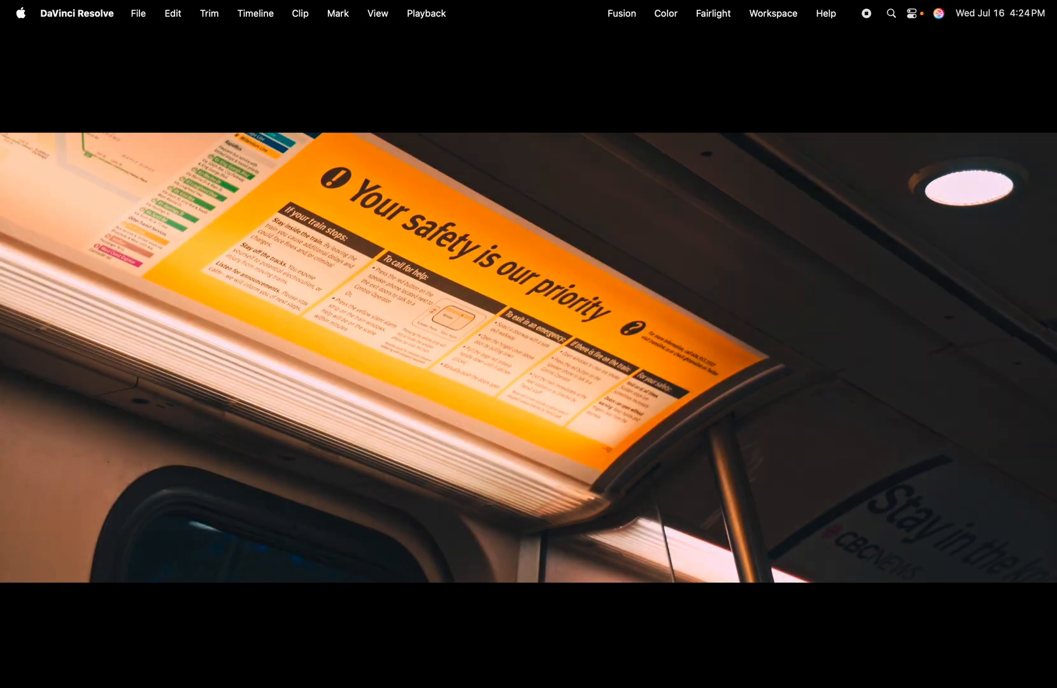
Exit full screen and compare the subway clip against its ungraded version
key("Escape")
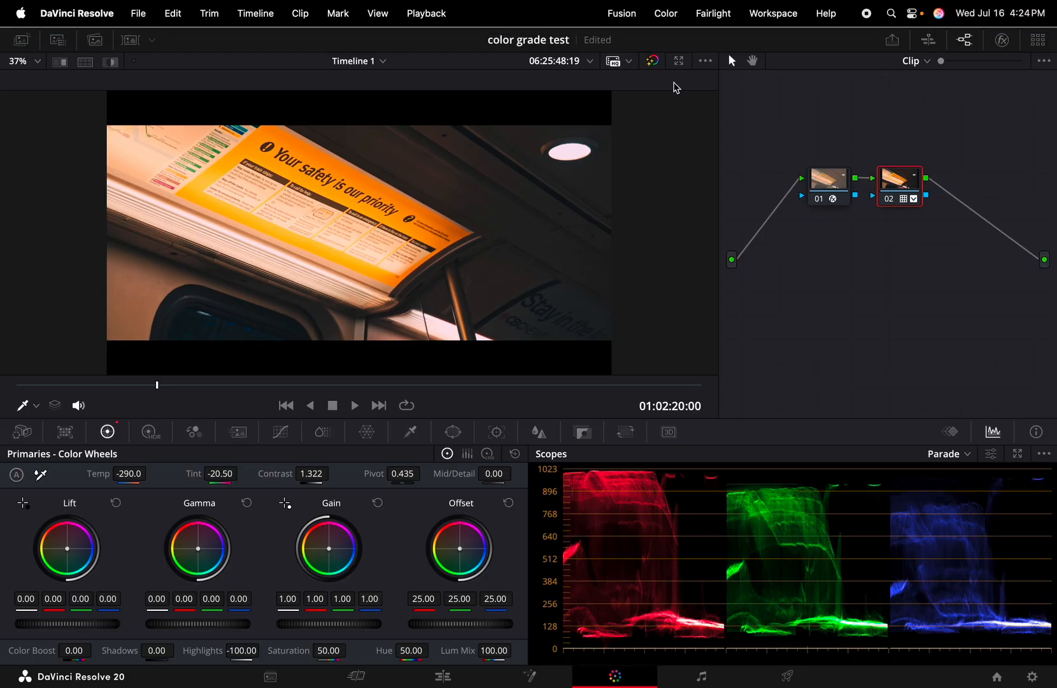
left_click(653, 61)
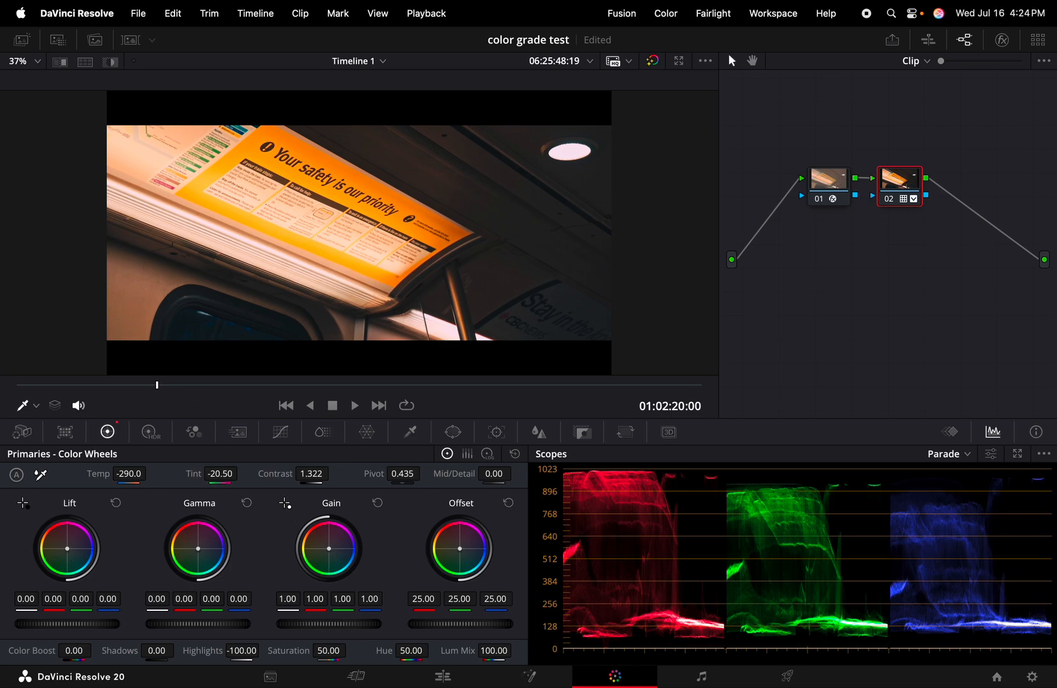
Experiment with pushing the subway clip's shadows toward blue on the Lift wheel, resetting once
left_click_drag(67, 548, 69, 549)
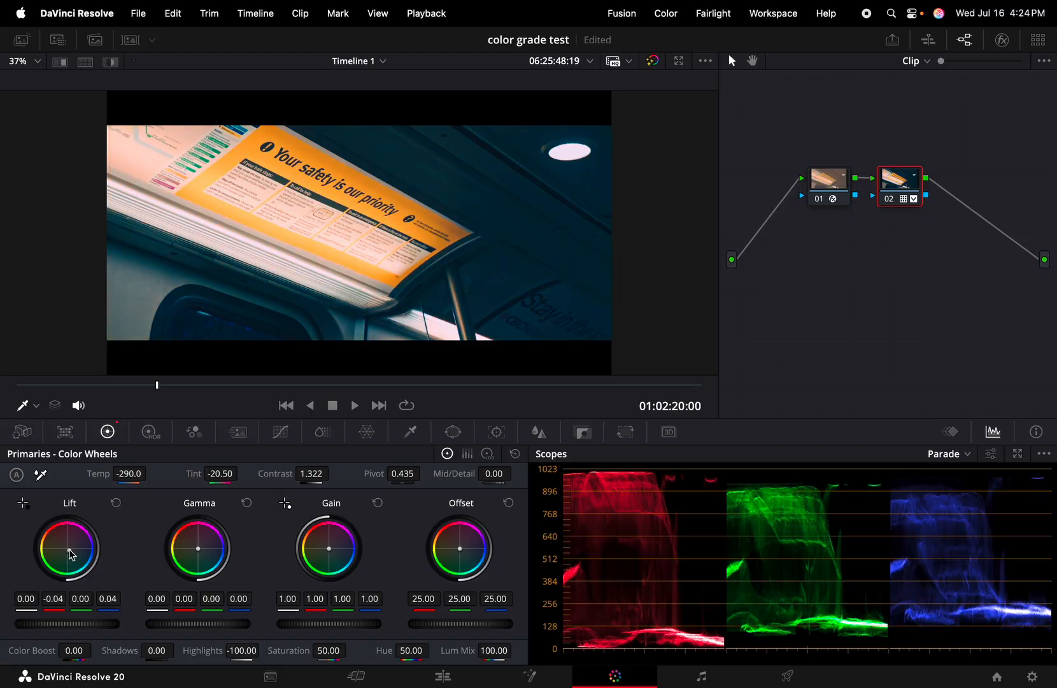
left_click_drag(70, 549, 71, 553)
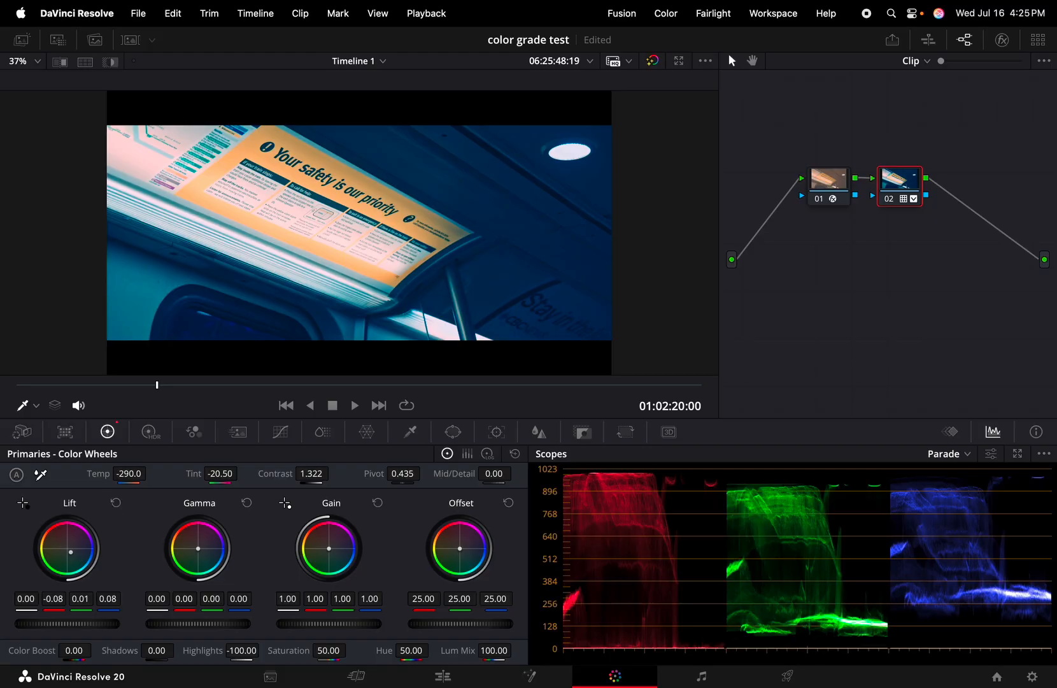
left_click_drag(70, 552, 78, 560)
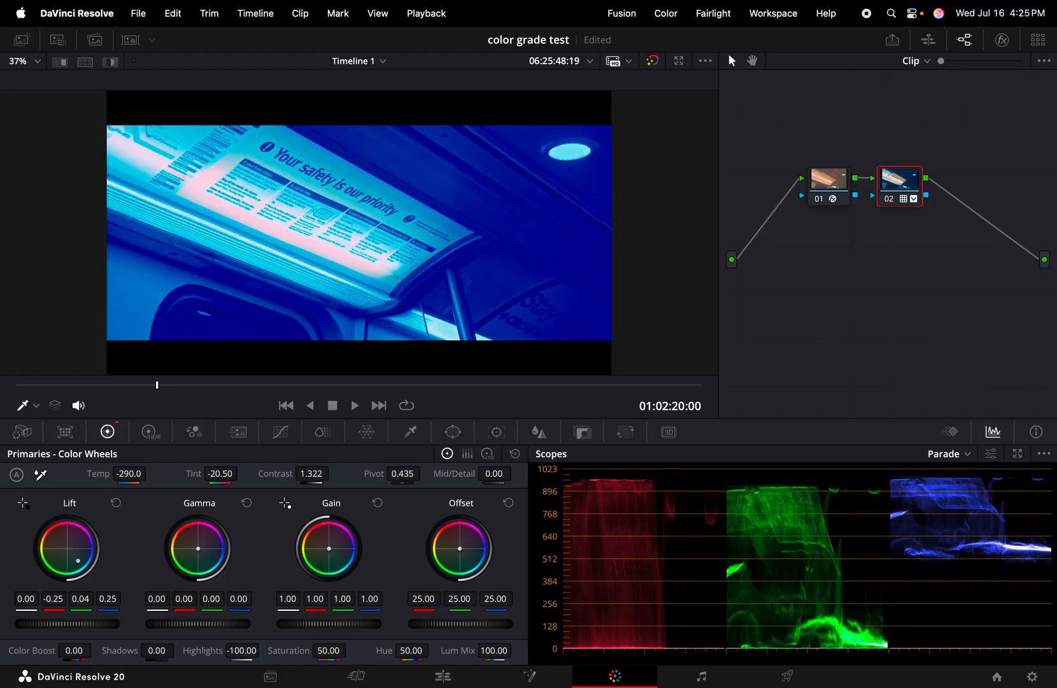
left_click(116, 504)
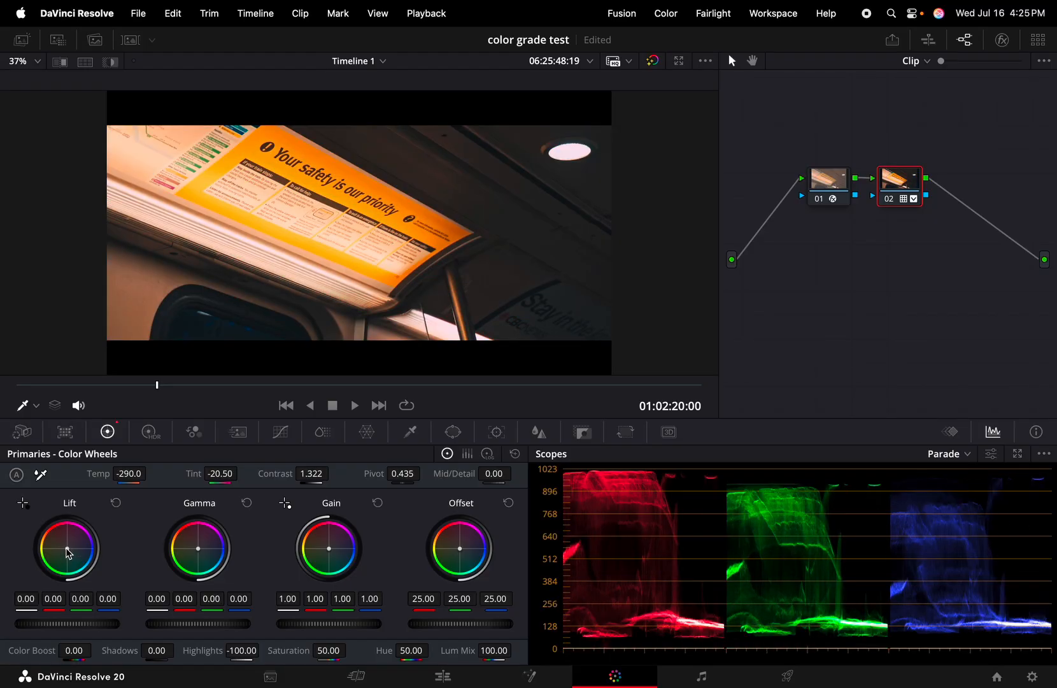
left_click_drag(68, 549, 70, 553)
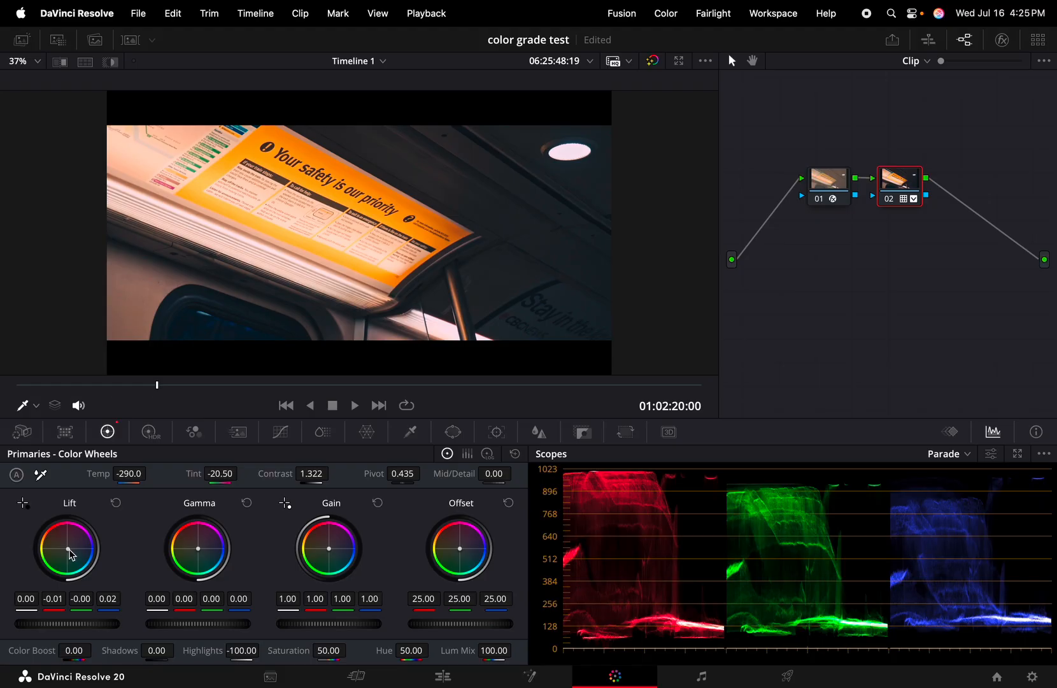
left_click_drag(67, 548, 69, 550)
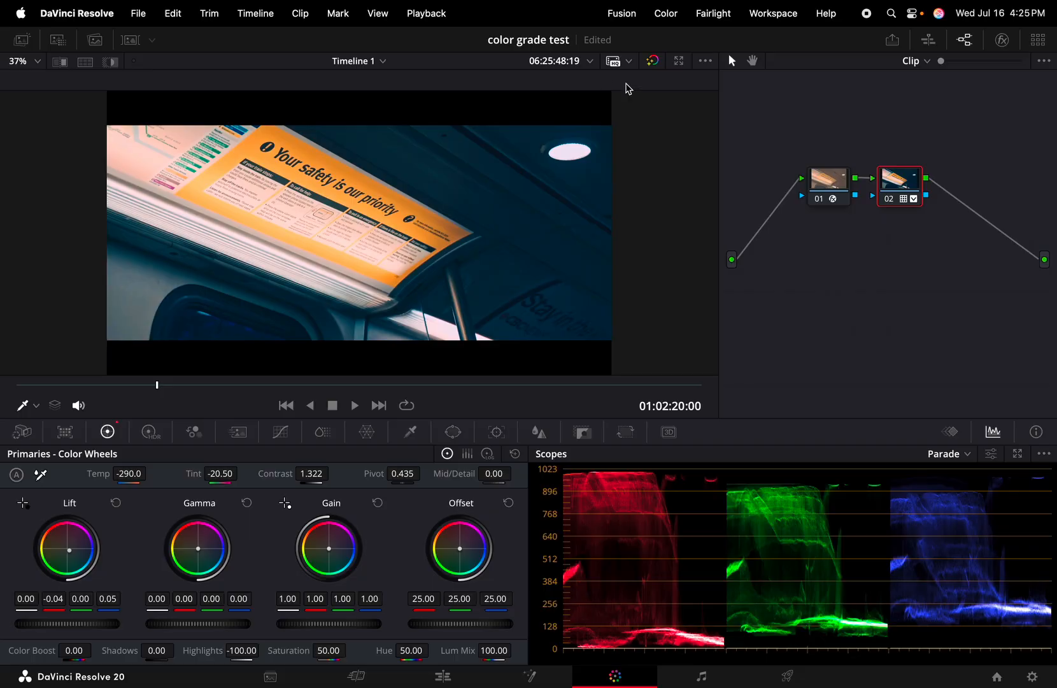
Compare with the ungraded clip, then settle Lift at -0.06 red, 0.01 green, 0.05 blue
left_click(656, 62)
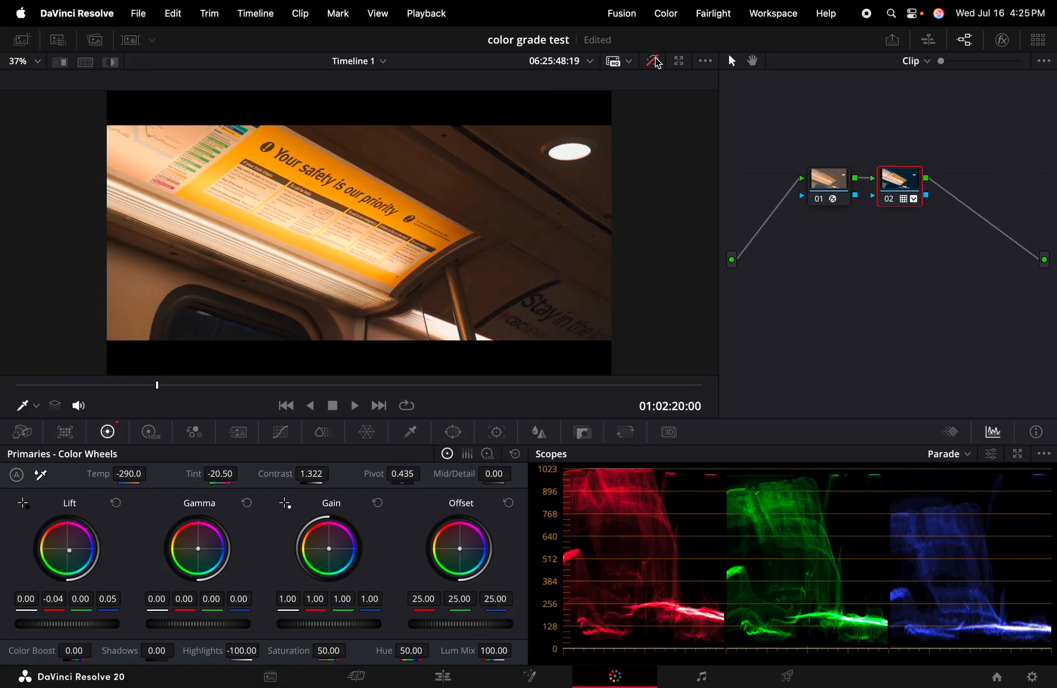
left_click(656, 61)
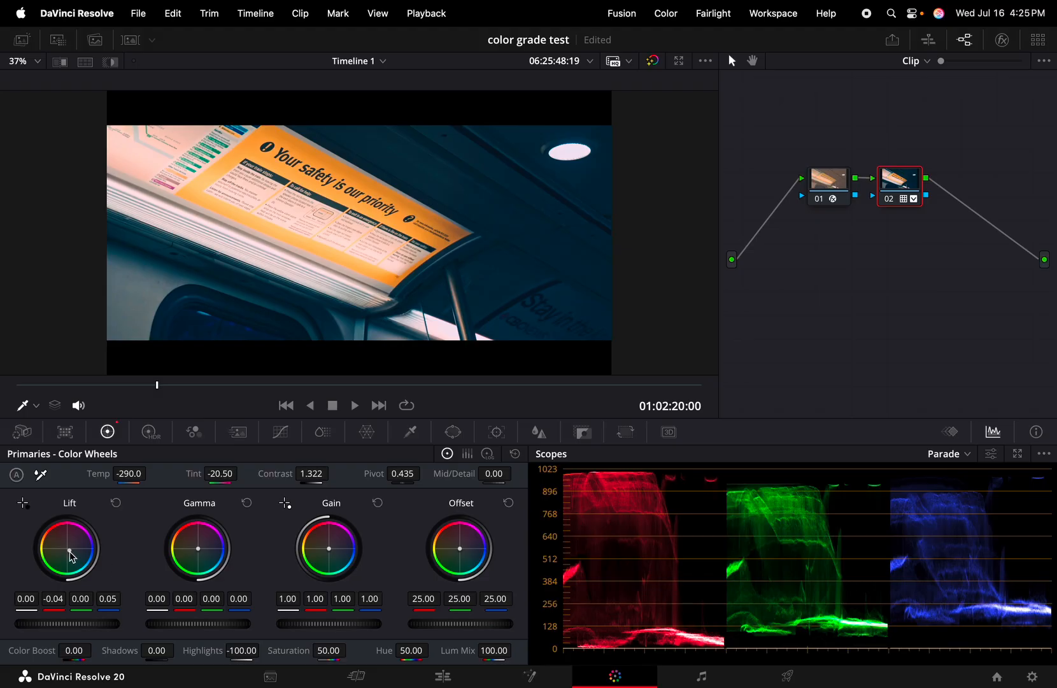
left_click_drag(69, 550, 73, 554)
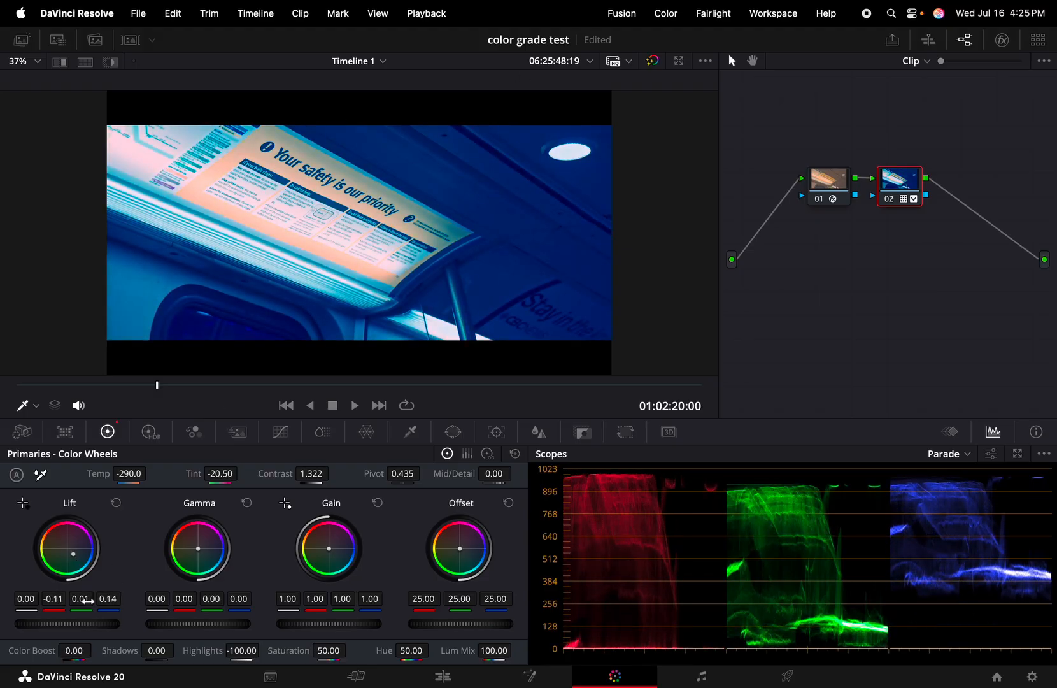
left_click(116, 503)
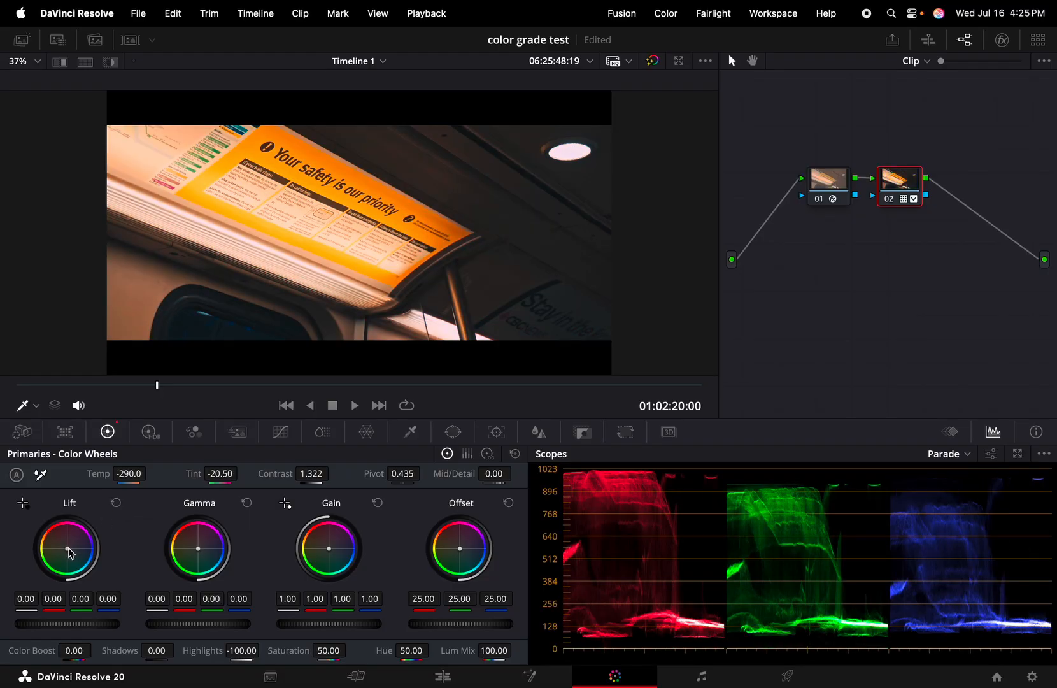
left_click_drag(68, 550, 69, 551)
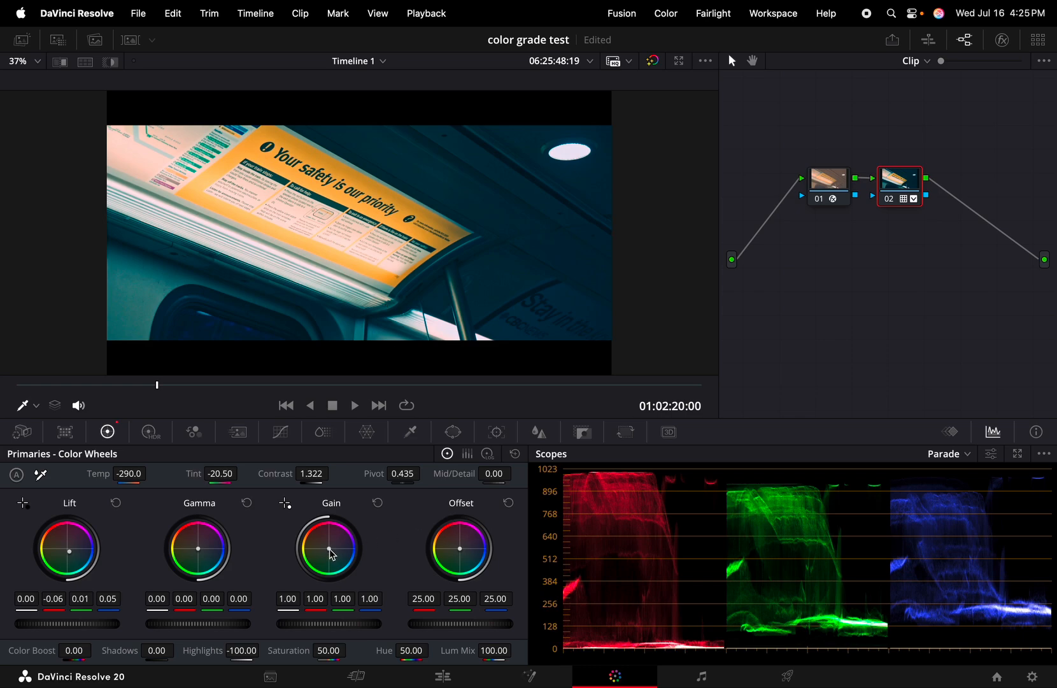
Warm the highlights with Gain 1.09 red, 0.98 green, 0.93 blue, then compare ungraded
left_click_drag(332, 555, 330, 550)
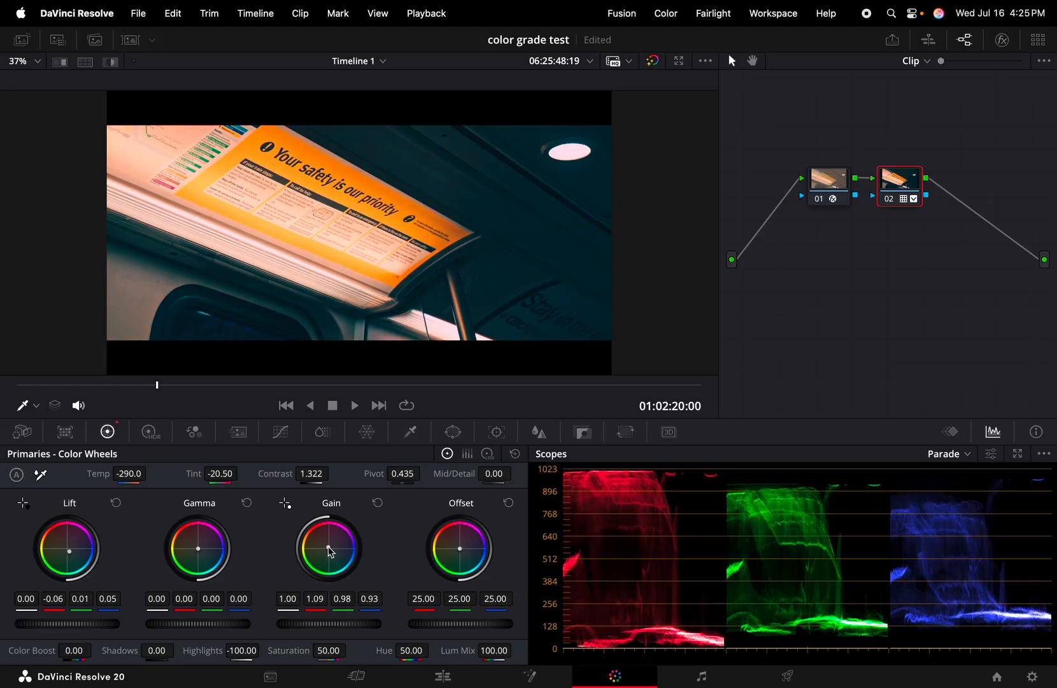
left_click(652, 61)
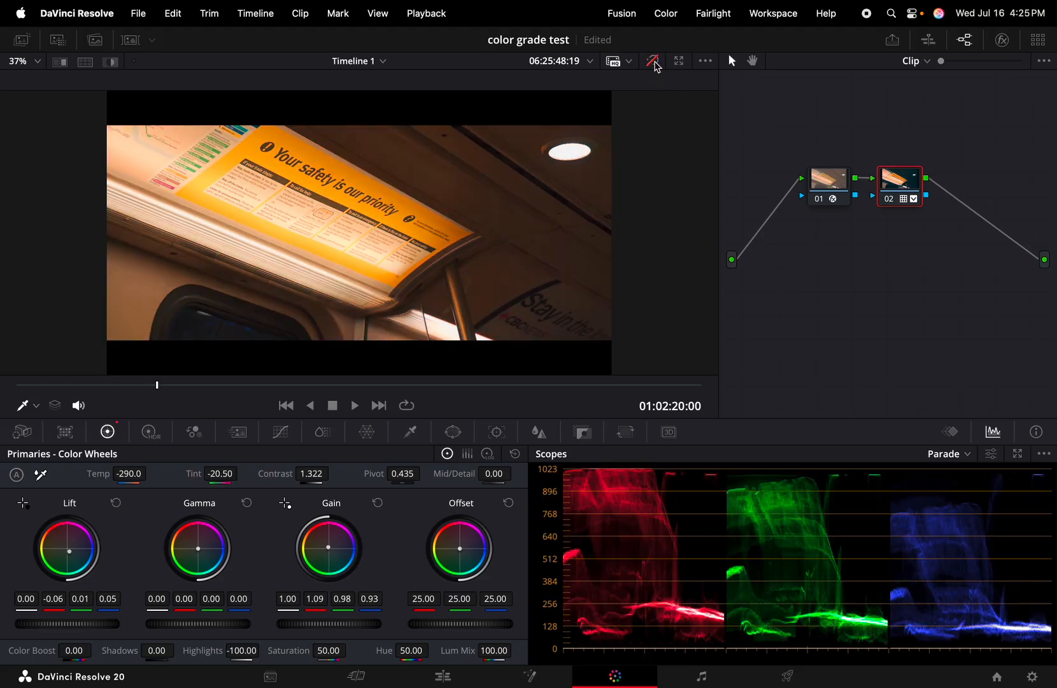
left_click(652, 61)
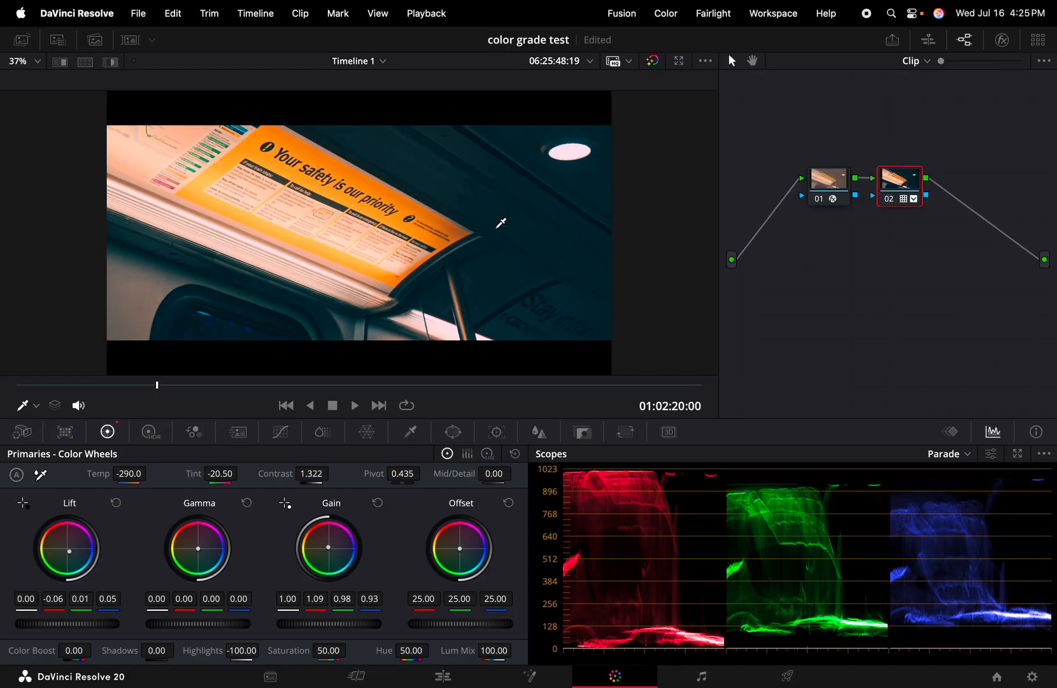
key("shift+d")
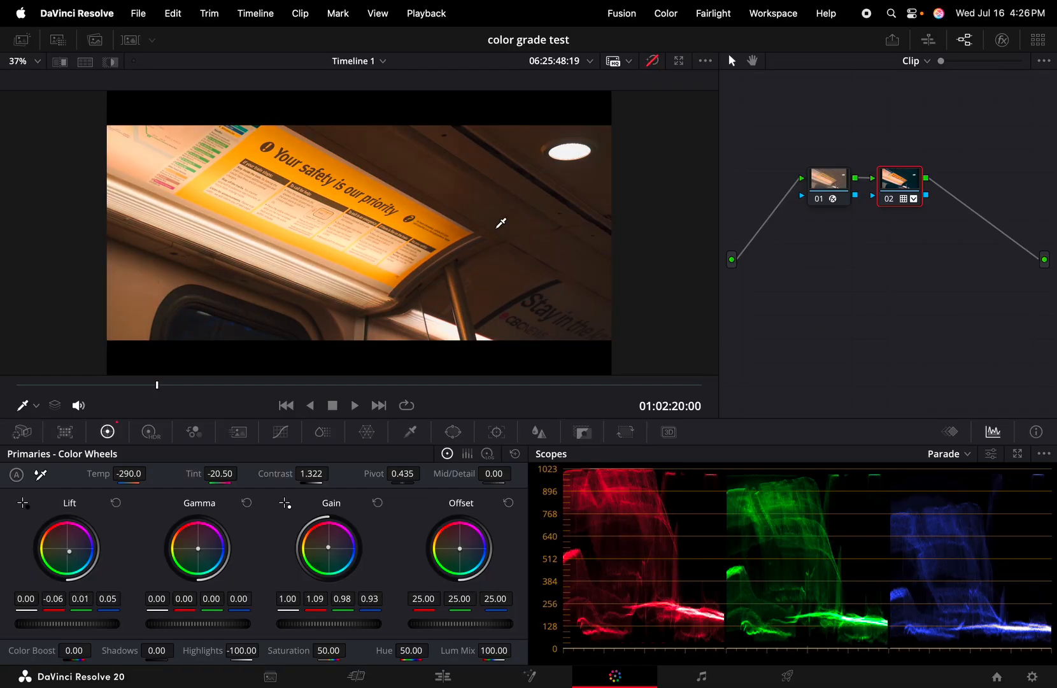
key("shift+d")
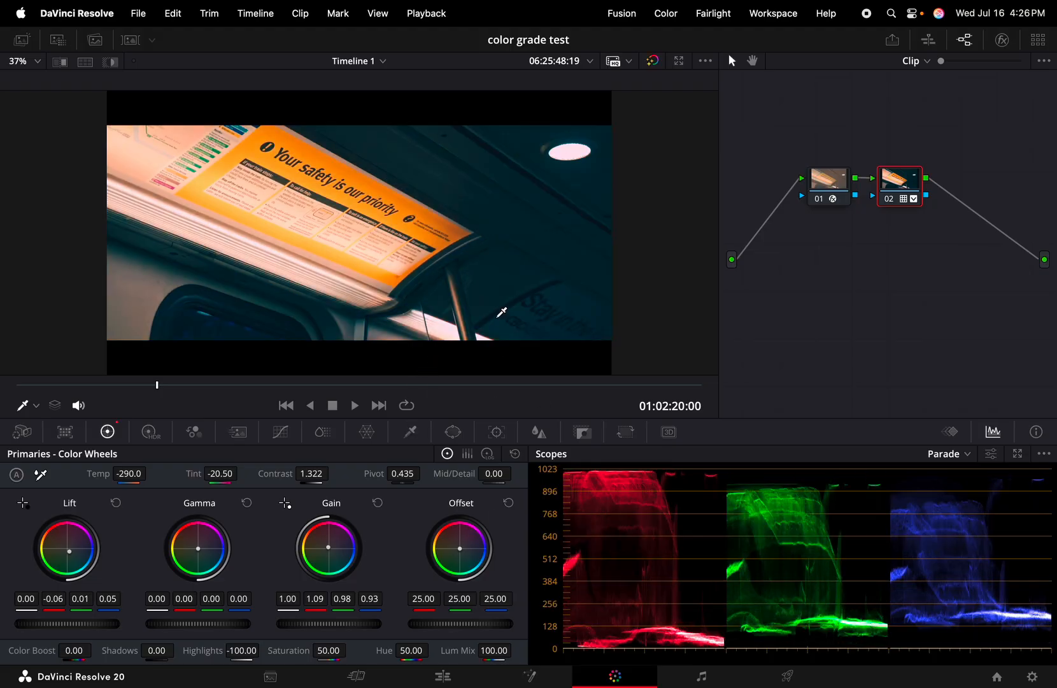
Paste the subway clip's teal grade onto clip 11, the man holding the pole
left_click(131, 39)
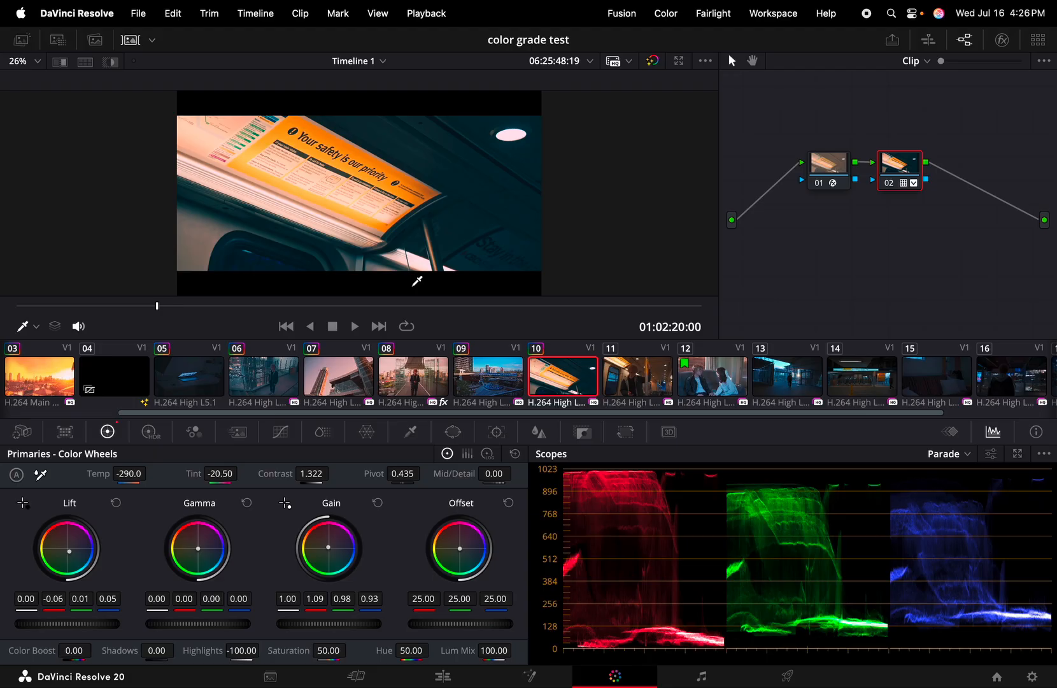
scroll(551, 375, "right", 5)
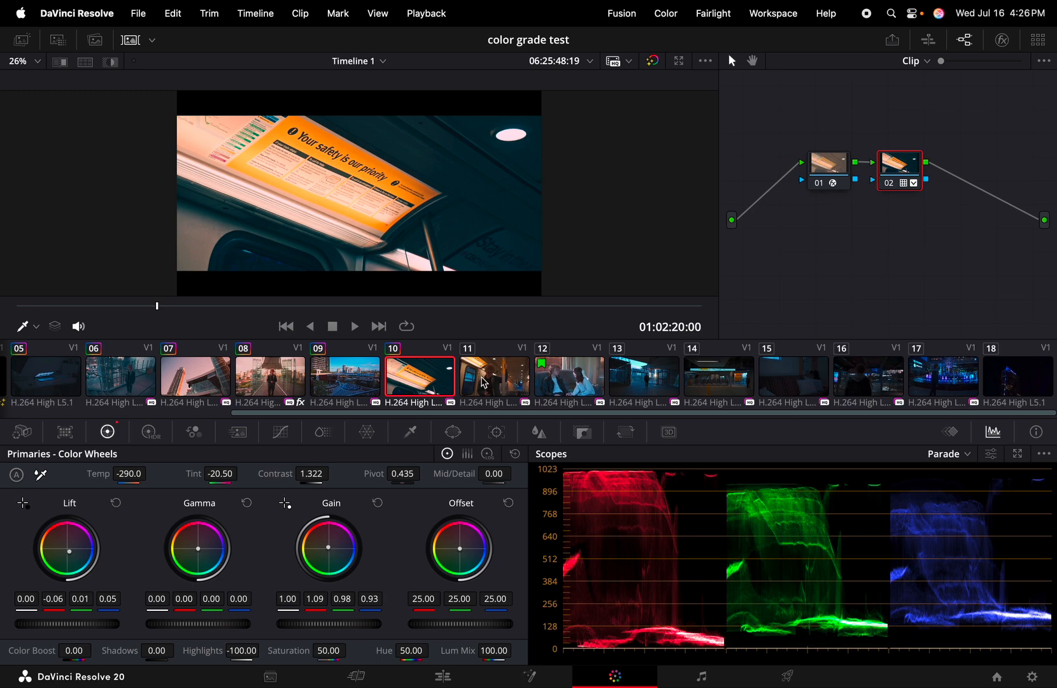
left_click(503, 382)
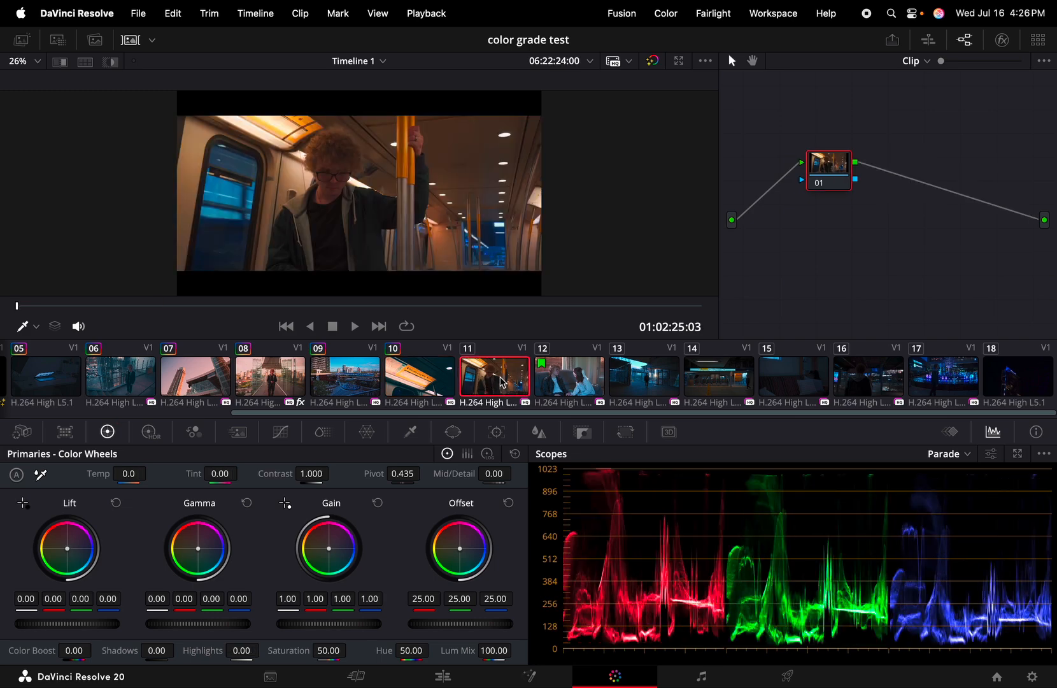
key("ctrl+v")
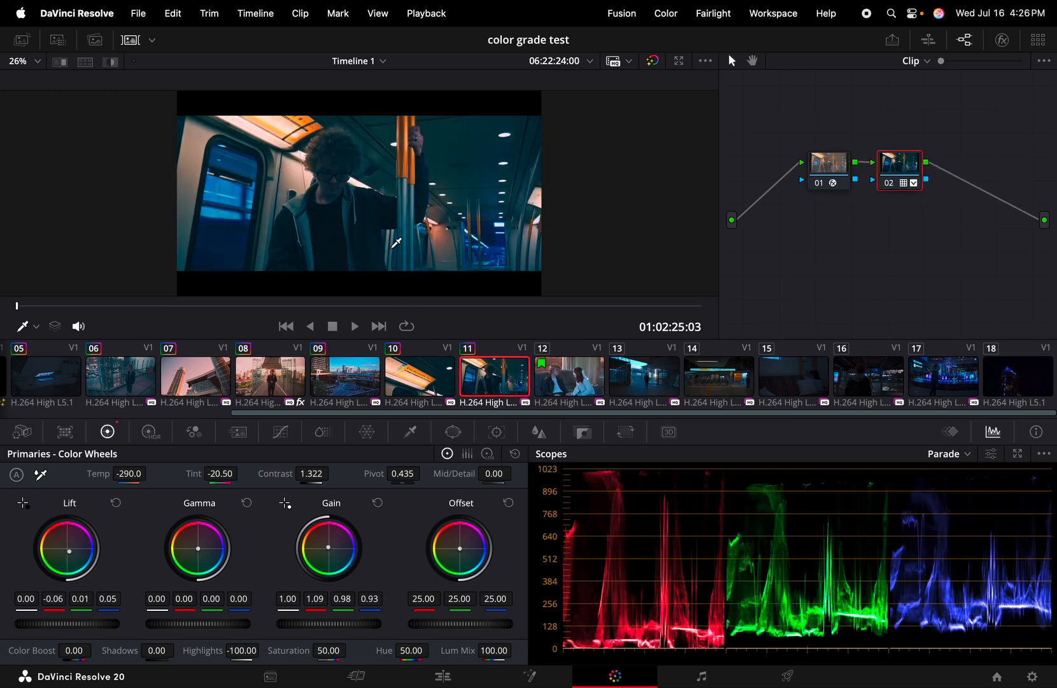
Hide the clip strip, compare clip 11 with its ungraded version, and play it briefly
left_click(131, 40)
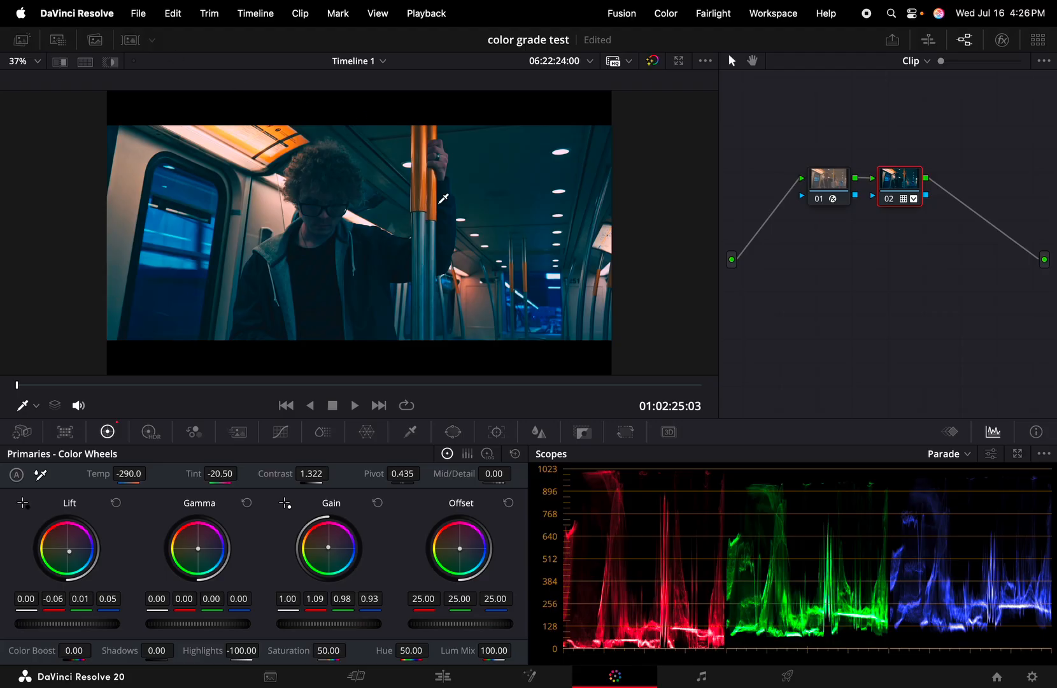
scroll(444, 199, "up", 3)
scroll(444, 199, "down", 2)
key("shift+d")
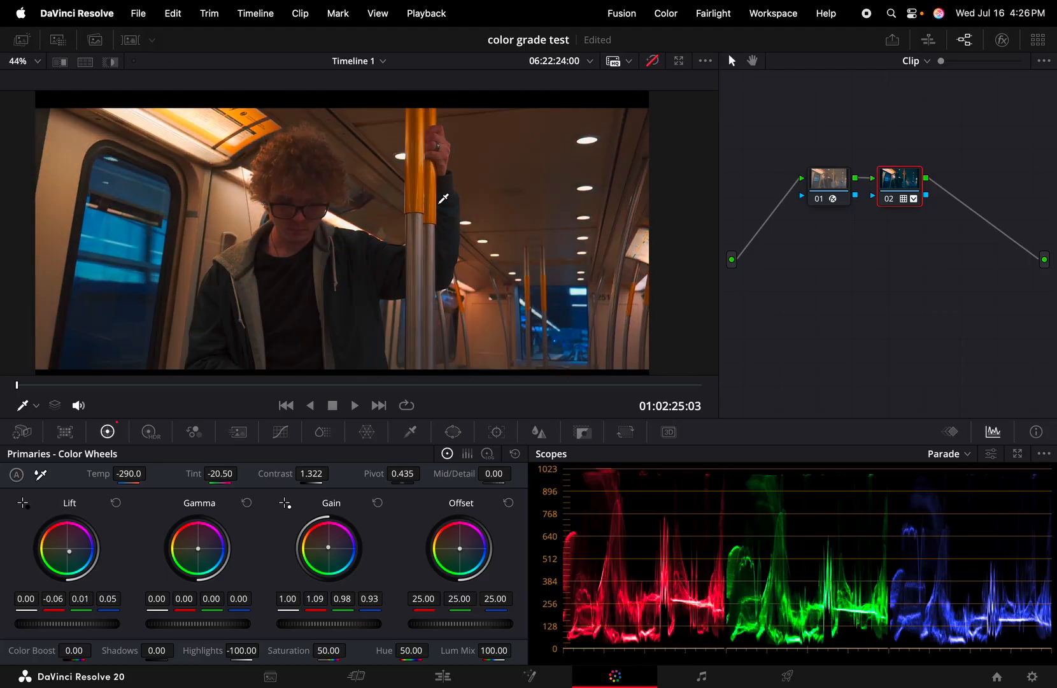
key("shift+d")
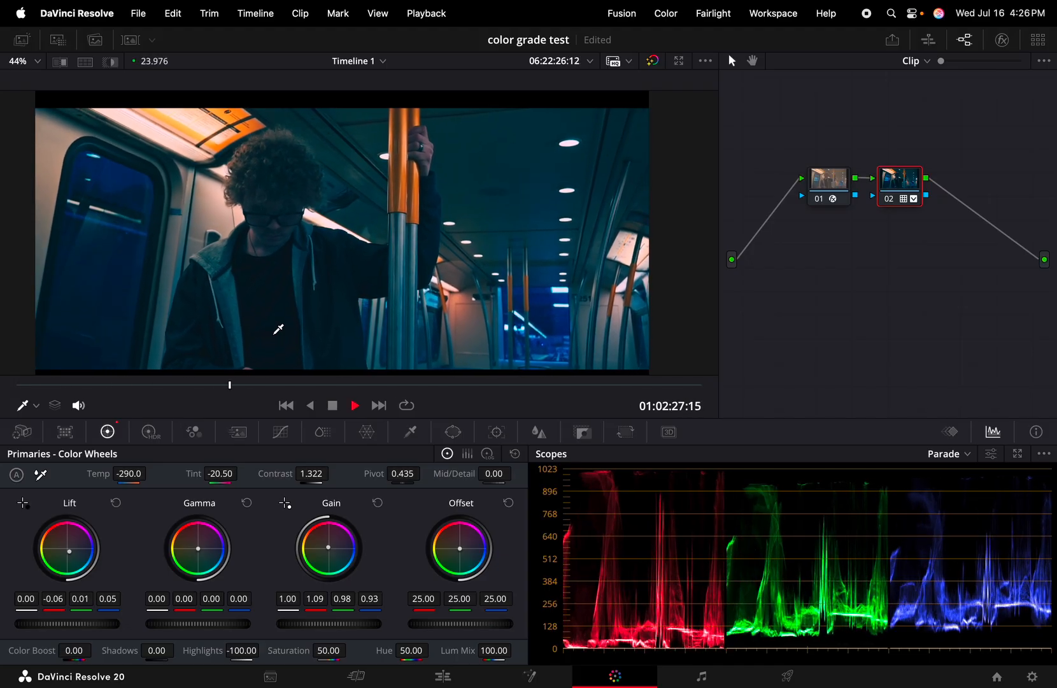
key("space")
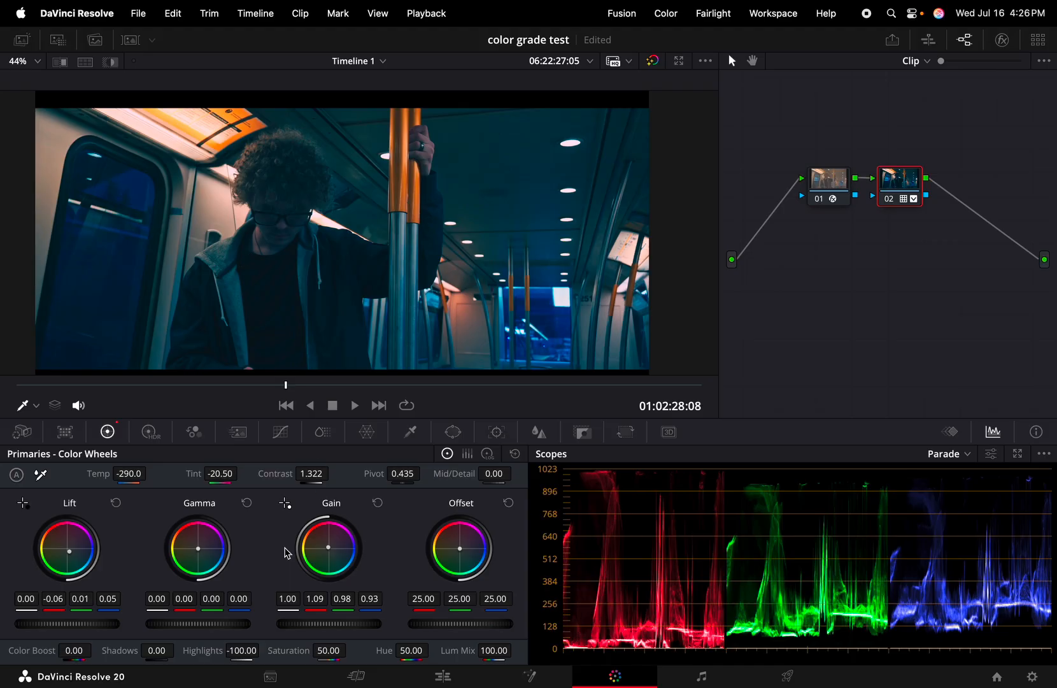
Set clip 11's Highlights to -73.50 and reset its Shadows to 0.00
double_click(242, 651)
type("0")
key("Return")
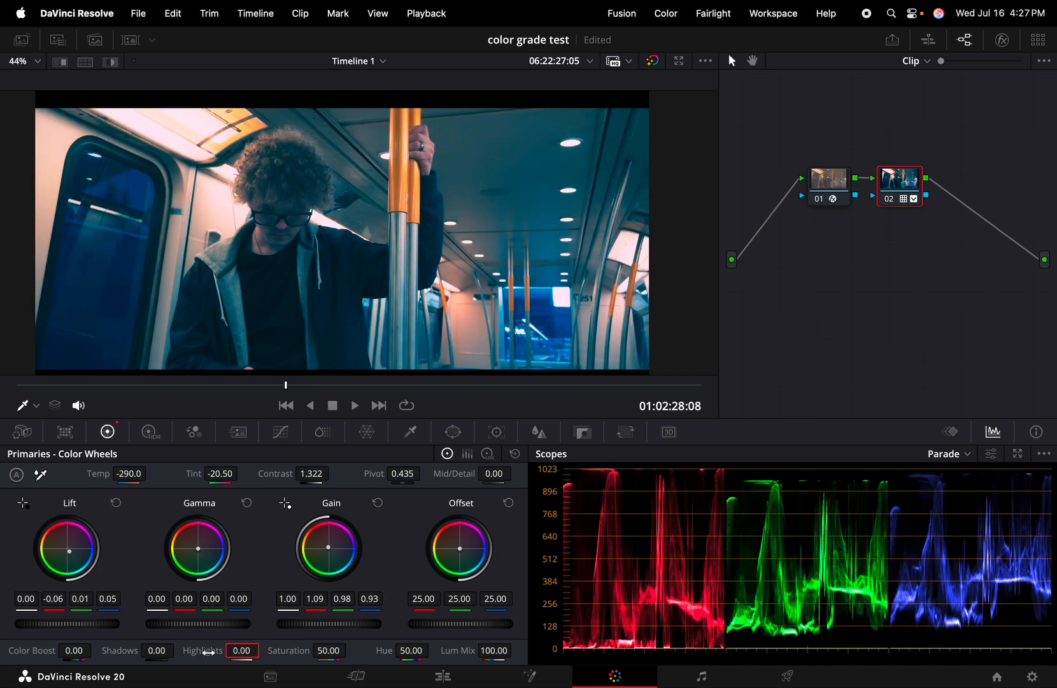
left_click_drag(242, 651, 265, 651)
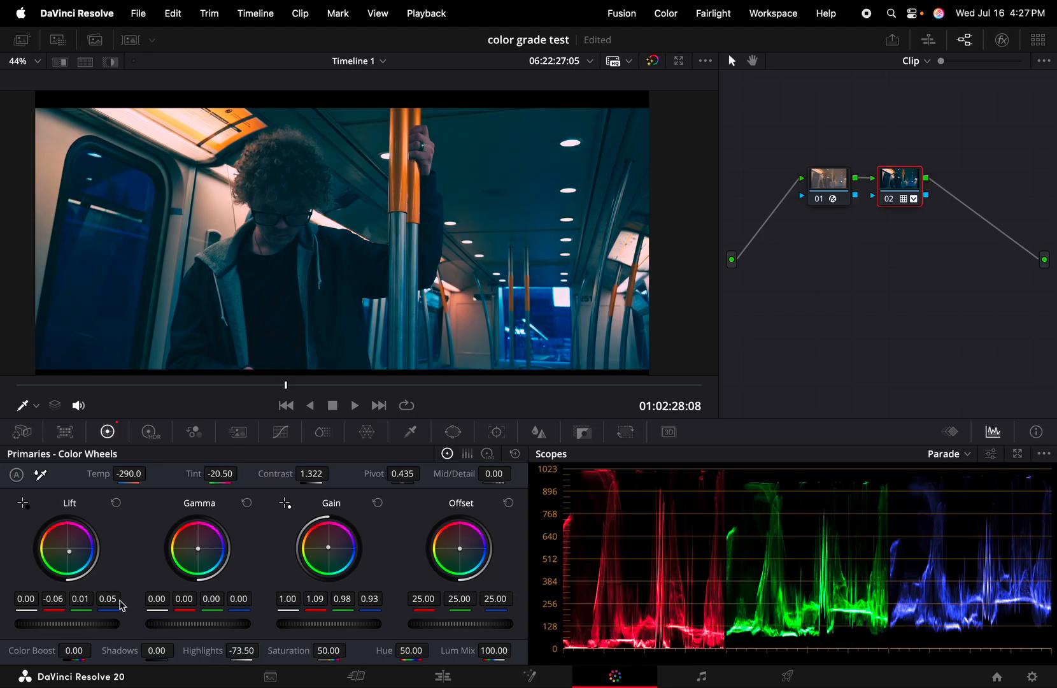
left_click_drag(153, 652, 154, 653)
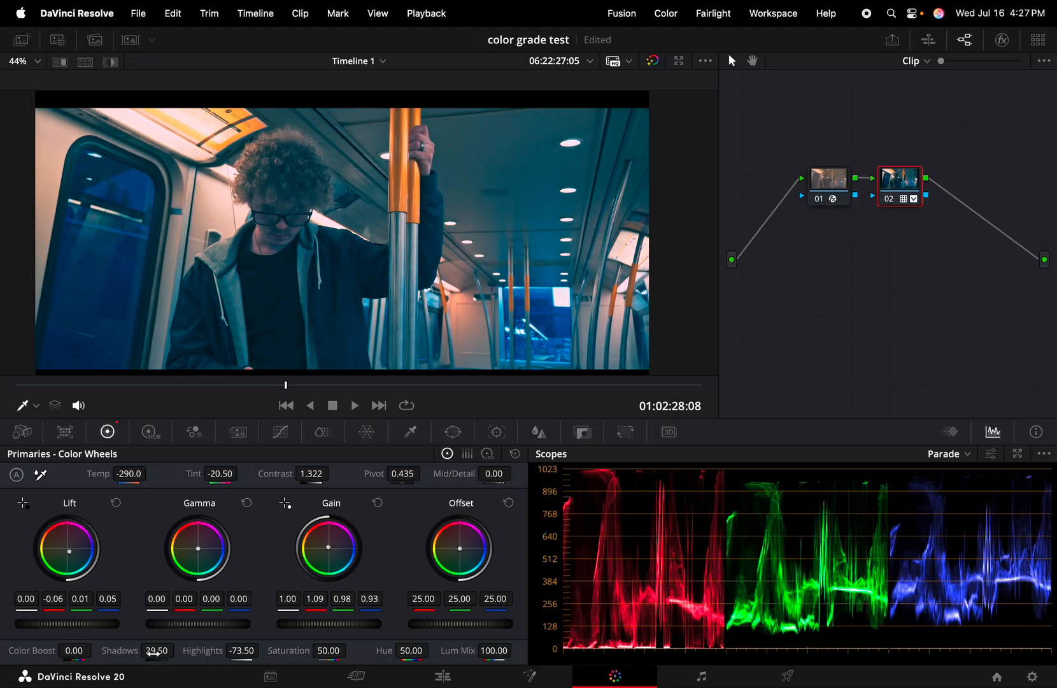
left_click(154, 651)
type("0.00")
key("Return")
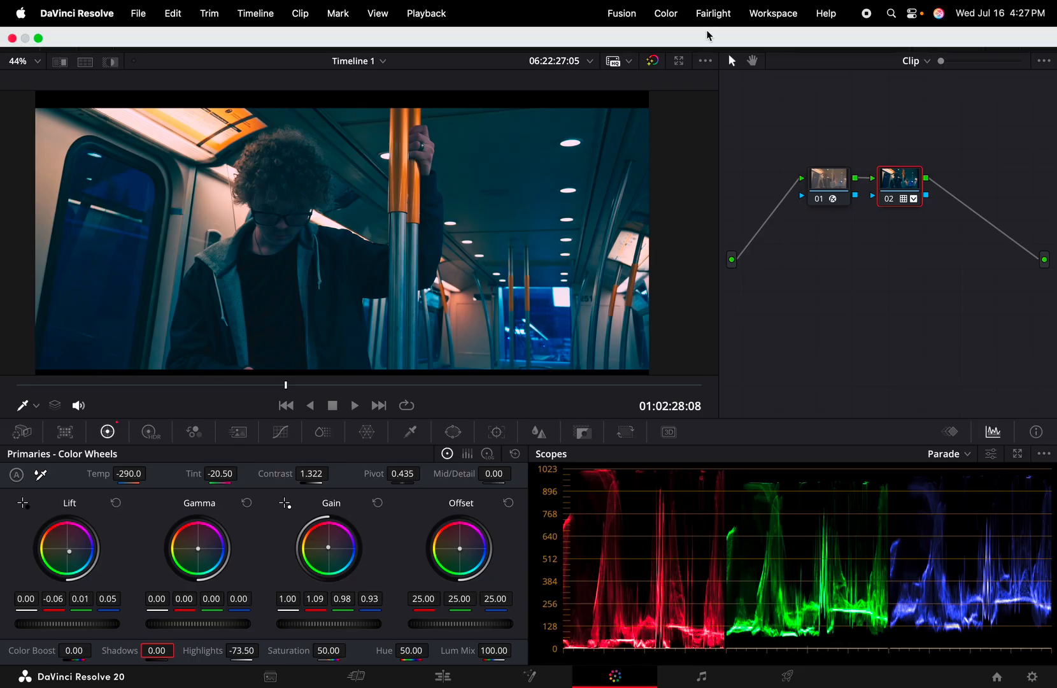
Compare clip 11 against its ungraded version, then select clip 12, the couple on the couch
left_click(653, 61)
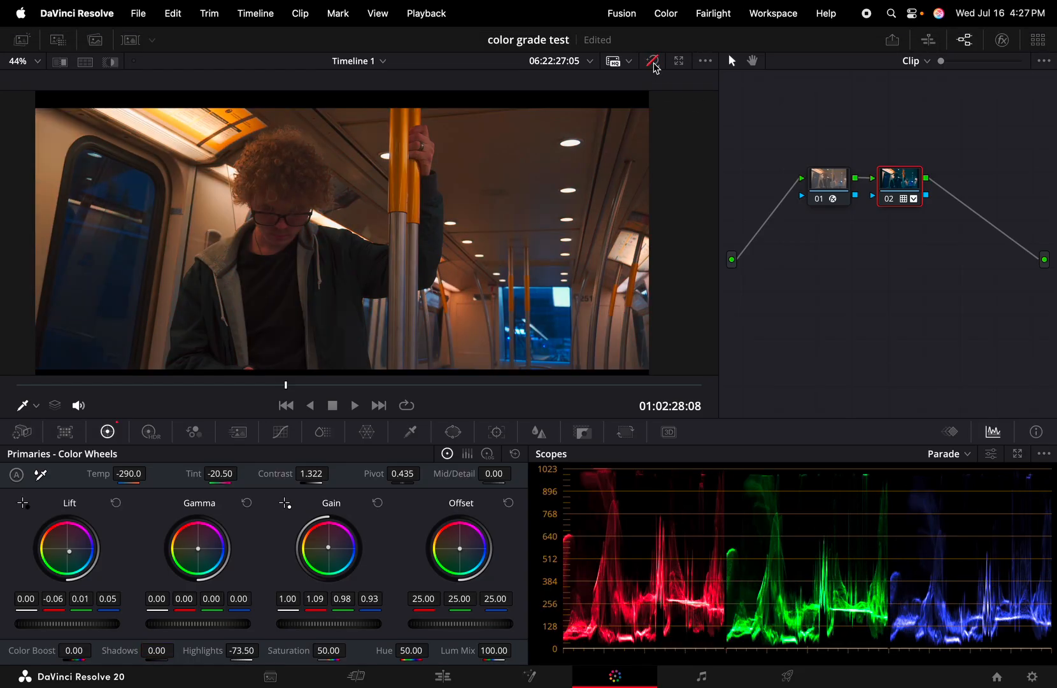
left_click(653, 60)
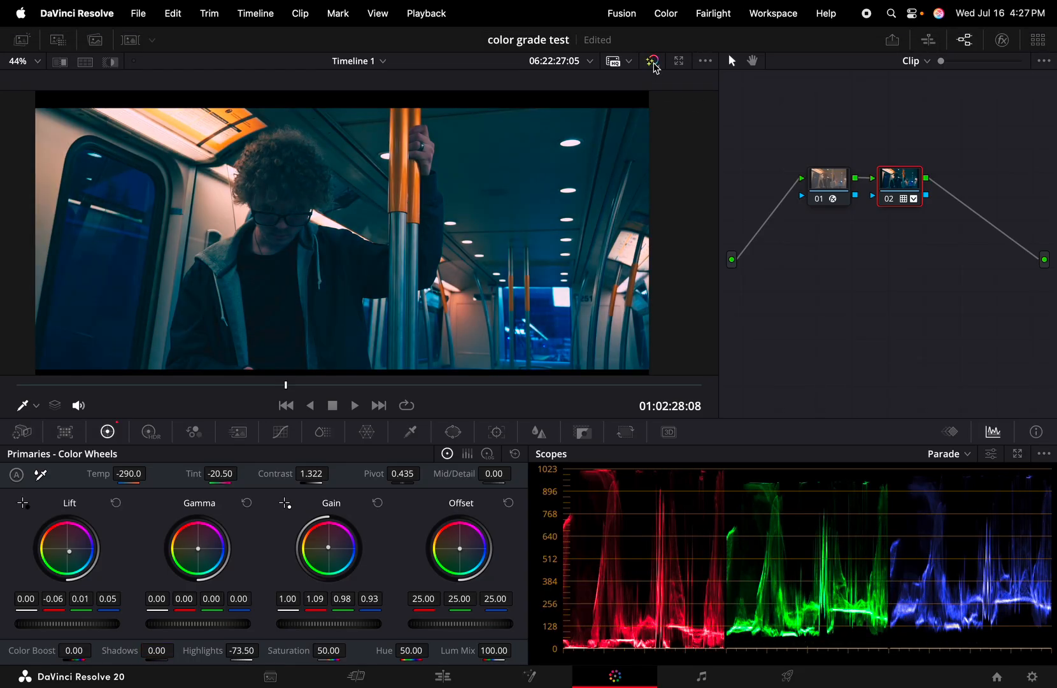
left_click(130, 40)
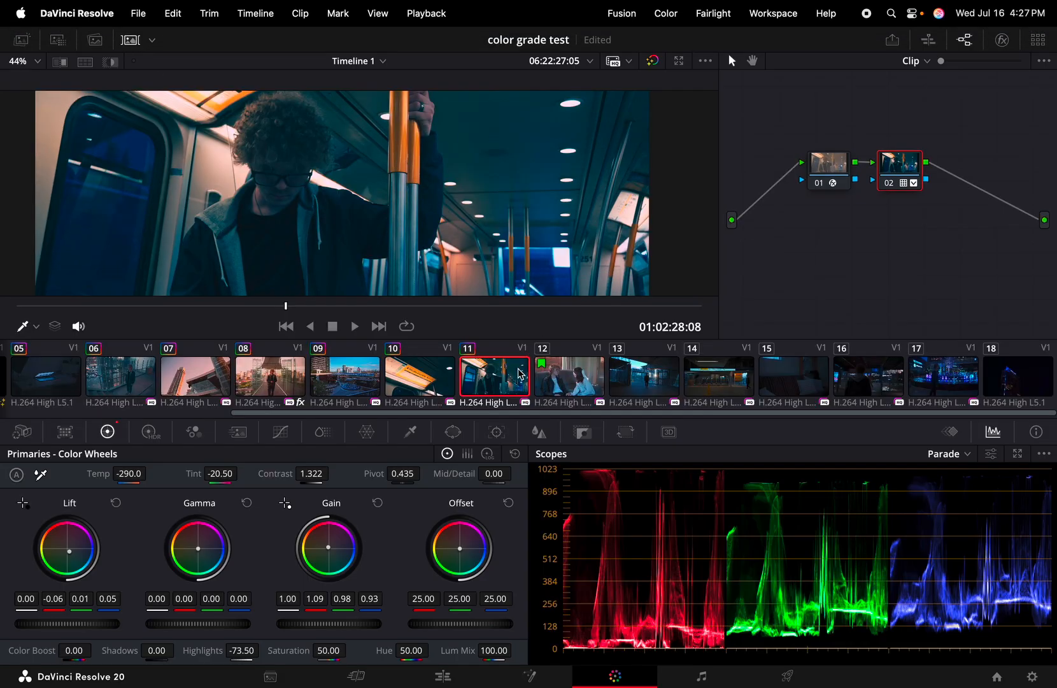
left_click(571, 383)
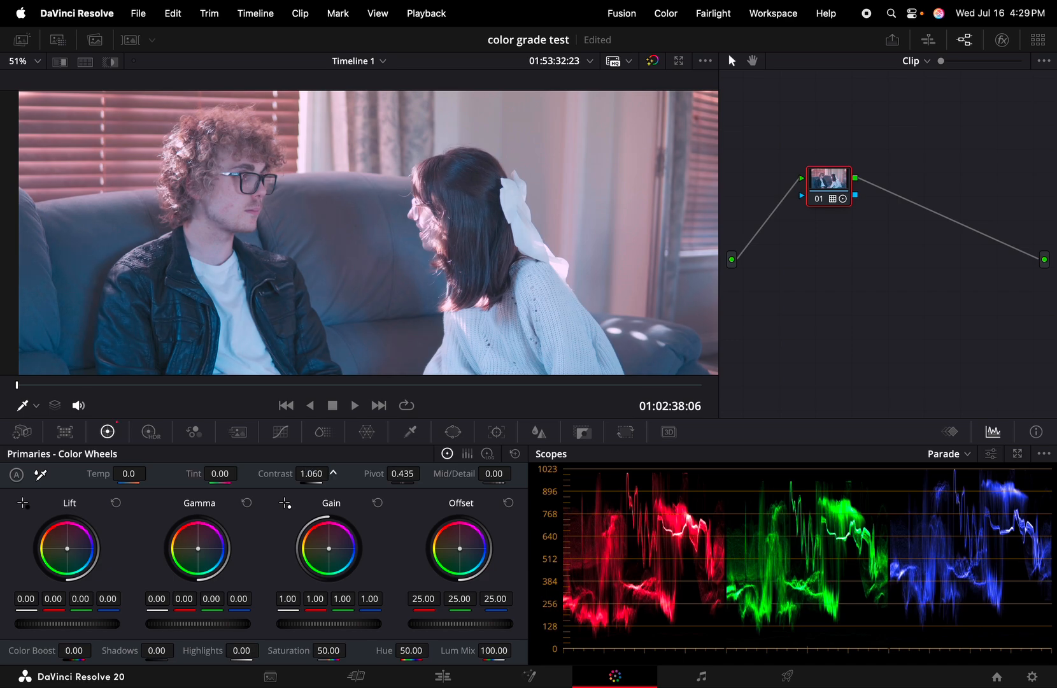
Grade the couch clip with Contrast 1.378, Temp 800.0 and Tint 42.50, checking against bypass
left_click_drag(311, 473, 333, 473)
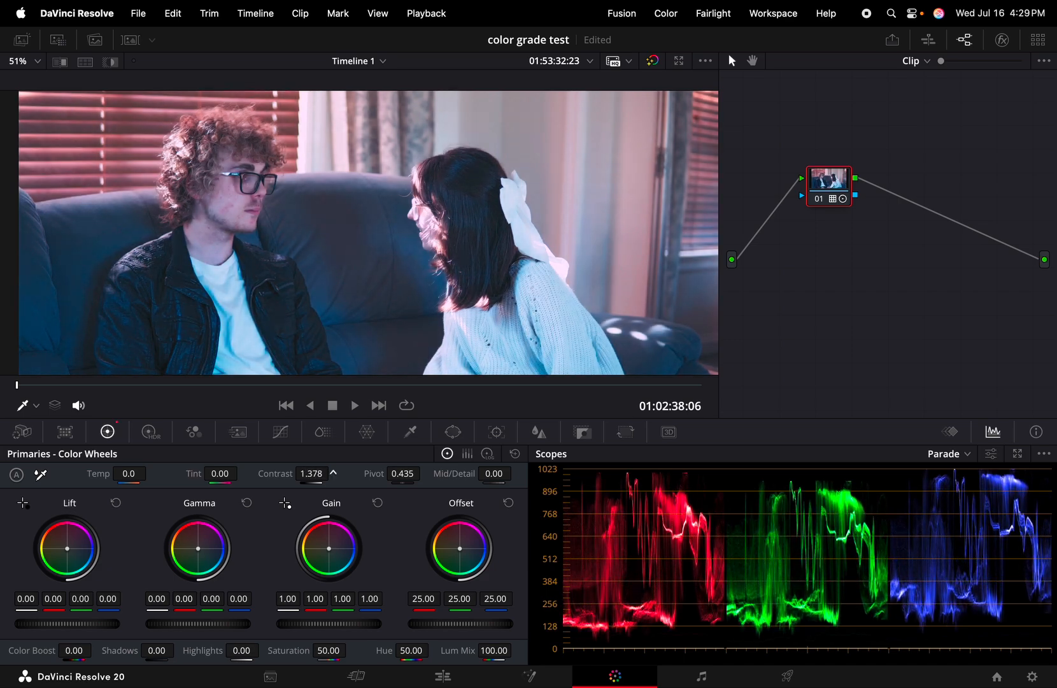
left_click(655, 62)
left_click(656, 62)
mouse_move(129, 473)
left_mouse_down()
mouse_move(151, 472)
mouse_move(129, 473)
left_mouse_up()
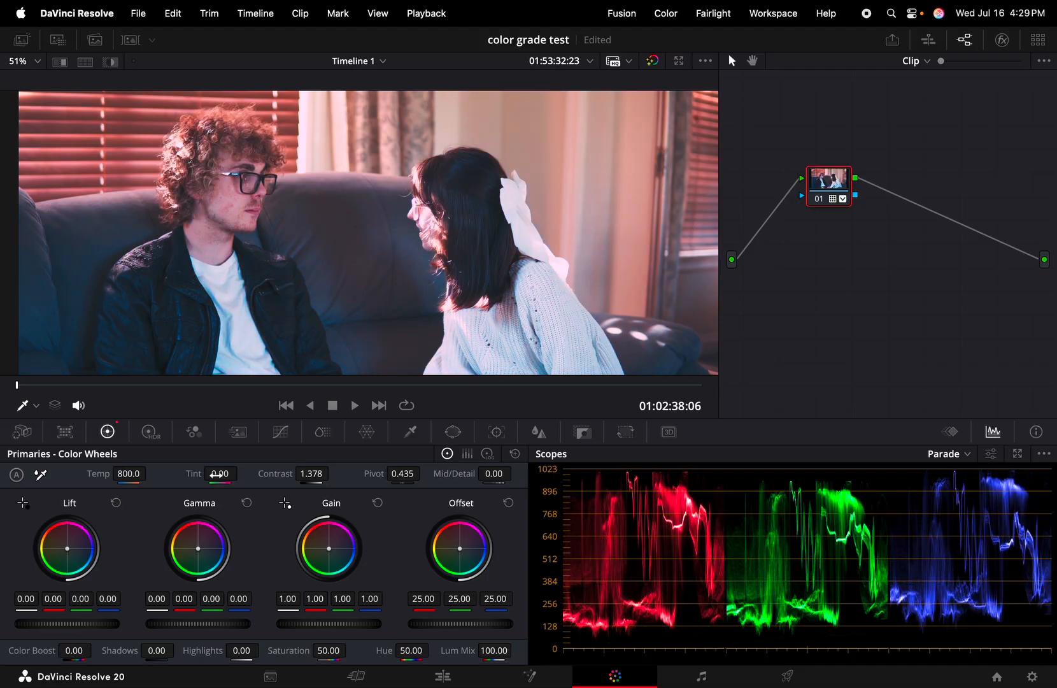
left_click_drag(220, 473, 242, 472)
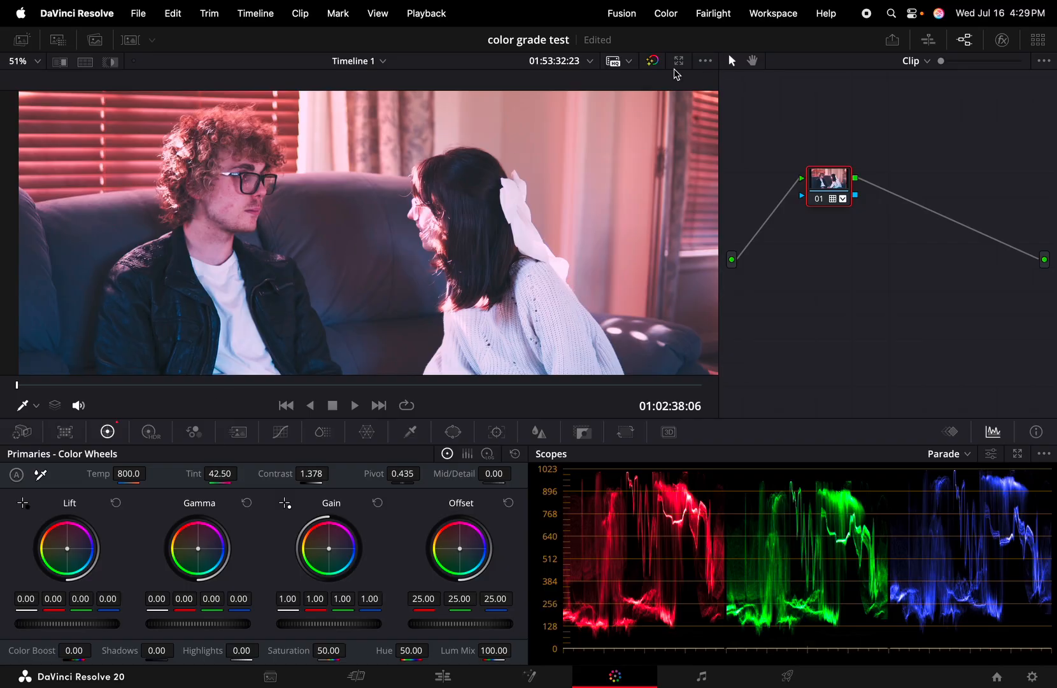
left_click(652, 60)
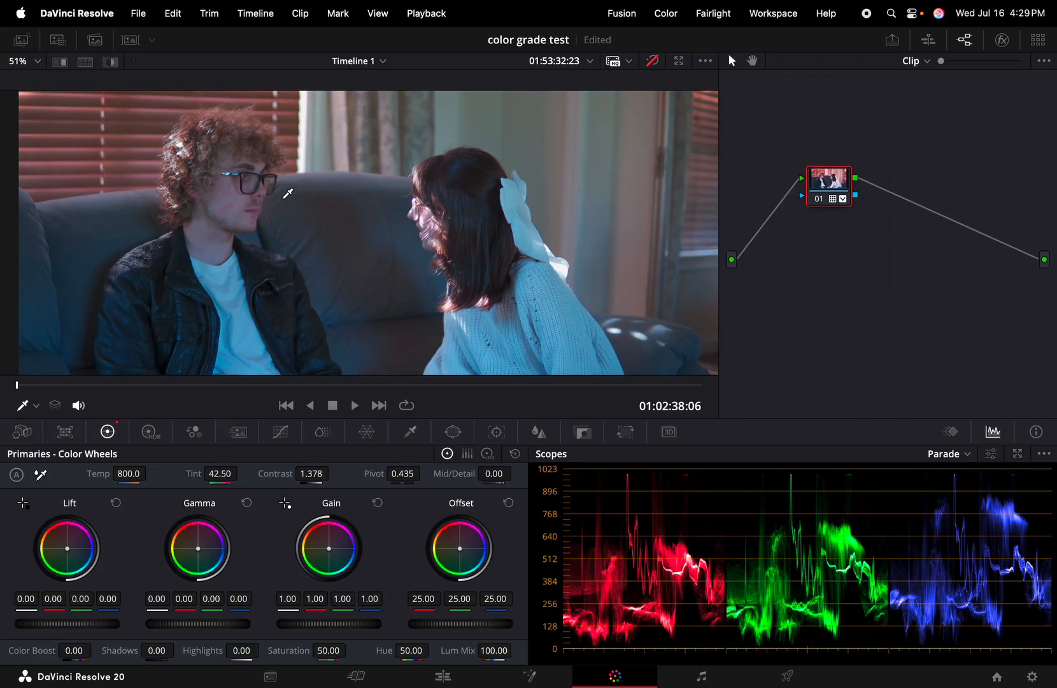
left_click(652, 61)
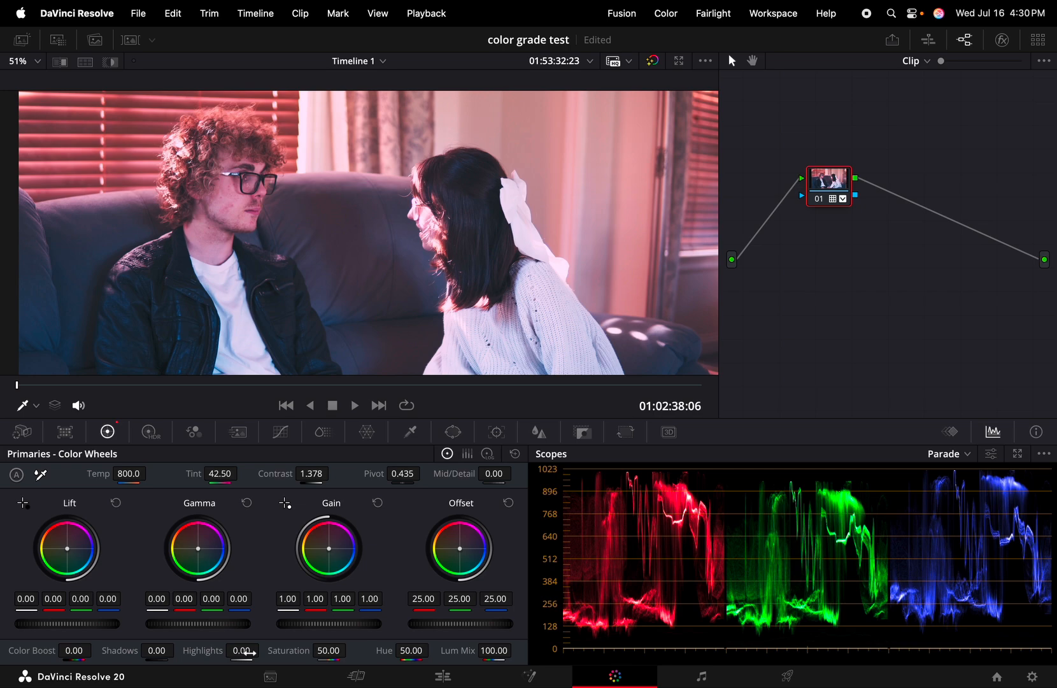
left_click_drag(261, 651, 207, 651)
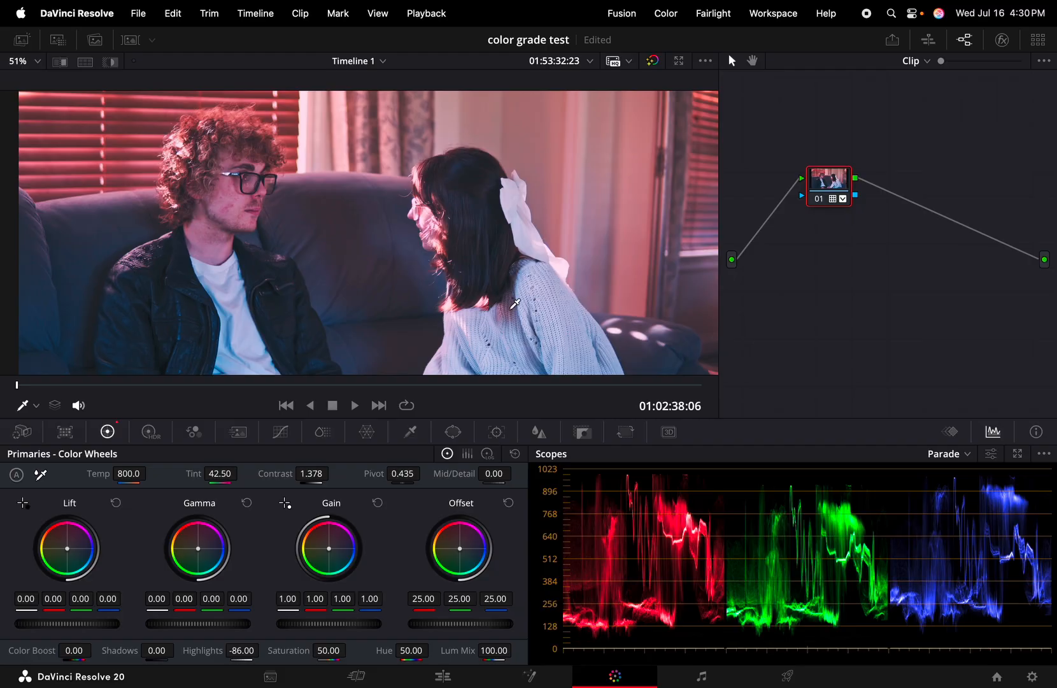
double_click(242, 649)
key("BackSpace")
type("0")
key("Return")
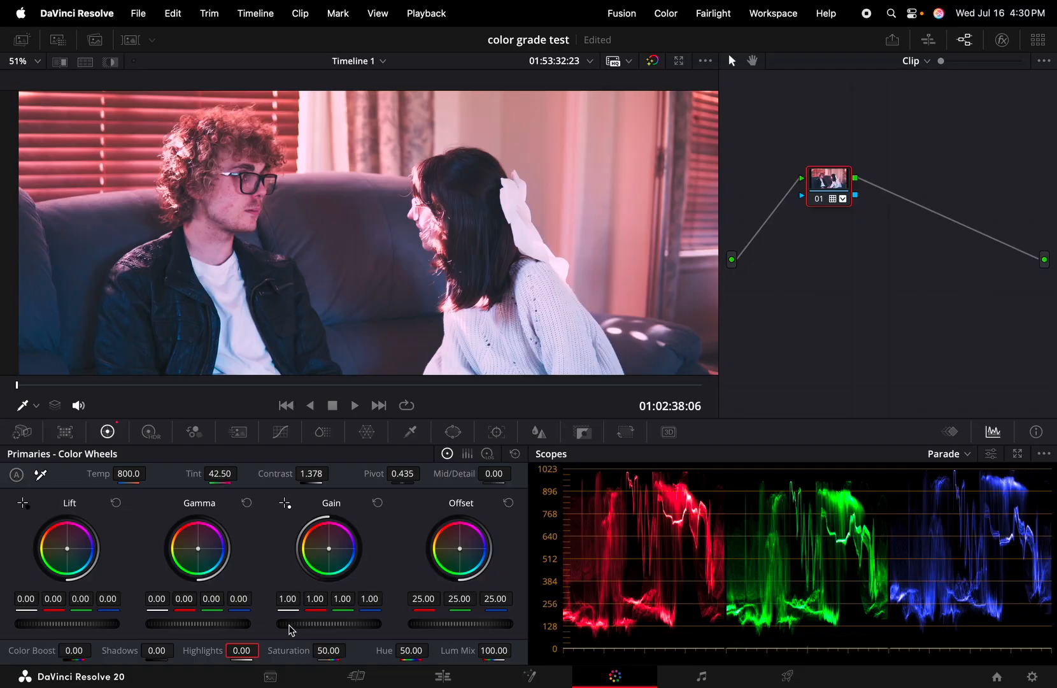
mouse_move(246, 649)
left_mouse_down()
mouse_move(263, 651)
mouse_move(244, 651)
left_mouse_up()
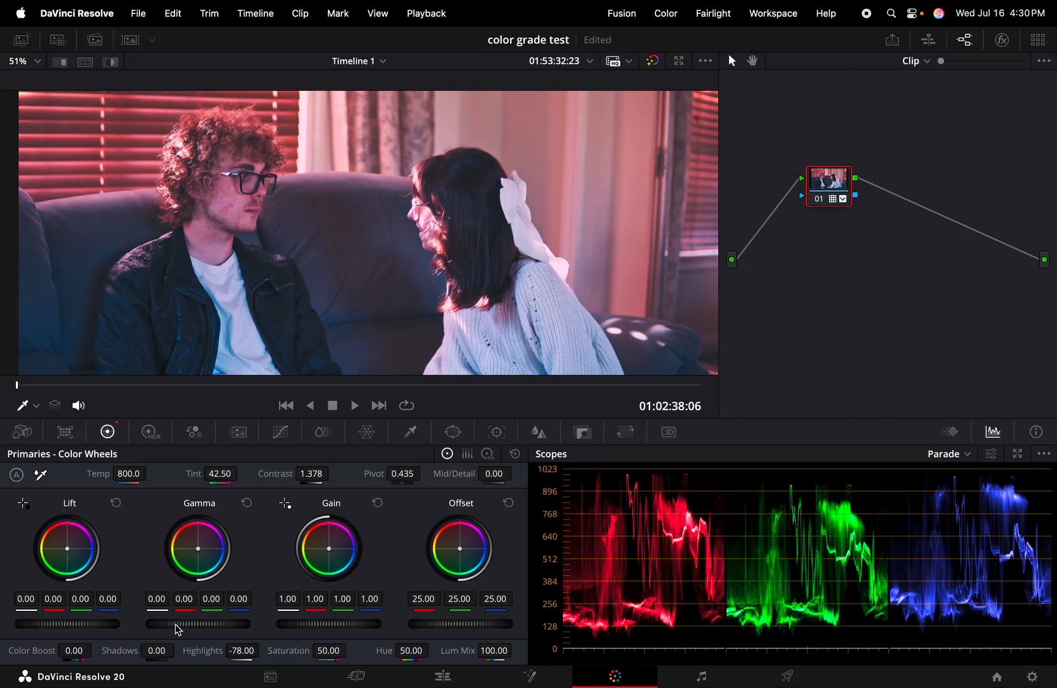
mouse_move(160, 651)
left_mouse_down()
mouse_move(193, 651)
mouse_move(155, 650)
left_mouse_up()
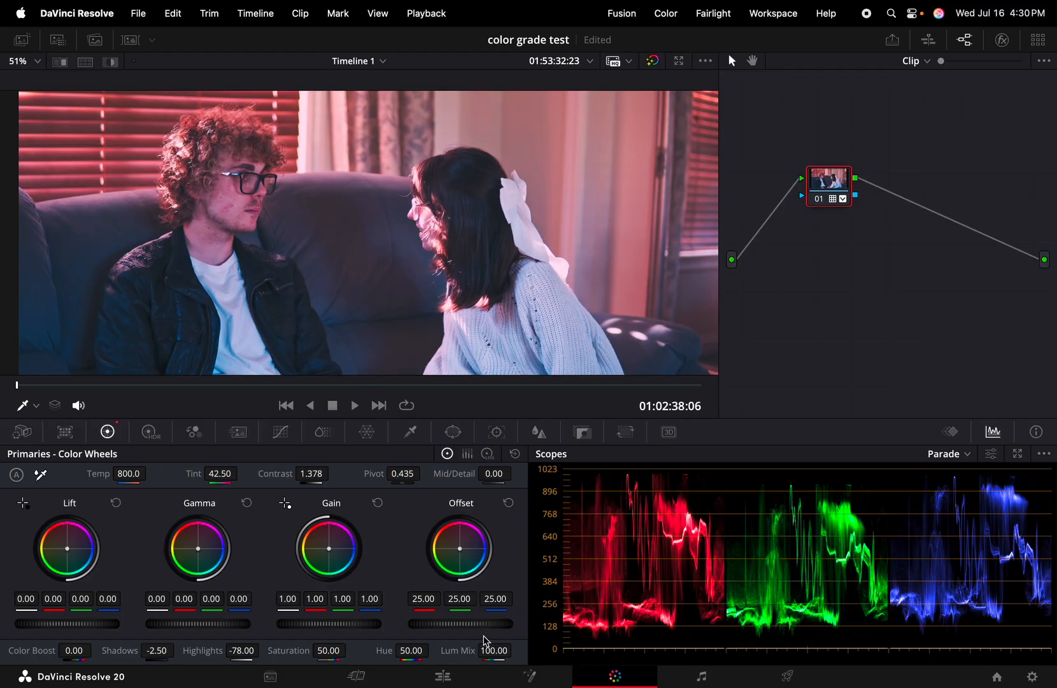
left_click(130, 39)
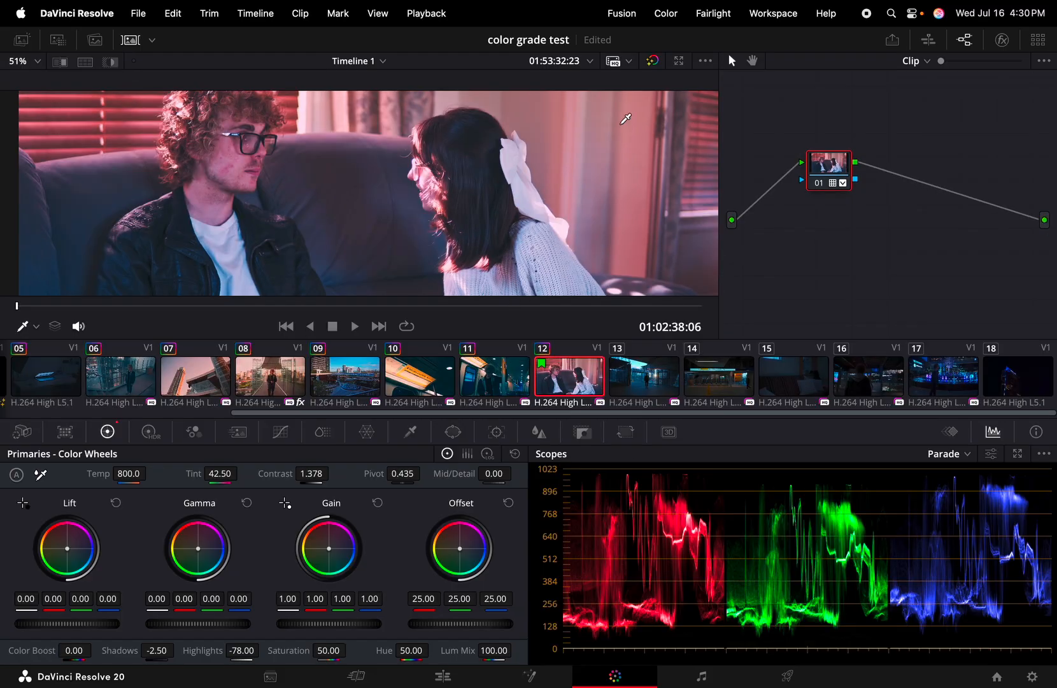
left_click(131, 40)
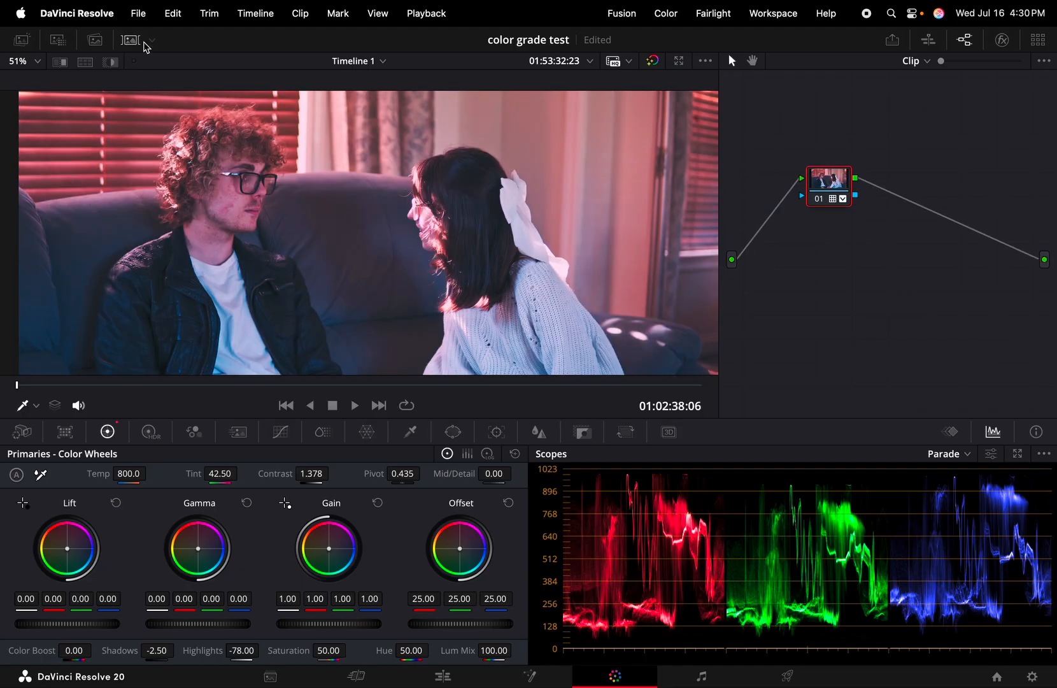
left_click(655, 60)
left_click(655, 60)
left_click(655, 60)
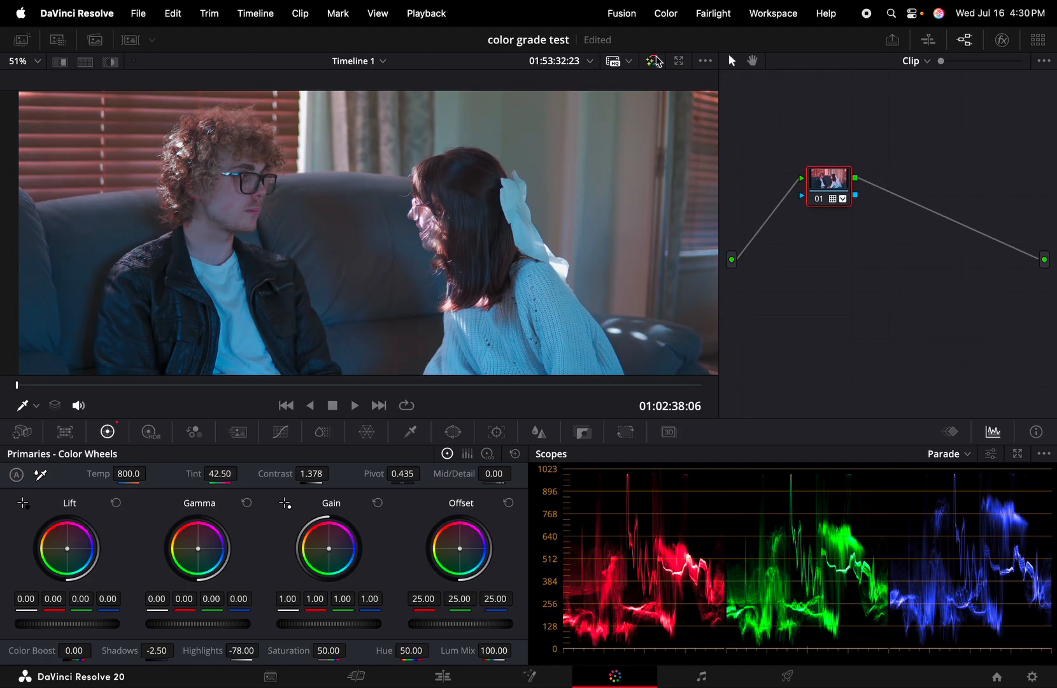
left_click(655, 60)
left_click(134, 41)
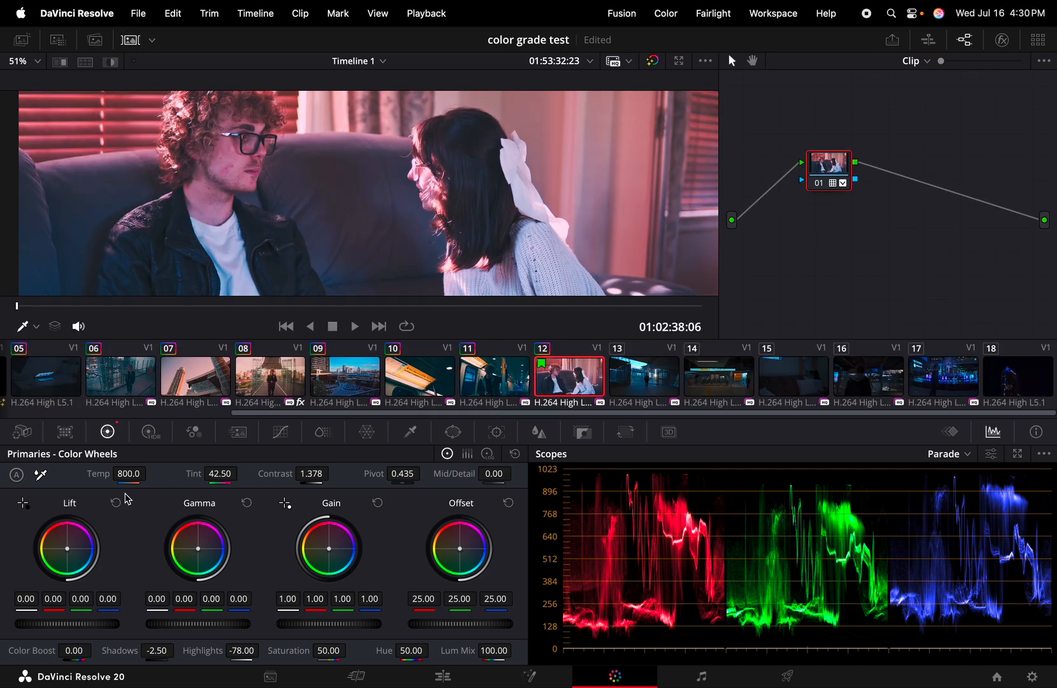
Try a bluer Lift and a warmer Offset on the couch clip, comparing with bypass
left_click_drag(67, 549, 73, 554)
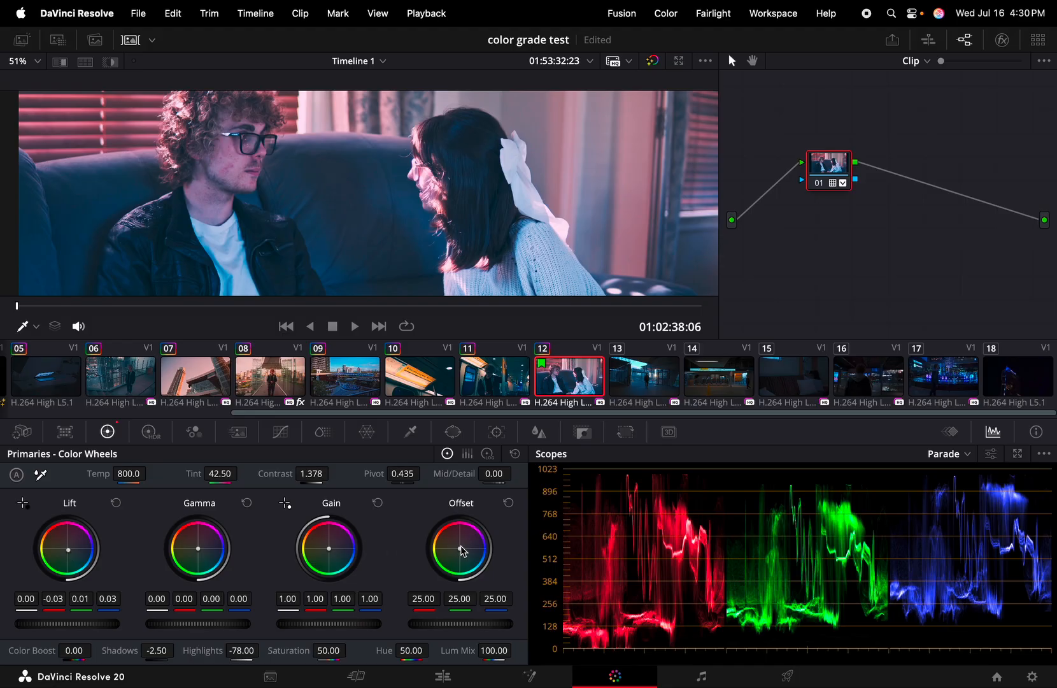
left_click_drag(460, 549, 458, 546)
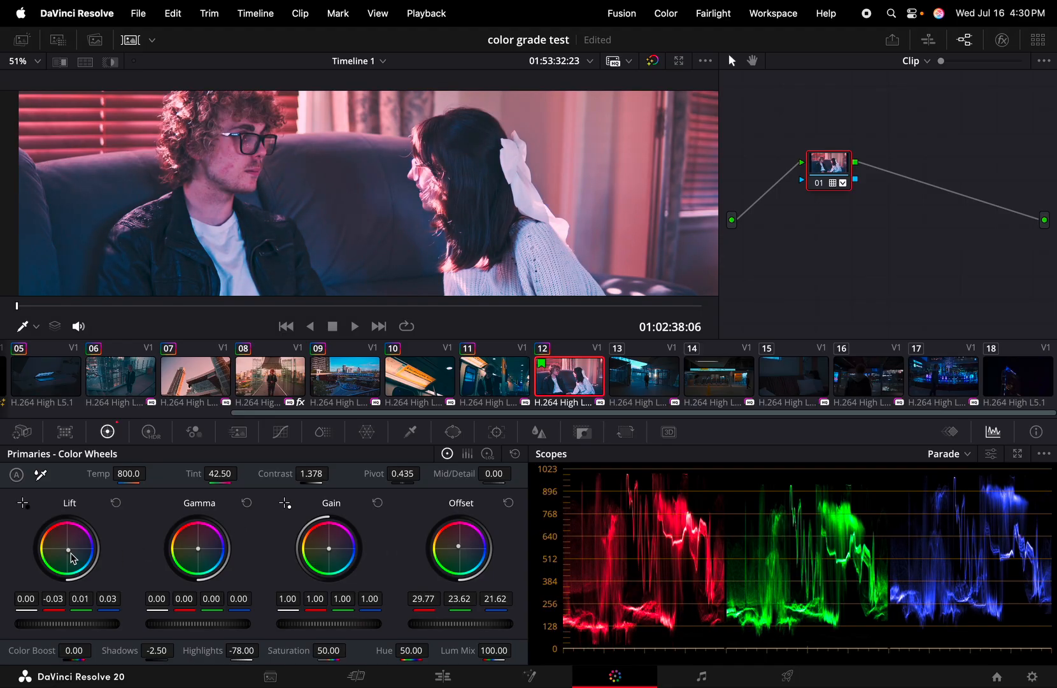
left_click_drag(68, 549, 69, 551)
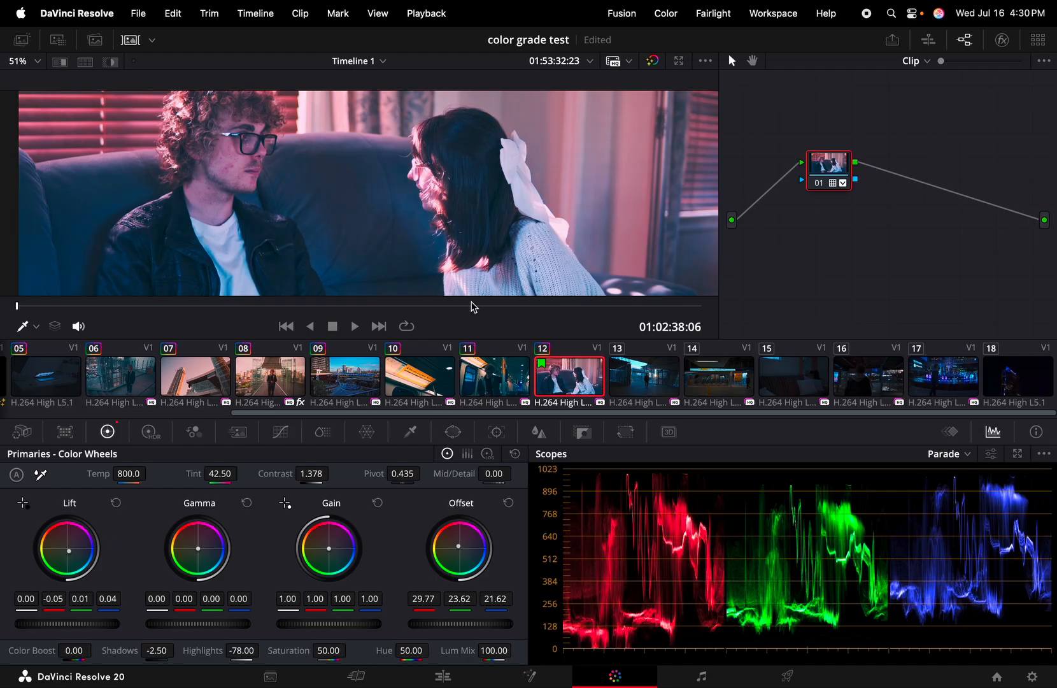
left_click(131, 40)
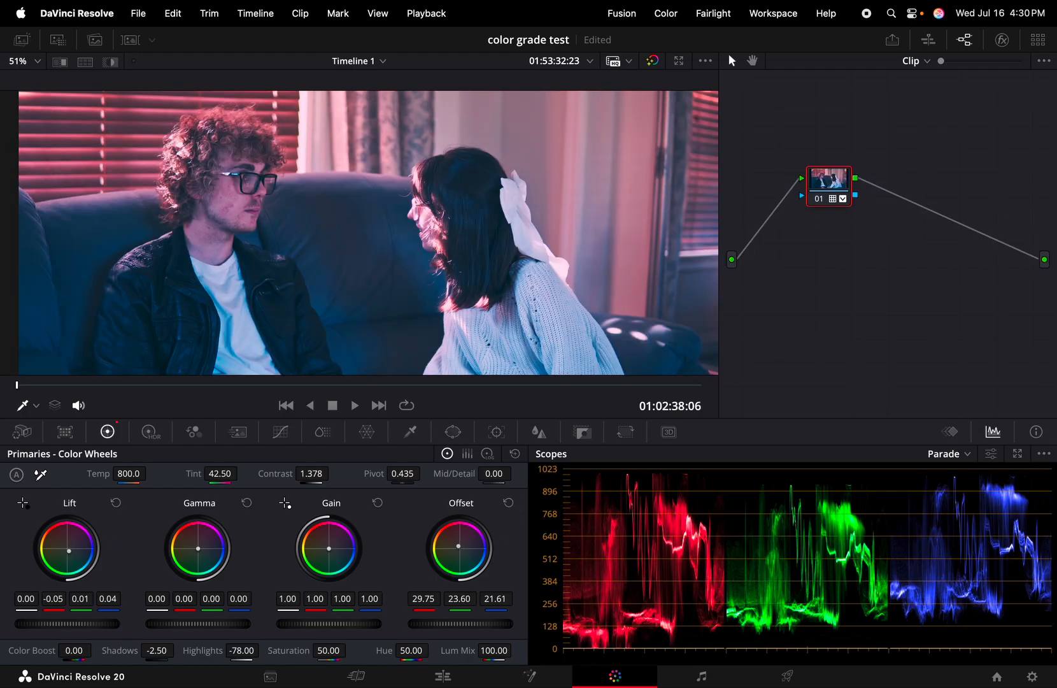
left_click_drag(458, 546, 457, 546)
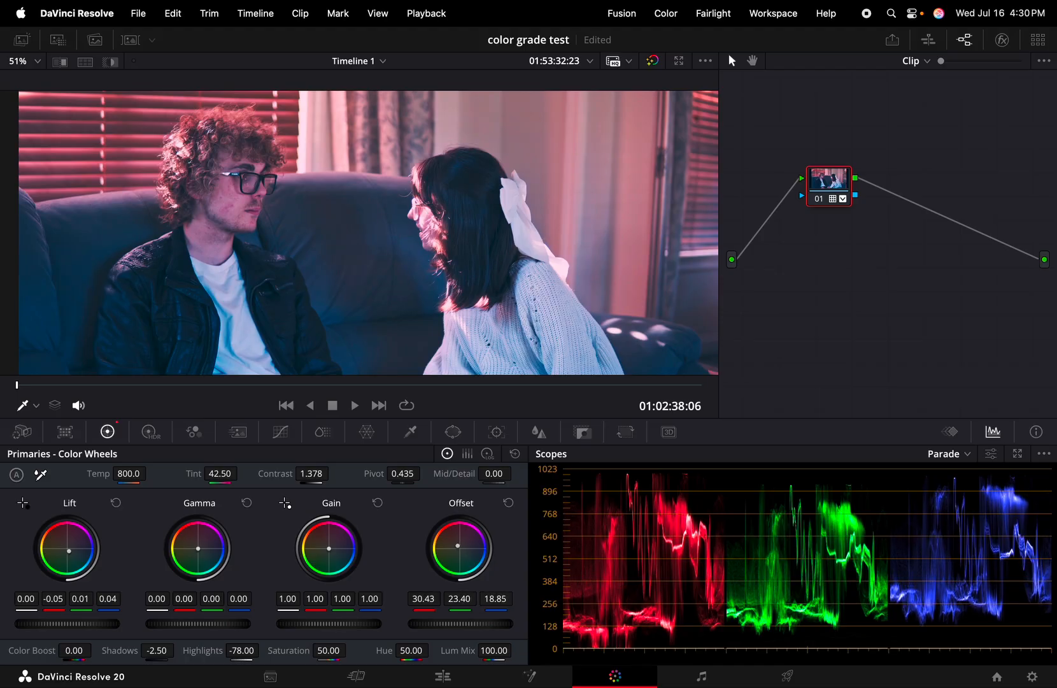
left_click(653, 61)
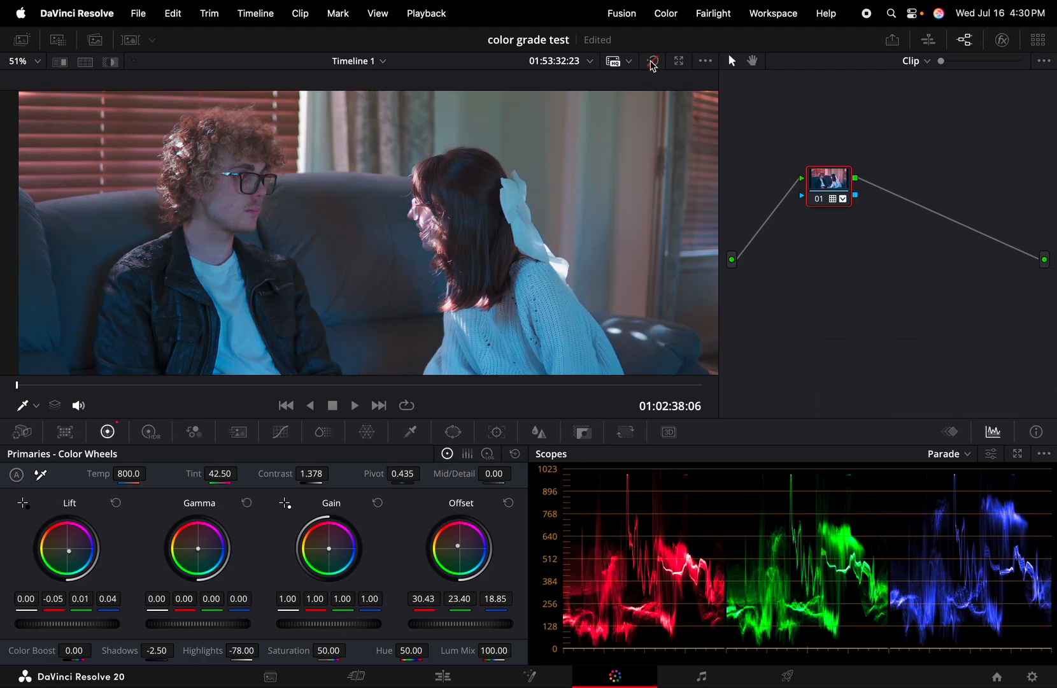
left_click(652, 62)
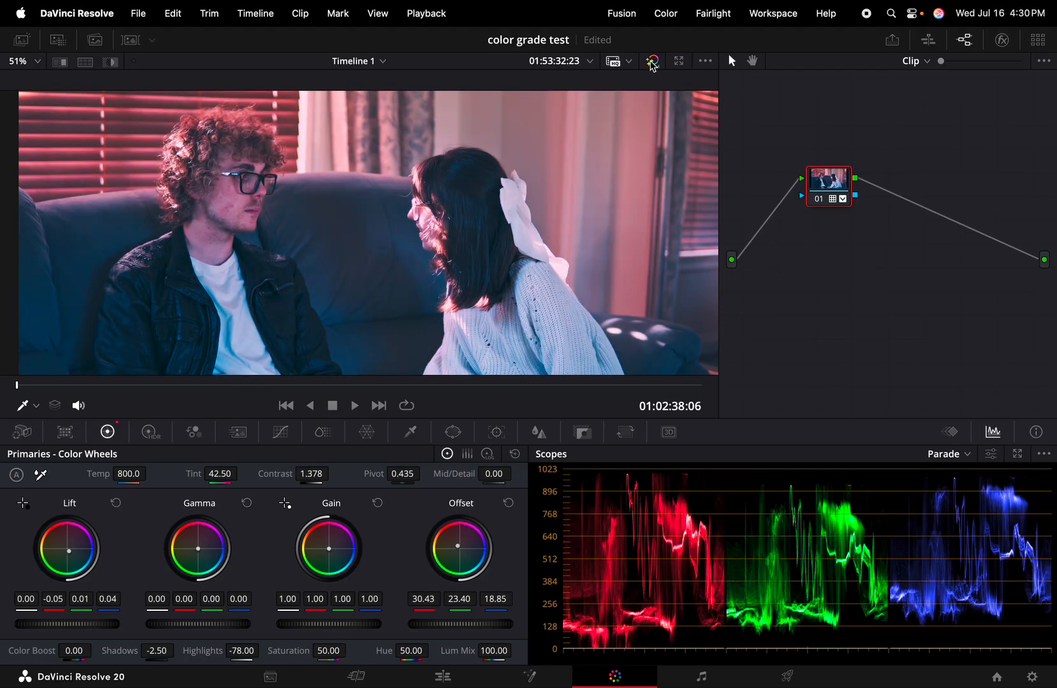
Reset Lift and Offset to neutral, then tint Lift slightly blue (-0.03 red, 0.02 blue)
left_click(116, 504)
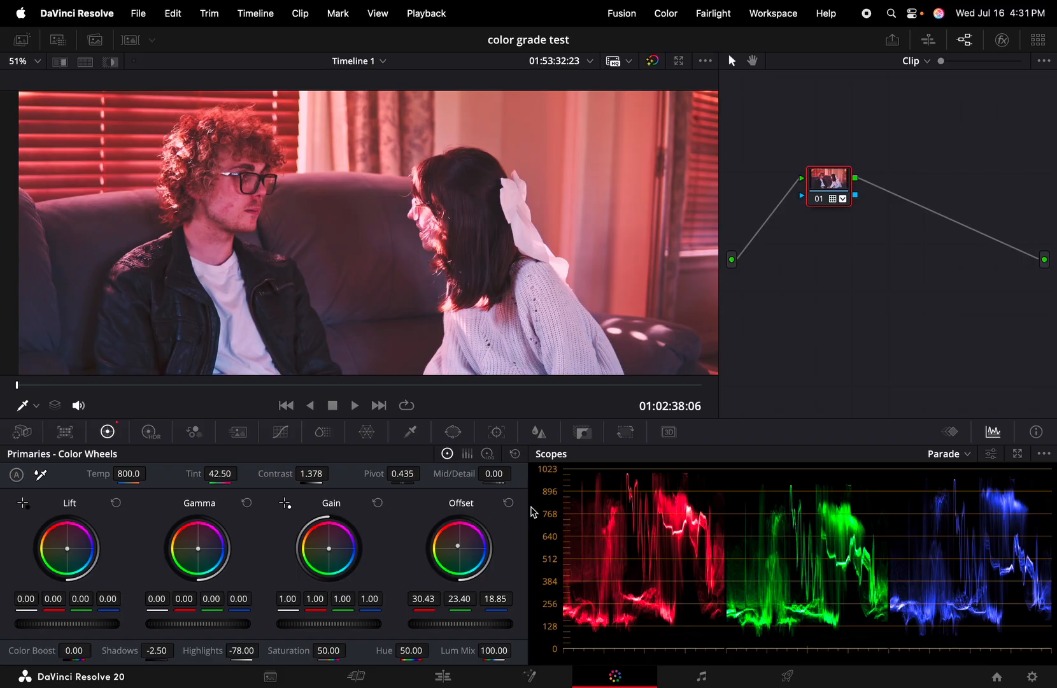
left_click(509, 503)
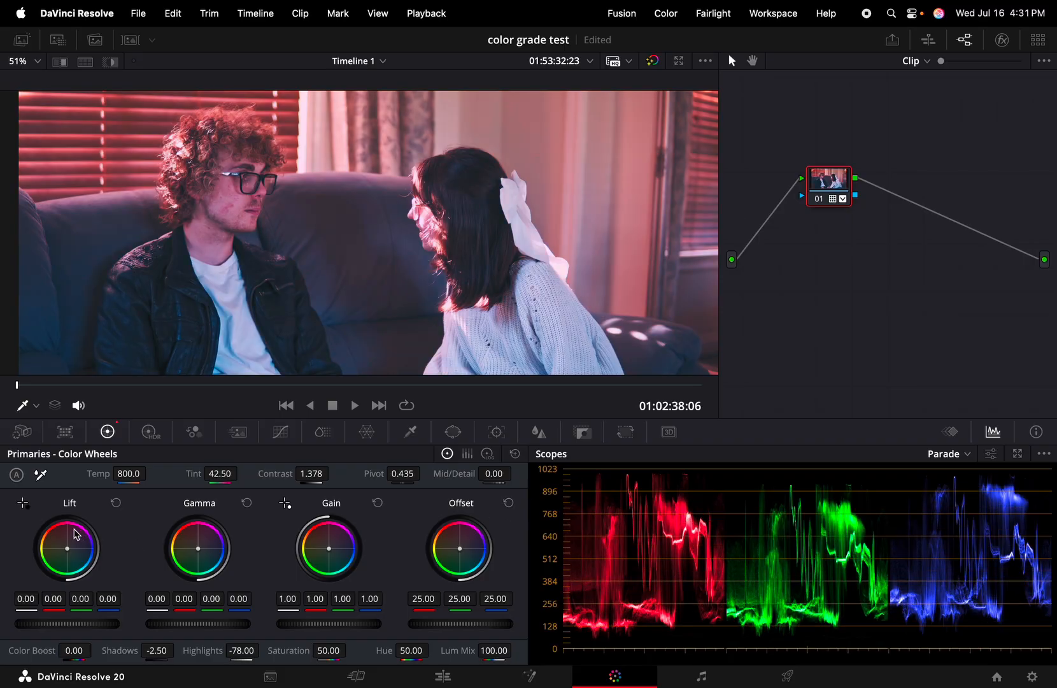
left_click_drag(67, 549, 68, 550)
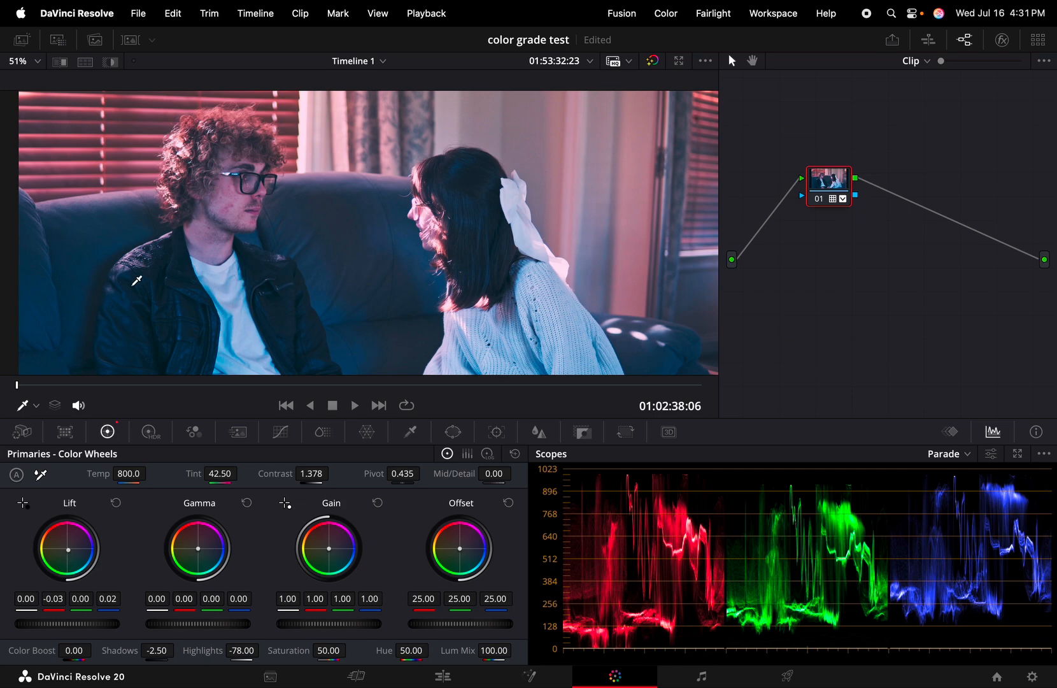
left_click(131, 40)
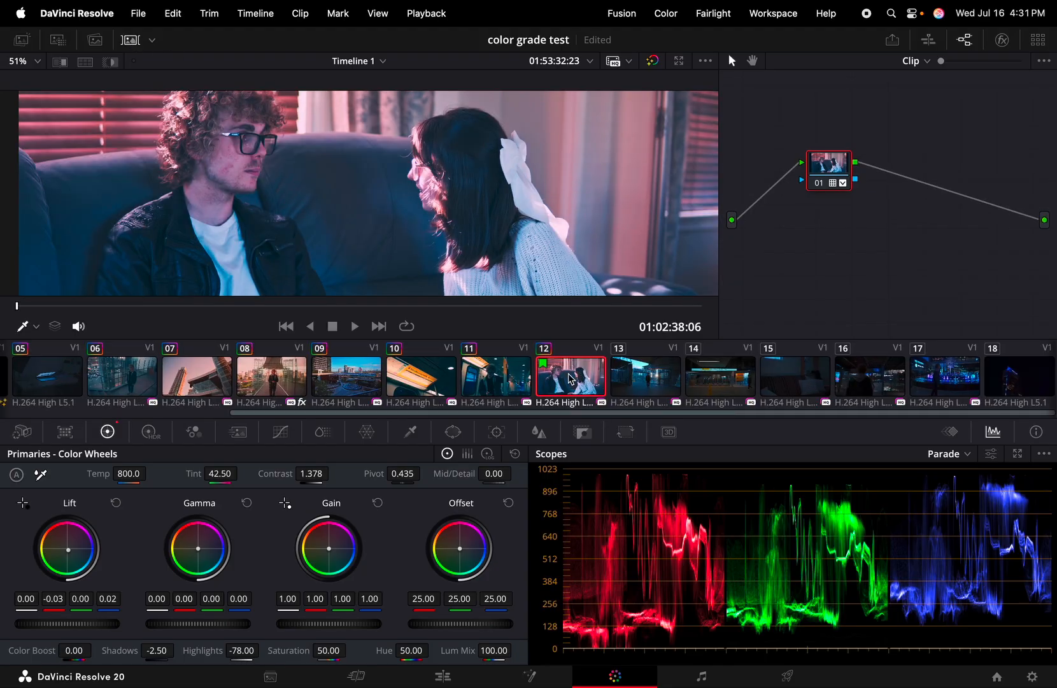
Select rooftop silhouette clip 13 and undo then redo its grade
left_click(639, 385)
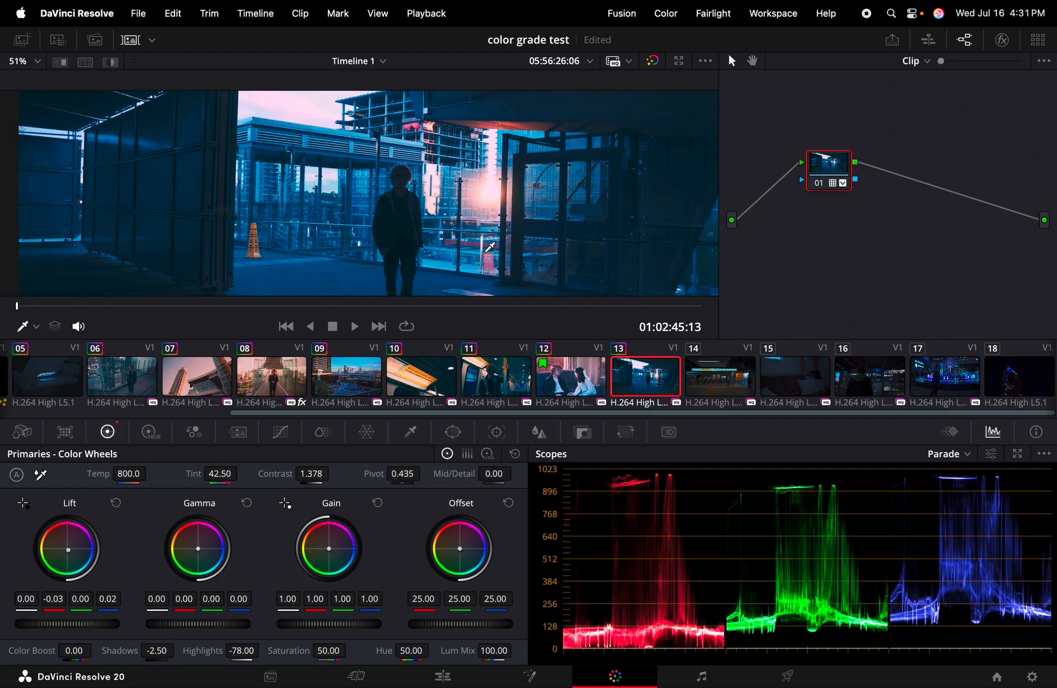
key("super+z")
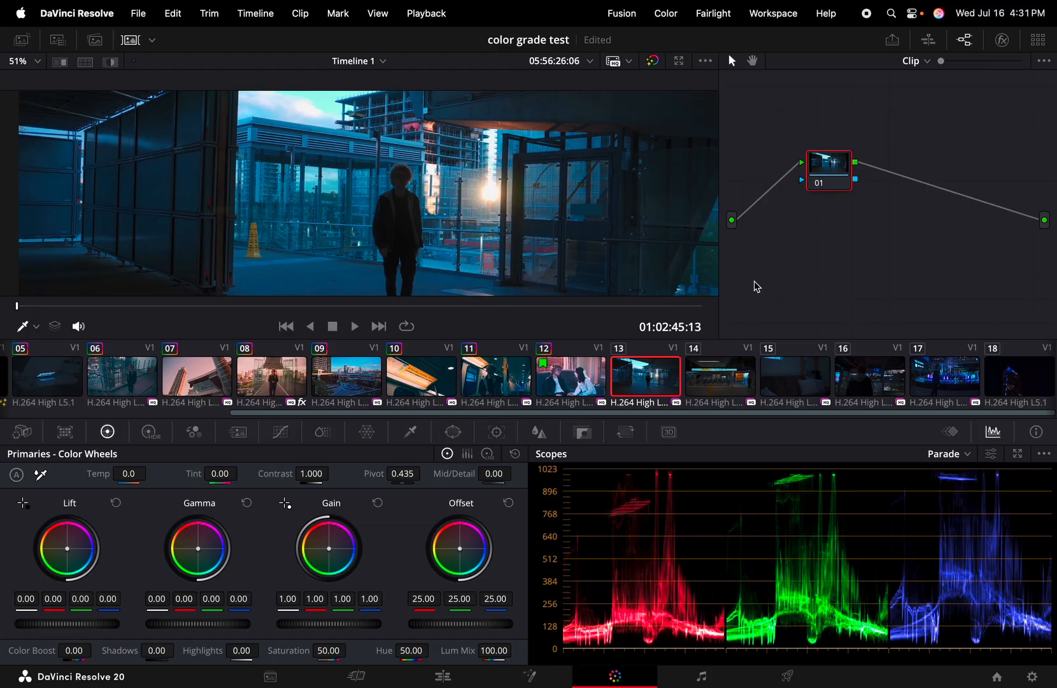
key("super+shift+z")
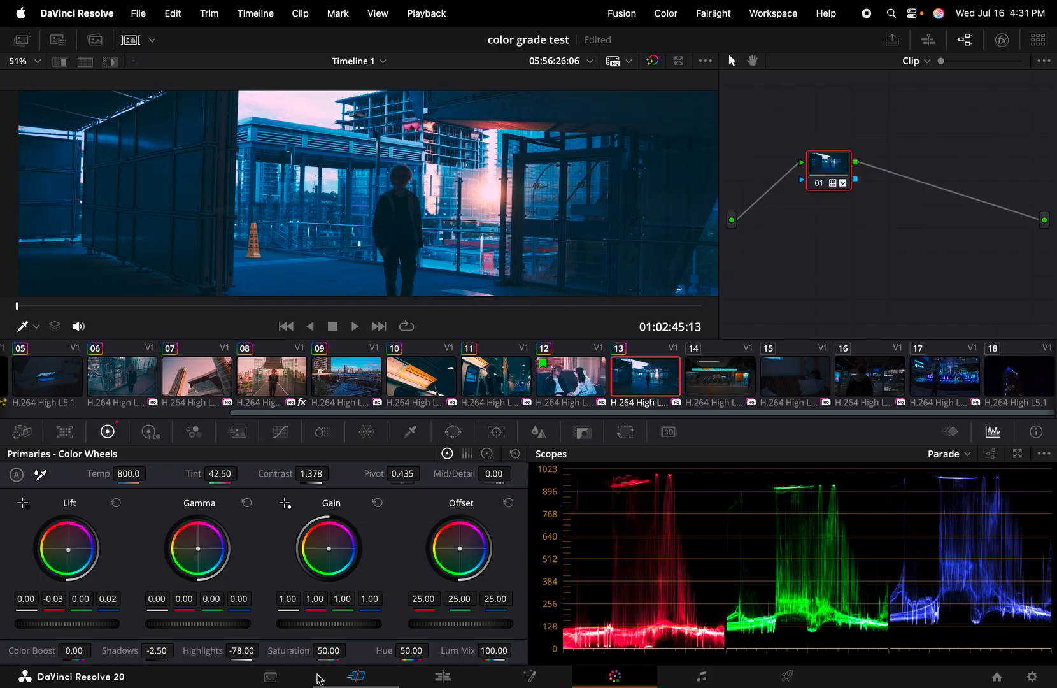
Set clip 13's Highlights and Shadows to 0.00 and reset Lift to neutral
left_click(241, 650)
key("BackSpace")
type("00000")
key("Return")
left_click(156, 651)
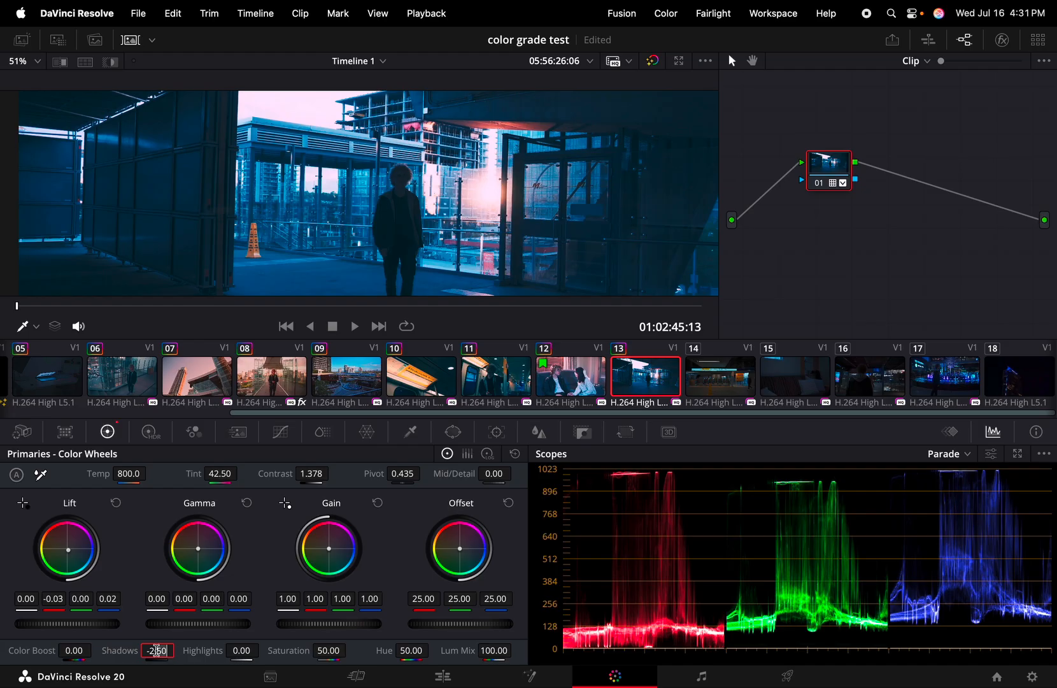
key("BackSpace")
type("0")
key("Return")
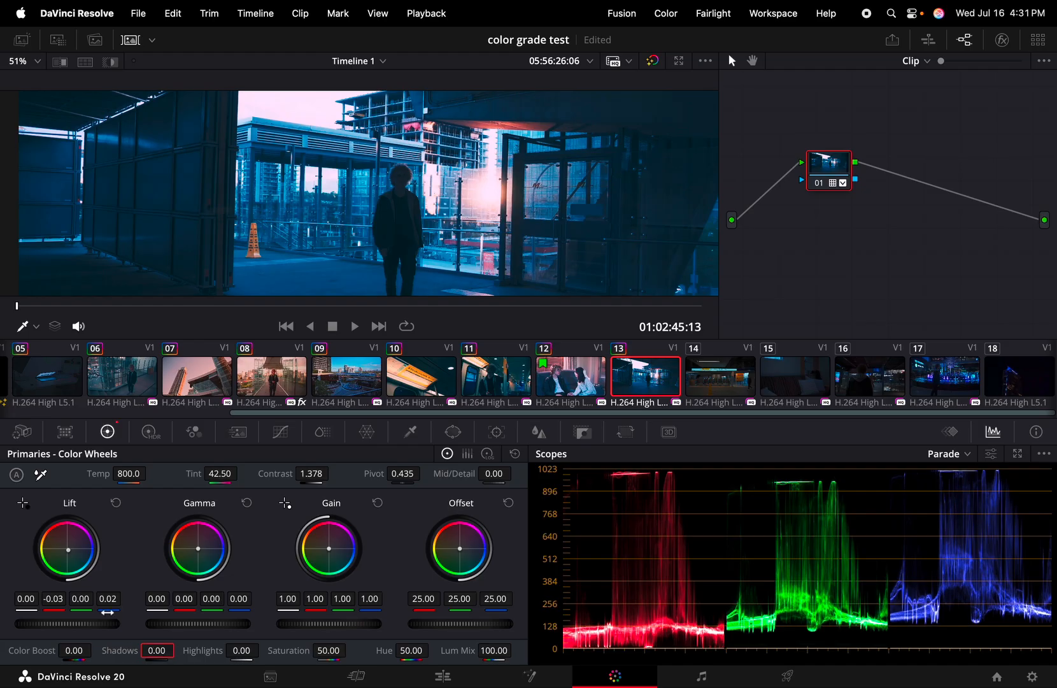
left_click(116, 503)
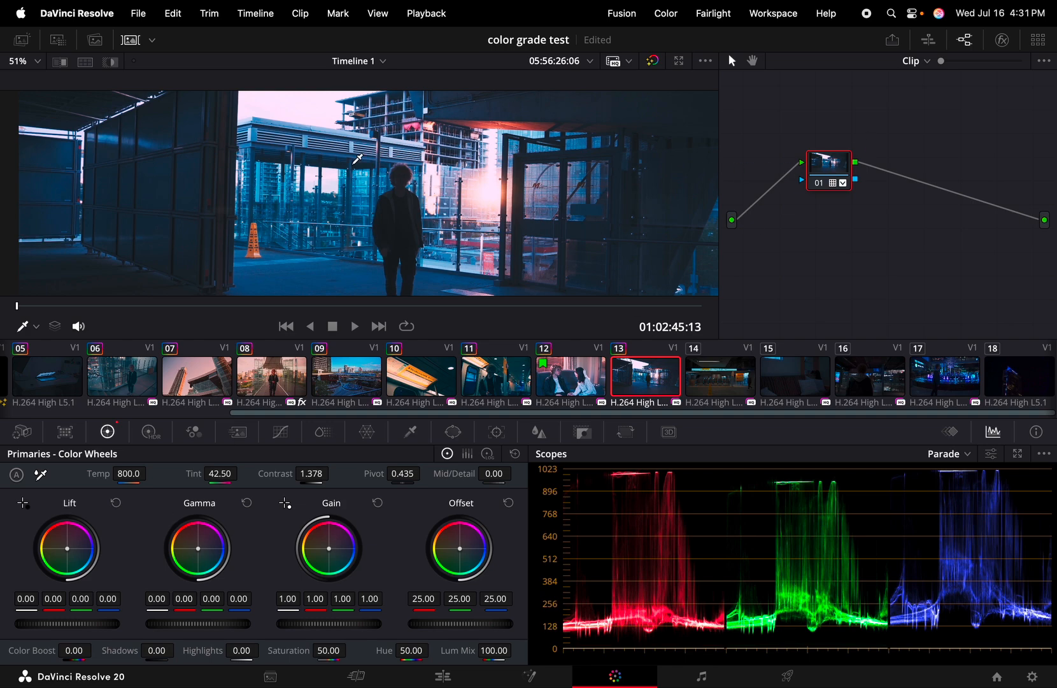
Give the rooftop clip Shadows 63.50, Highlights -100.00 and Gain 0.75, checking against bypass
left_click(129, 40)
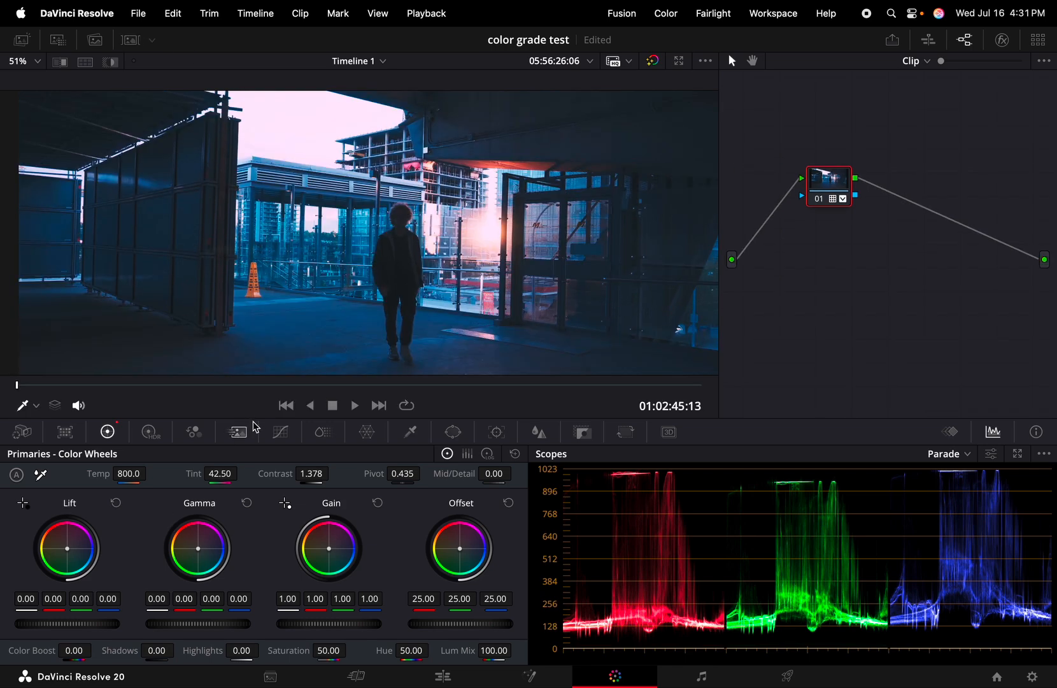
left_click_drag(157, 650, 179, 650)
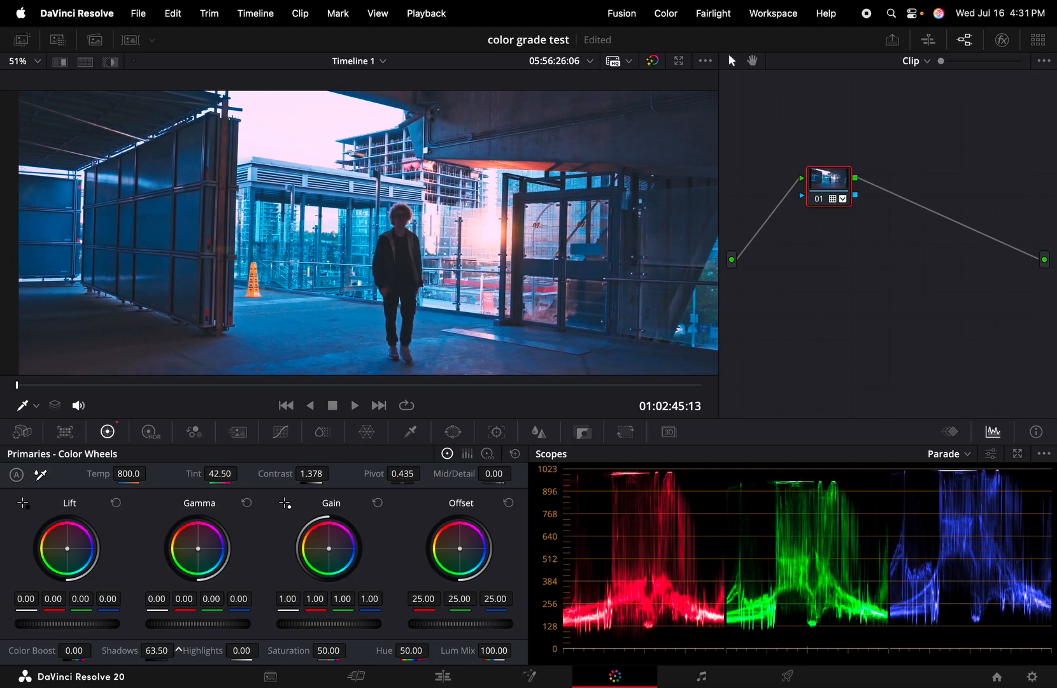
left_click(655, 61)
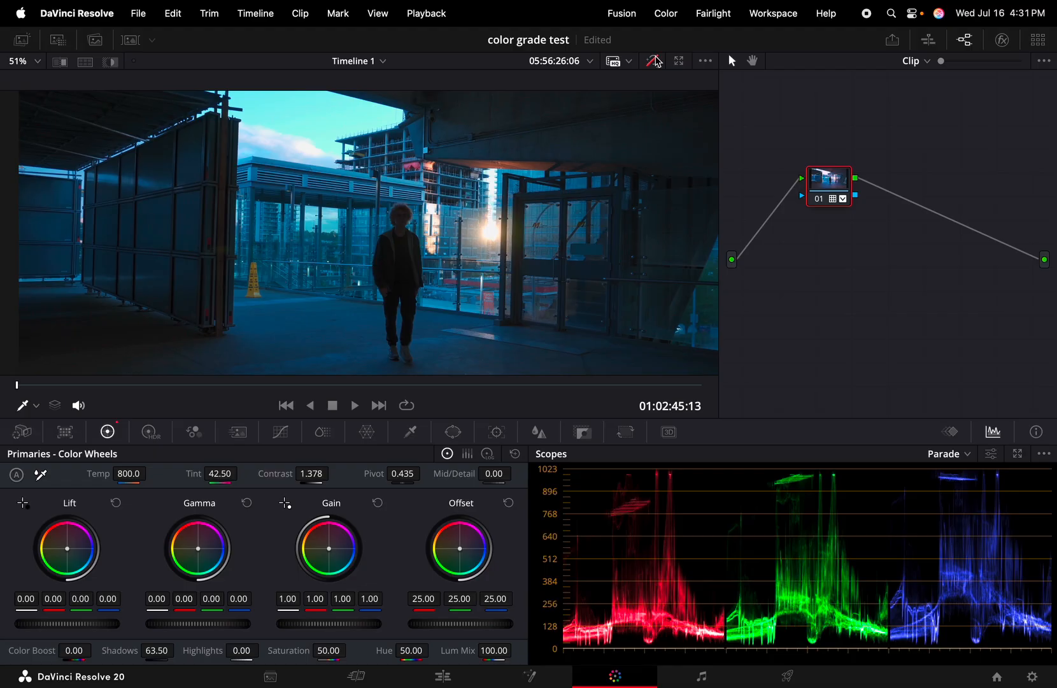
left_click(656, 61)
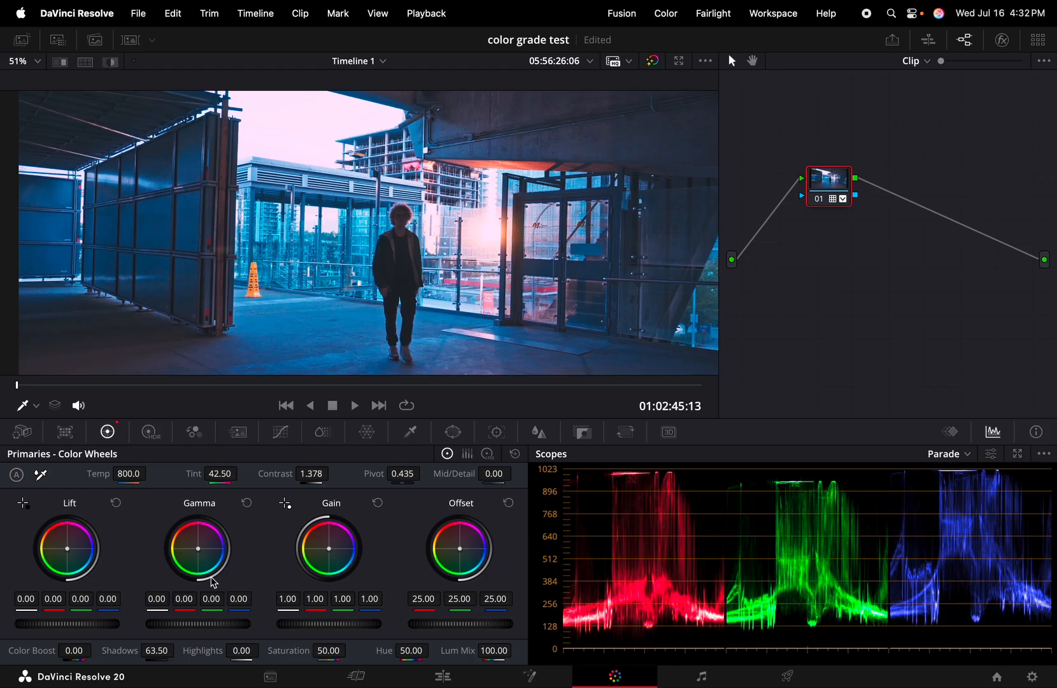
left_click_drag(245, 651, 114, 651)
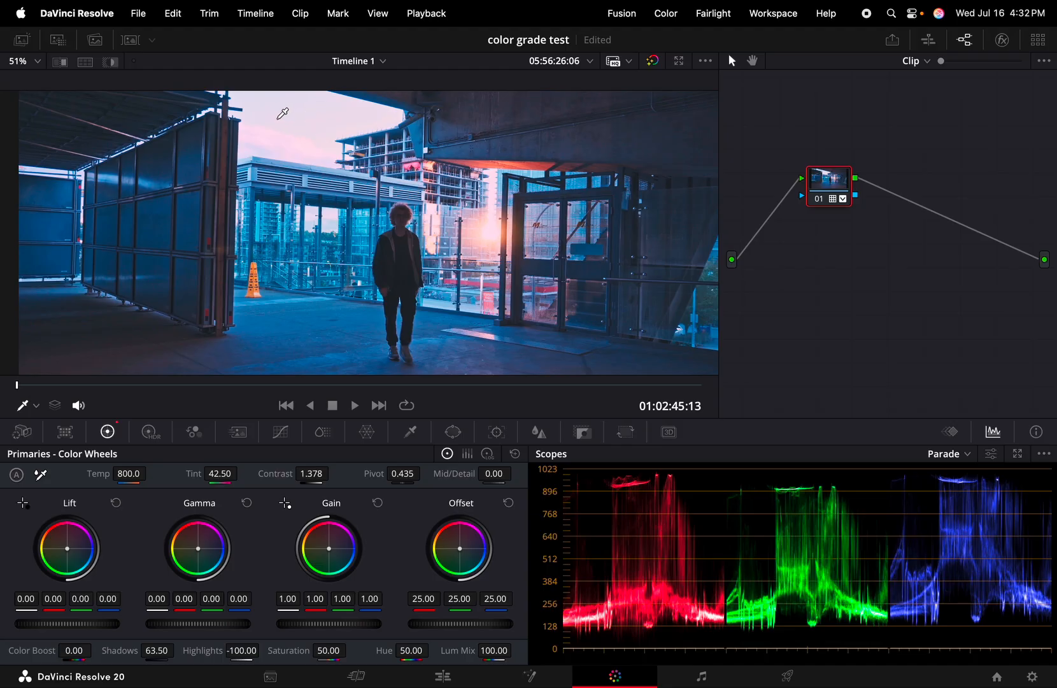
left_click_drag(336, 628, 300, 628)
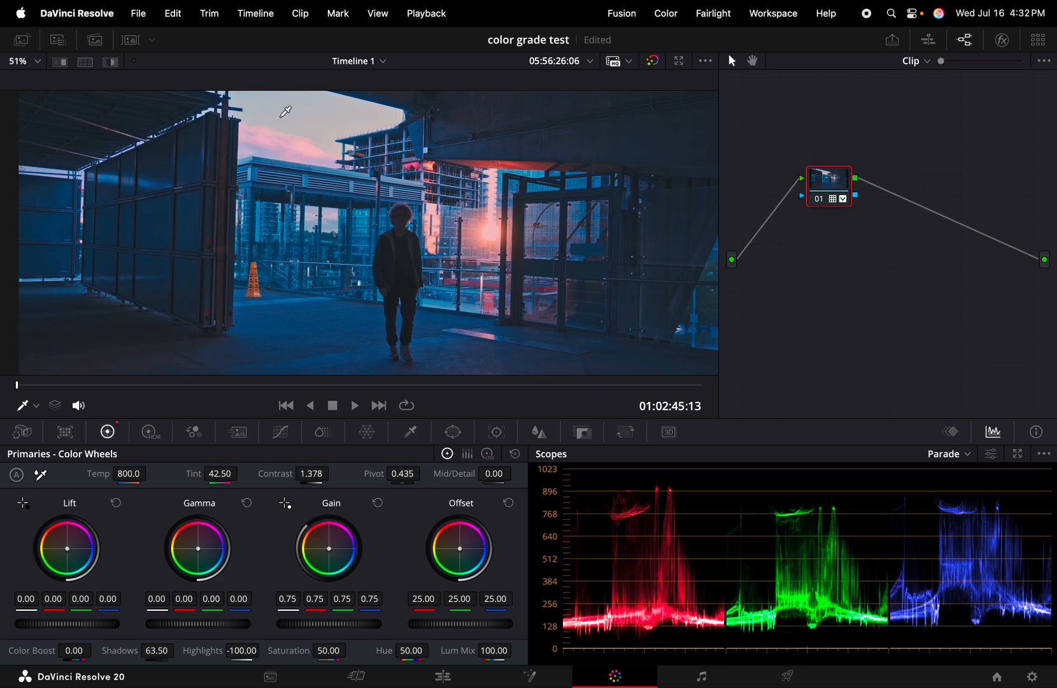
Toggle grade bypass repeatedly to compare the rooftop clip graded and ungraded
left_click(653, 62)
left_click(653, 61)
left_click(652, 61)
left_click(652, 61)
left_click(654, 63)
left_click(654, 63)
left_click(654, 63)
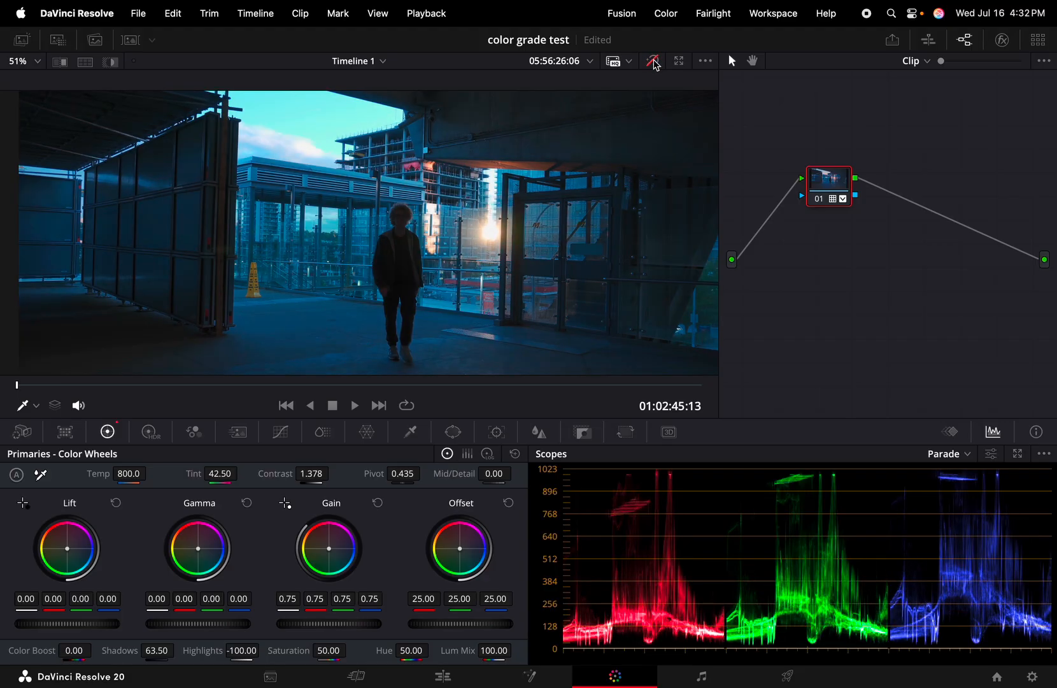
left_click(654, 63)
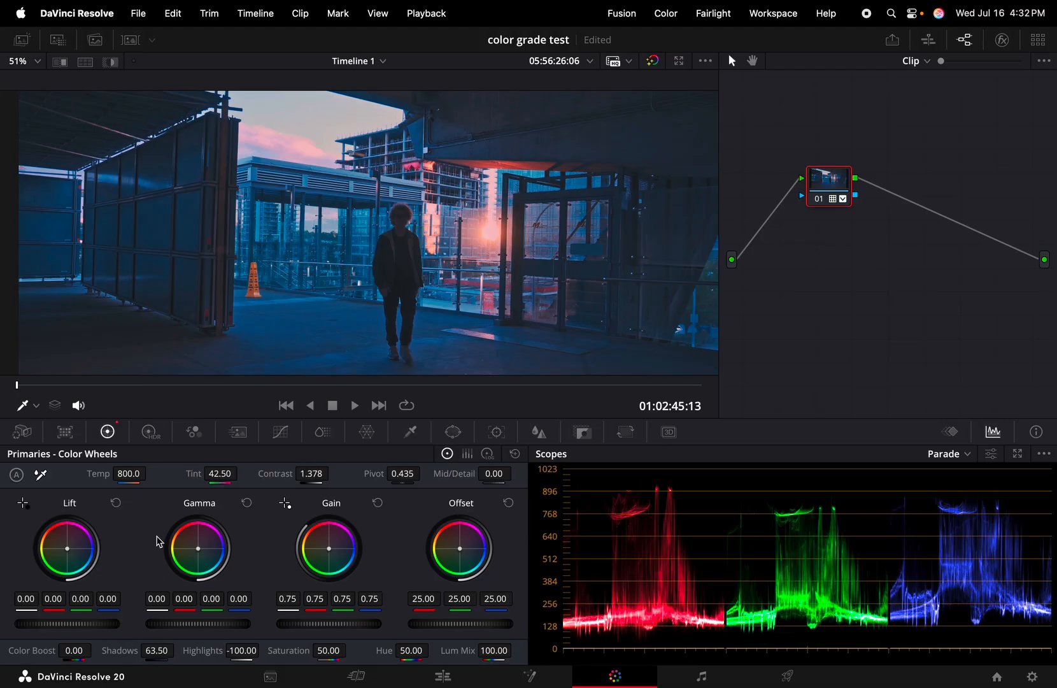
Try Shadows at 100 and 11, settle at 0.00, and play back the rooftop clip
left_click_drag(157, 650, 179, 649)
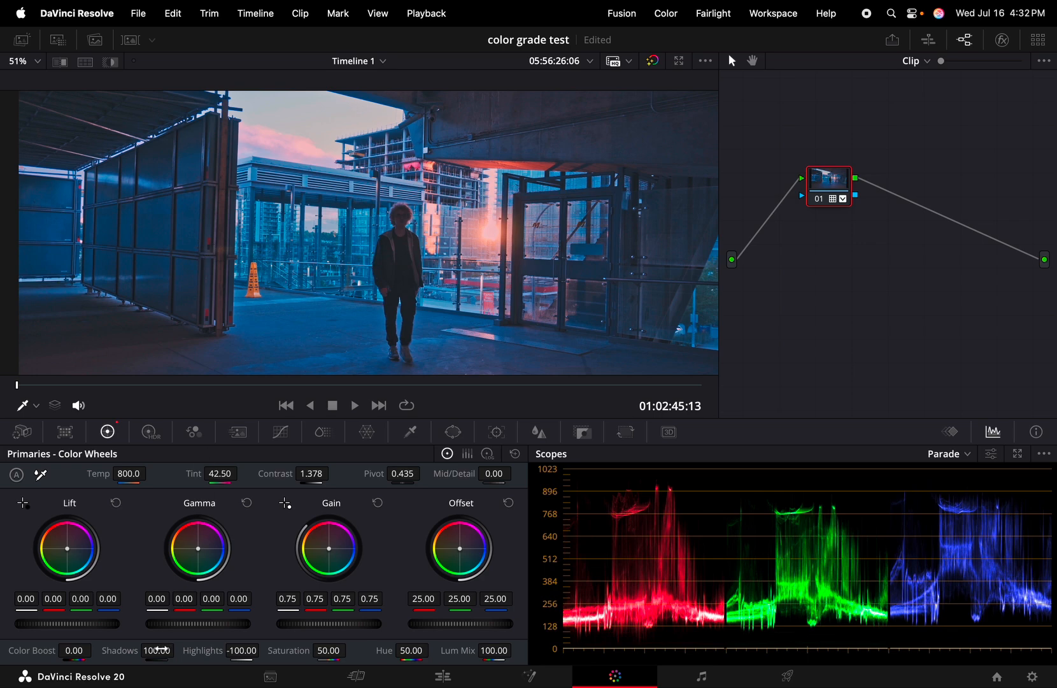
mouse_move(156, 650)
left_mouse_down()
mouse_move(179, 649)
mouse_move(162, 655)
left_mouse_up()
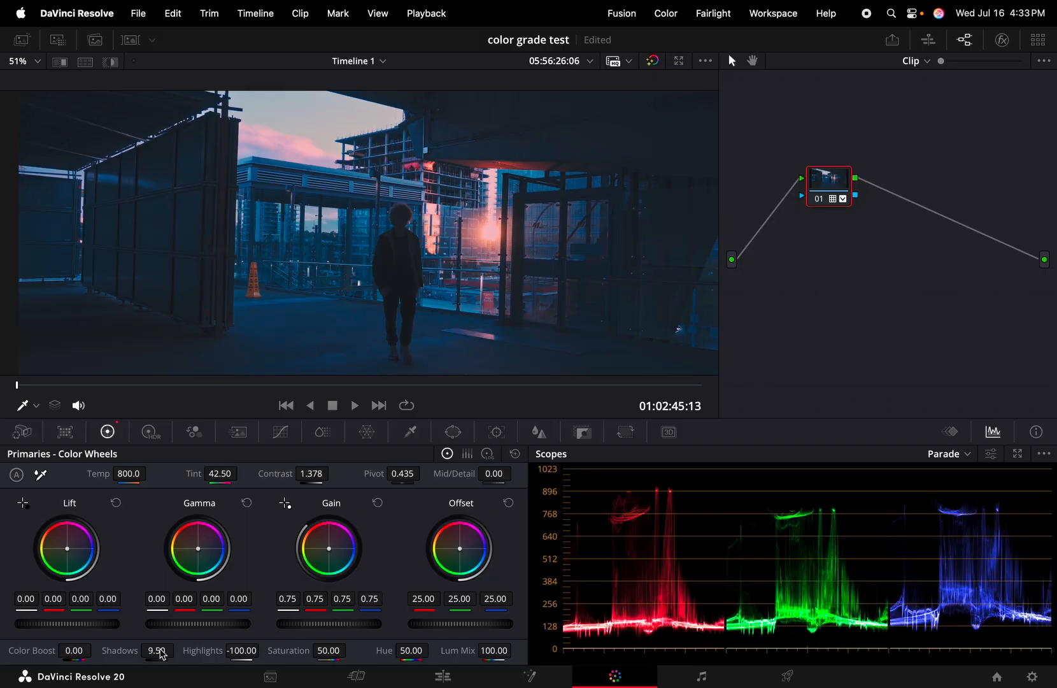
double_click(160, 650)
type("0")
key("Return")
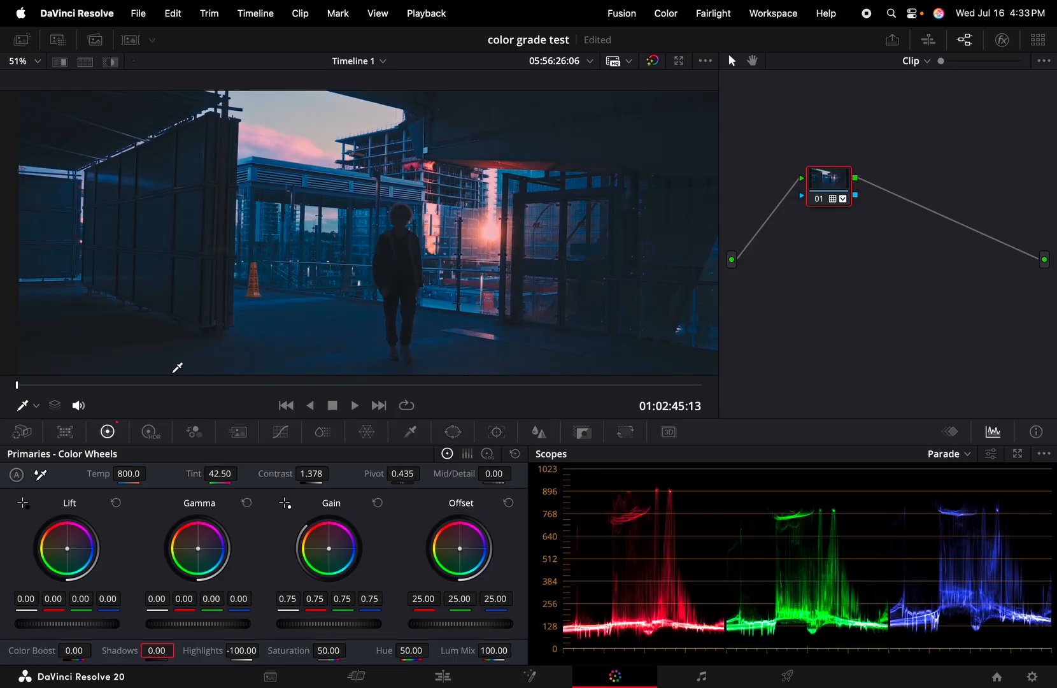
key("space")
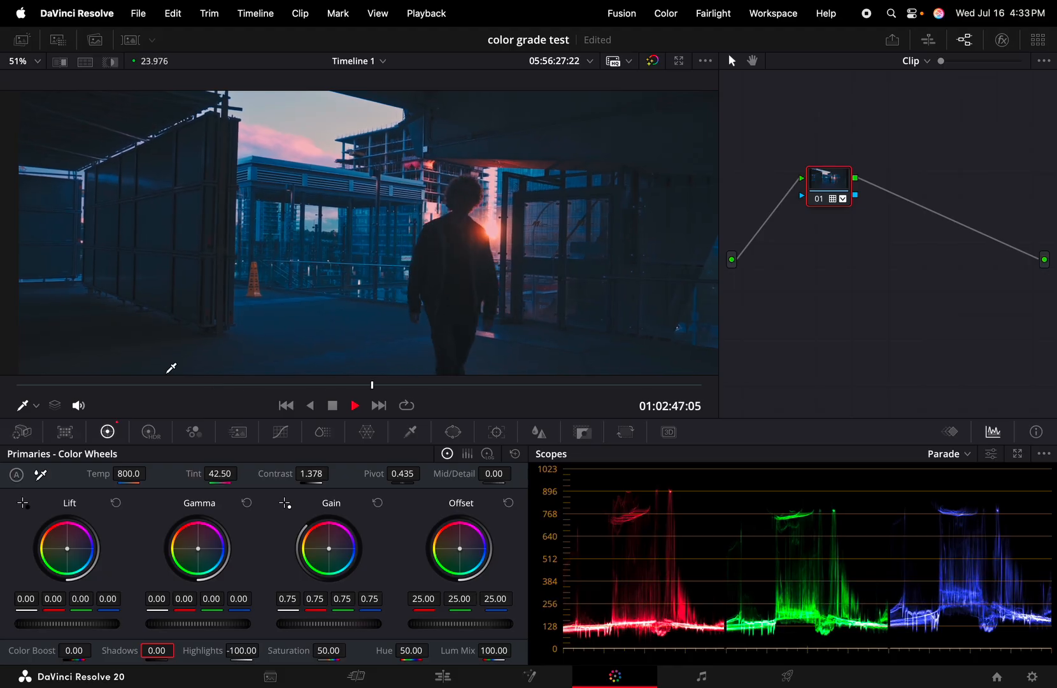
key("space")
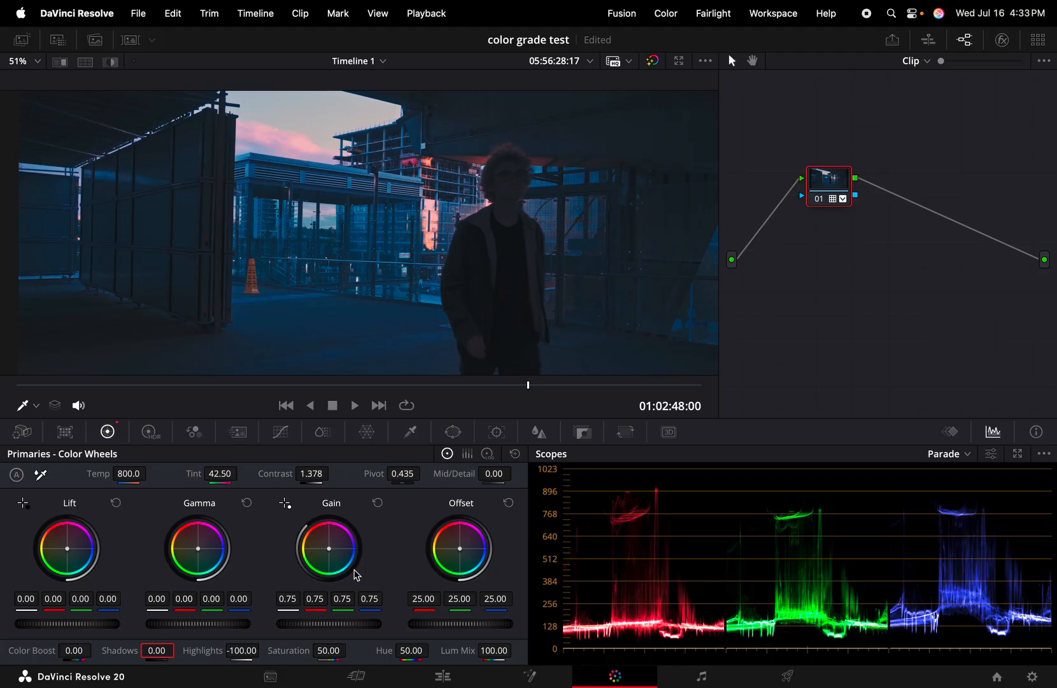
left_click(130, 40)
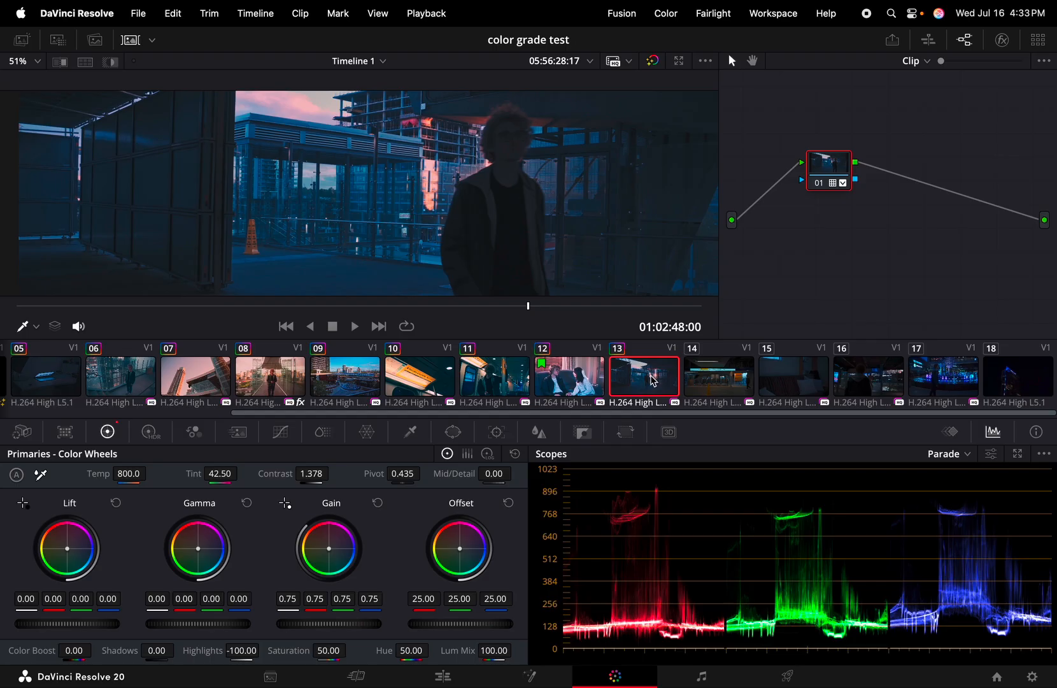
Select station clip 14 and paste the previous clip's warm grade onto it
left_click(712, 388)
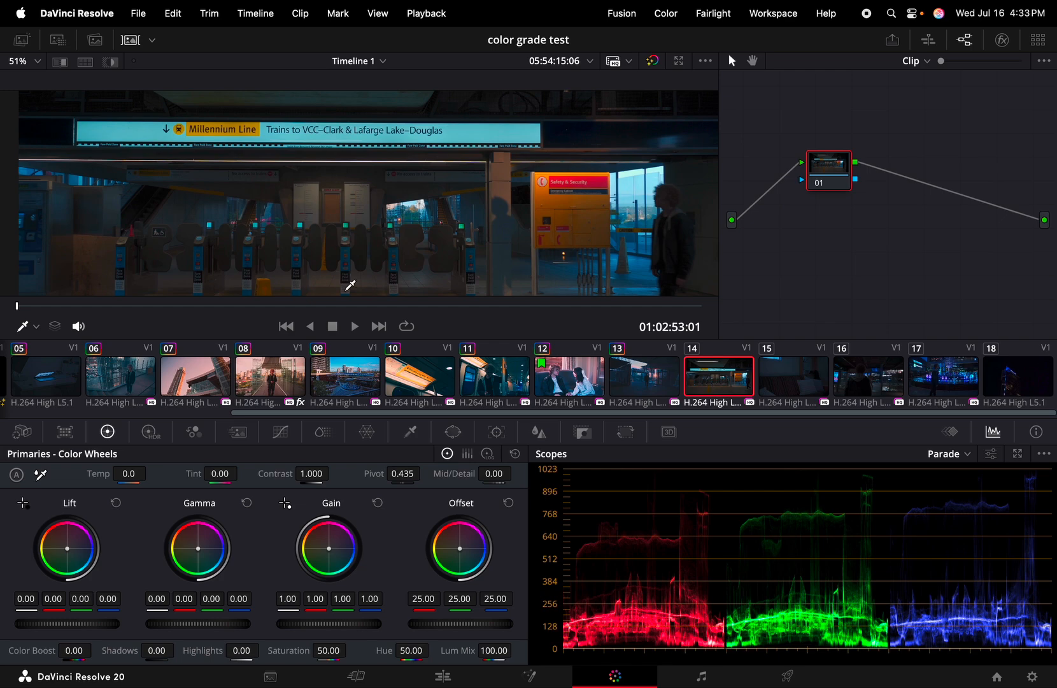
key("super+v")
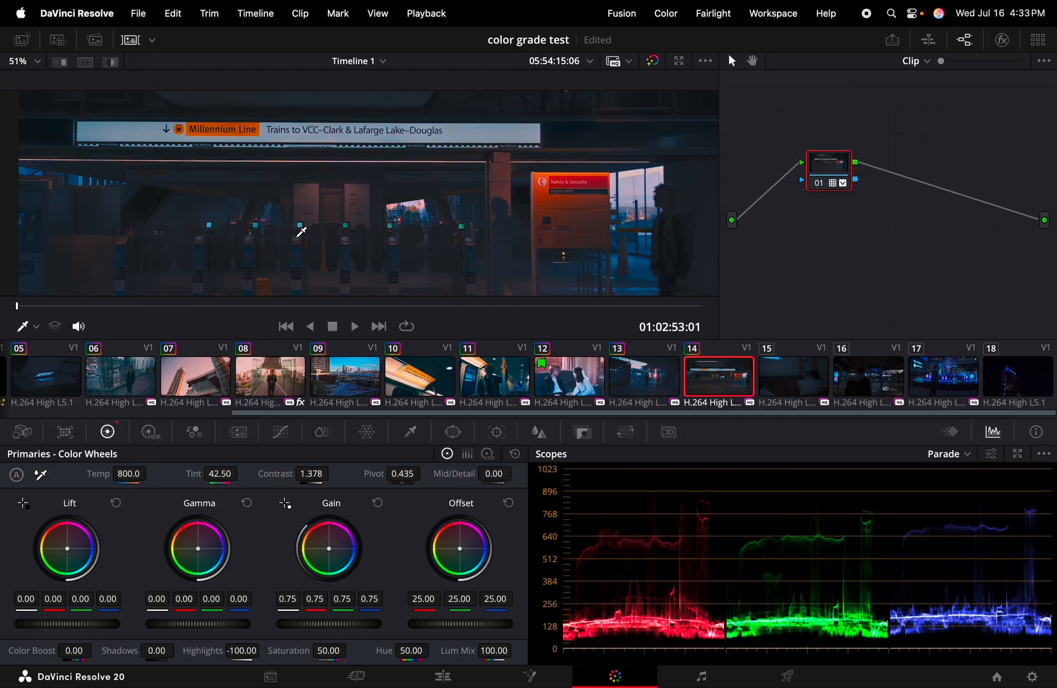
left_click(130, 40)
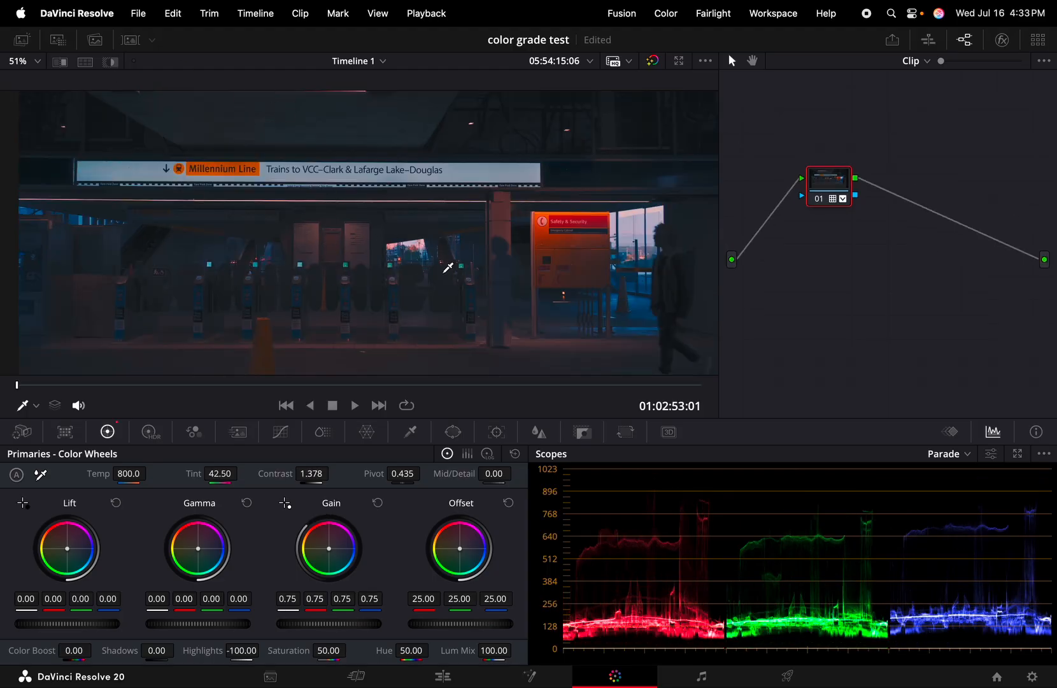
Reset the station clip's Highlights to 0.00
left_click(242, 650)
key("BackSpace")
type("000000")
key("Return")
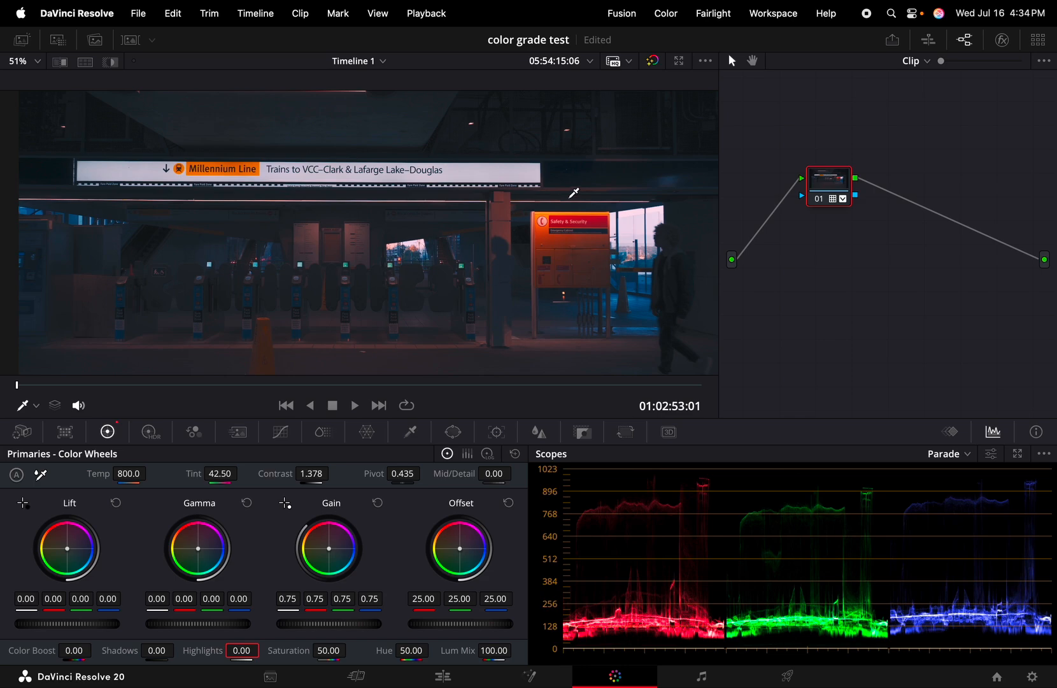
Compare the station clip with bypass, then set Contrast 1.448 and Shadows -39
left_click(653, 61)
left_click(653, 60)
left_click(653, 60)
left_click(653, 61)
left_click_drag(311, 473, 333, 473)
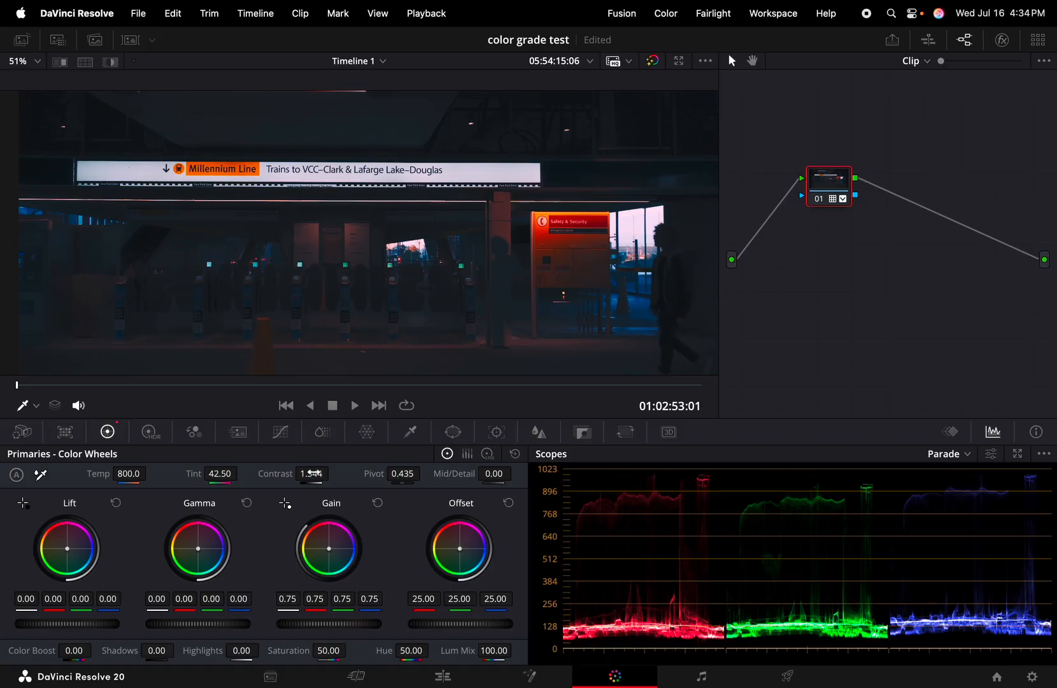
left_click_drag(332, 478, 319, 478)
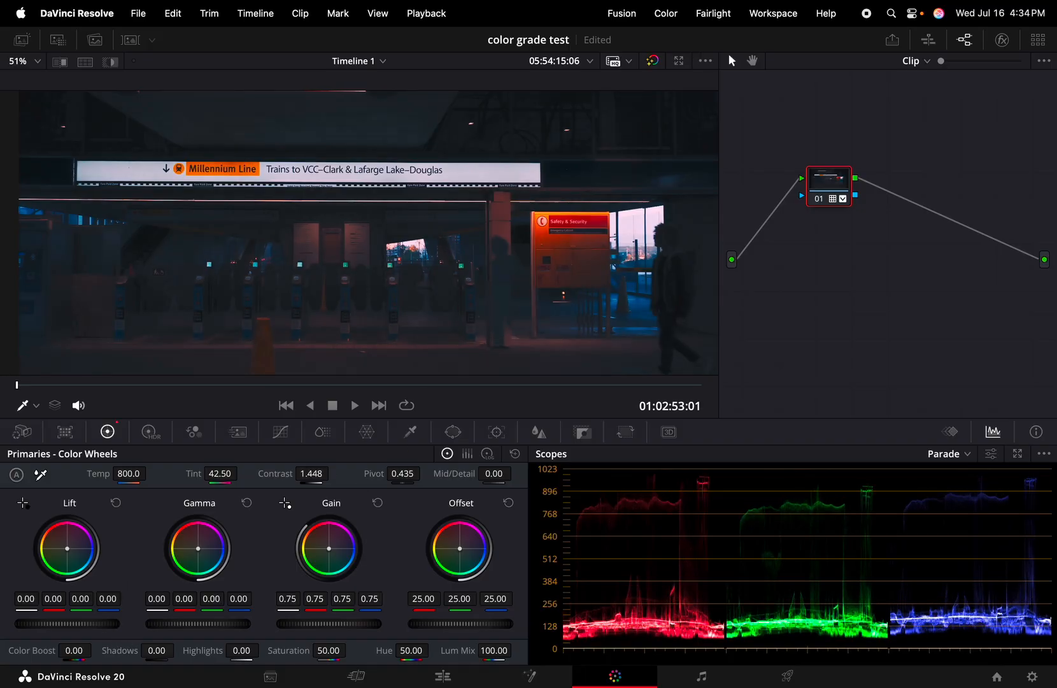
mouse_move(156, 651)
left_mouse_down()
mouse_move(178, 651)
mouse_move(156, 650)
left_mouse_up()
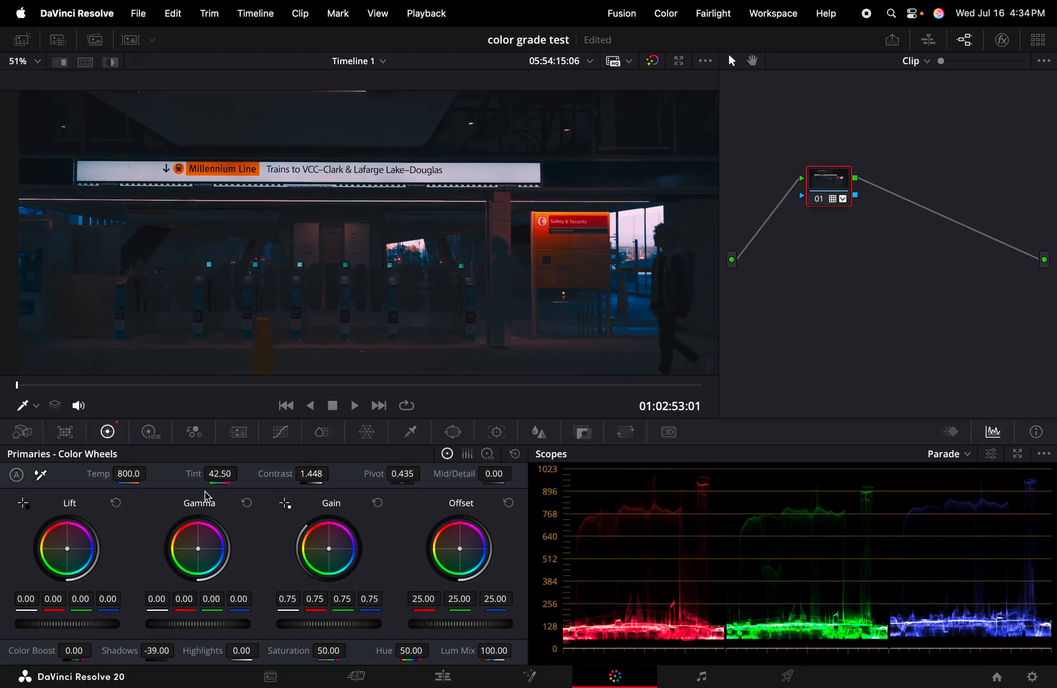
Cool the Lift, warm Gain to 0.84/0.73/0.68, review full screen, then select mall clip 16
left_click_drag(68, 549, 73, 549)
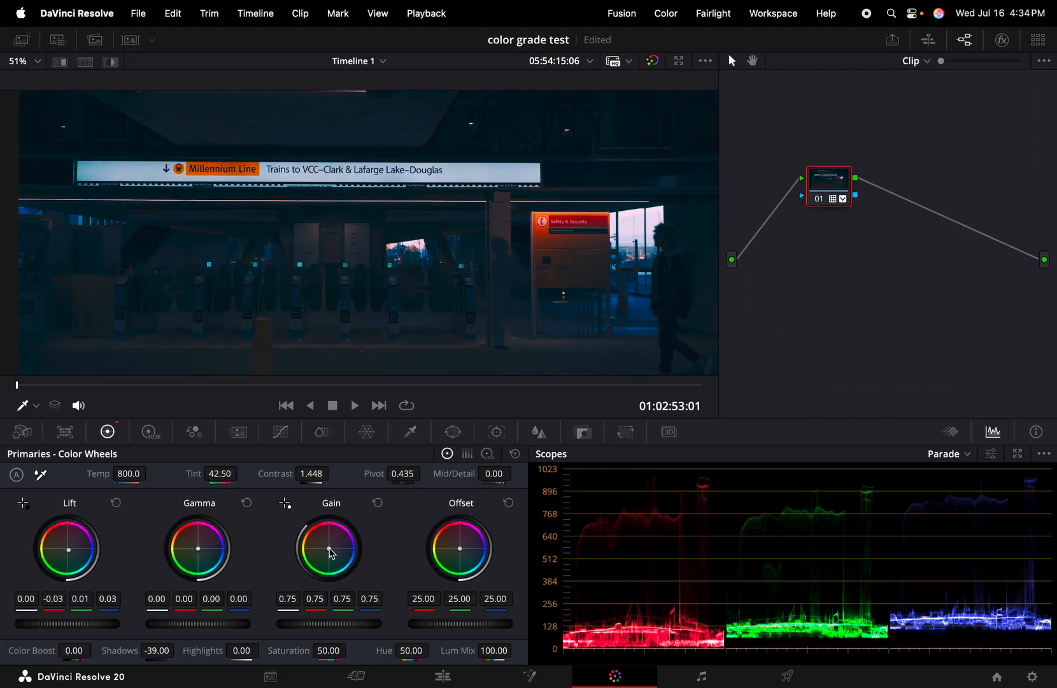
left_click_drag(329, 549, 327, 546)
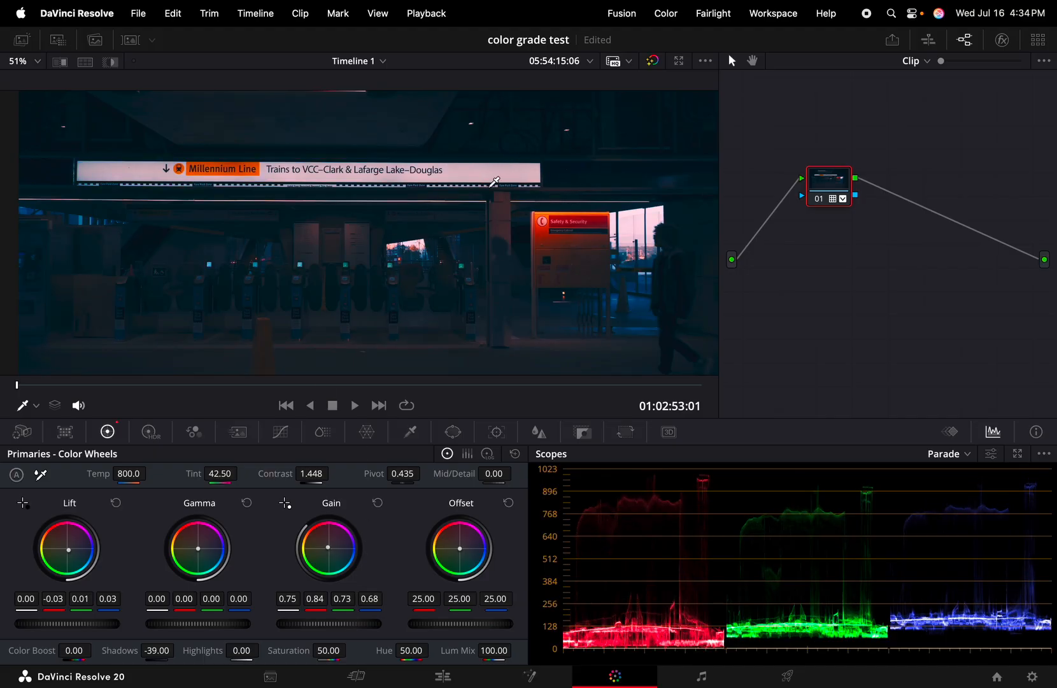
key("super+f")
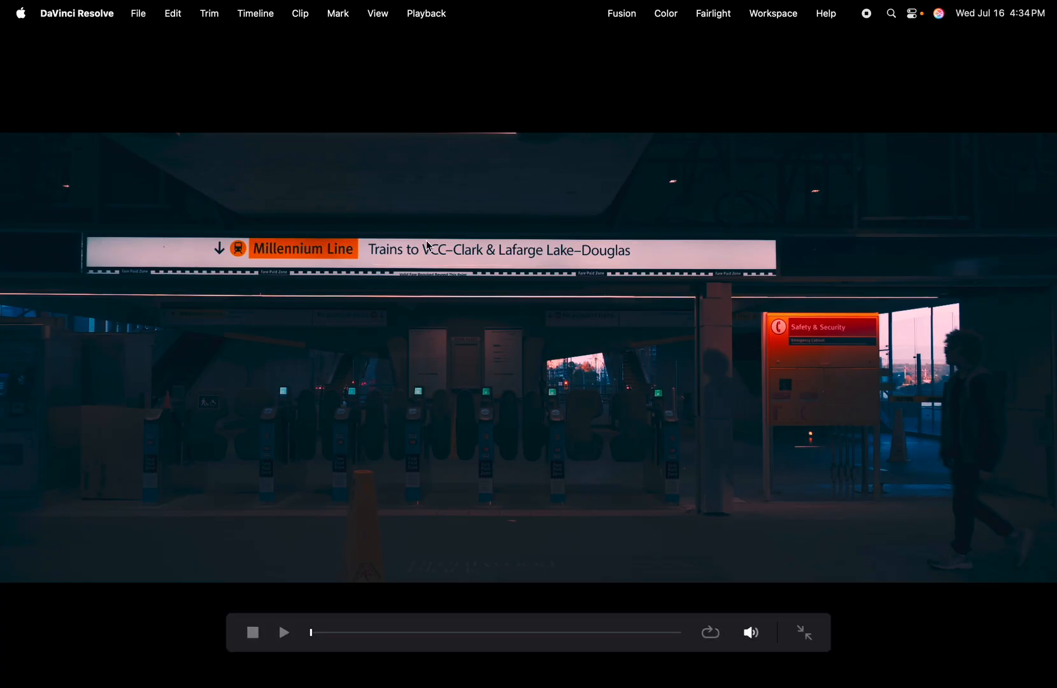
key("Escape")
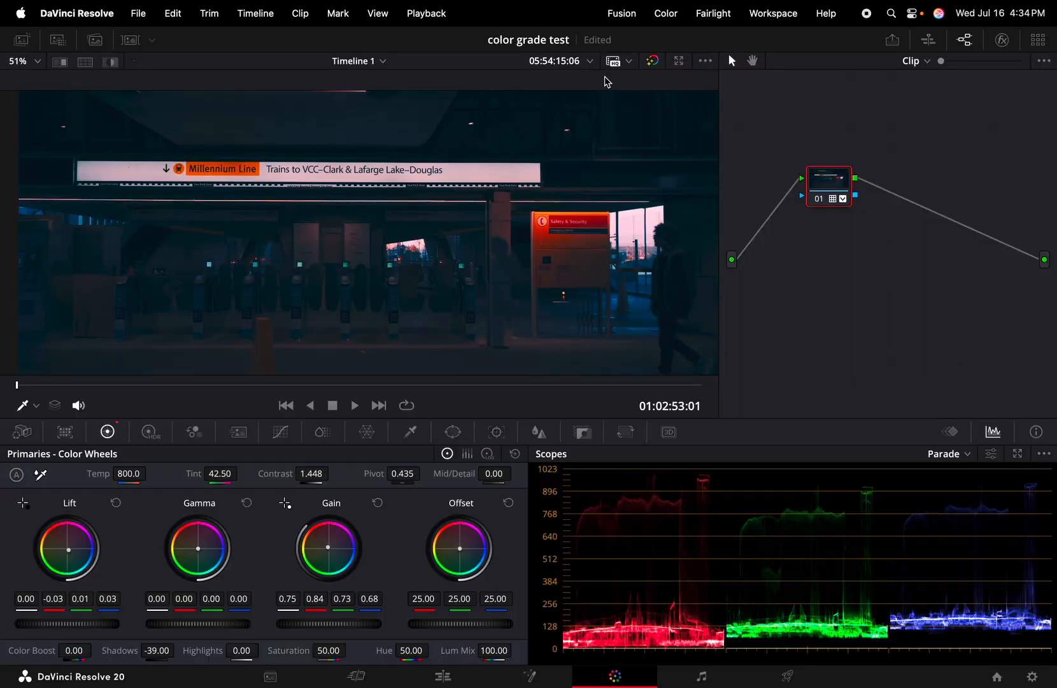
left_click(653, 61)
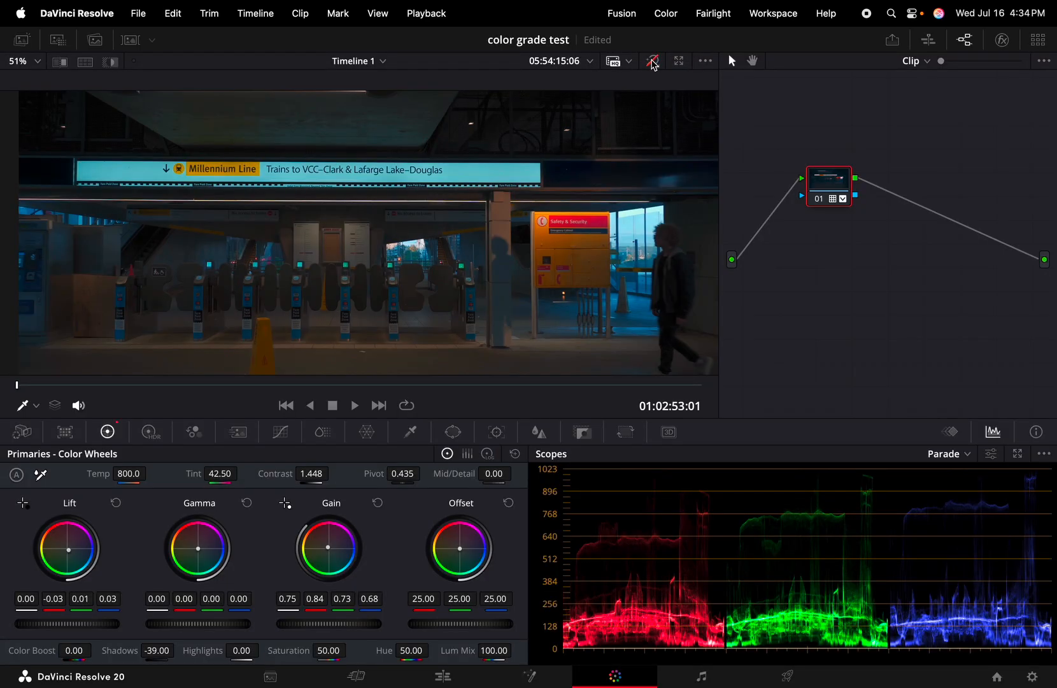
left_click(653, 61)
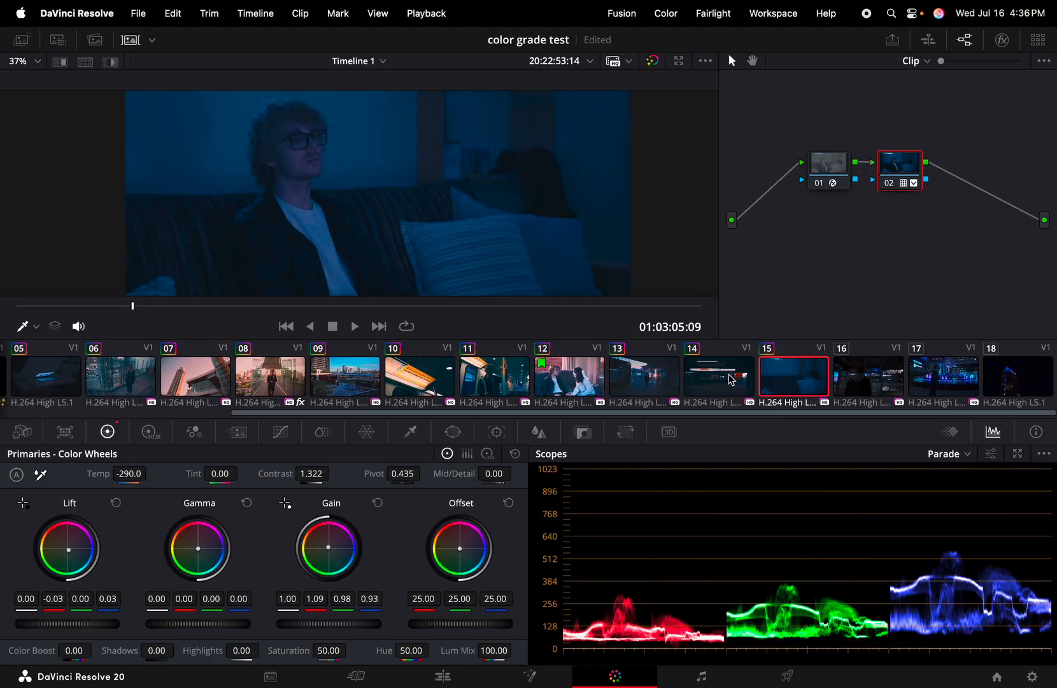
left_click(732, 379)
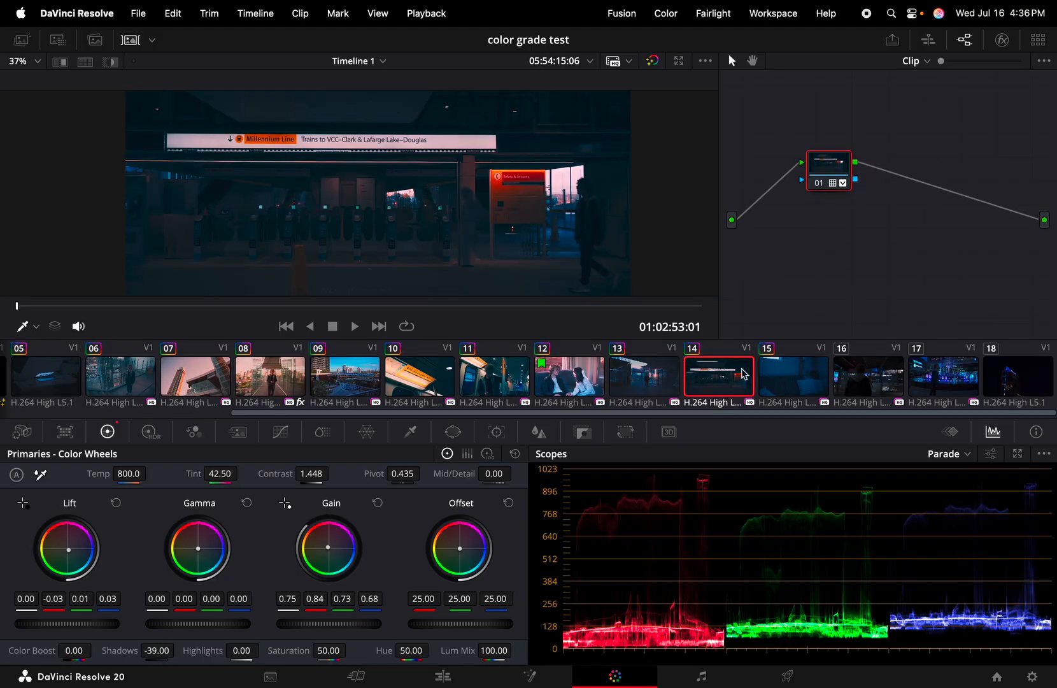
left_click(878, 384)
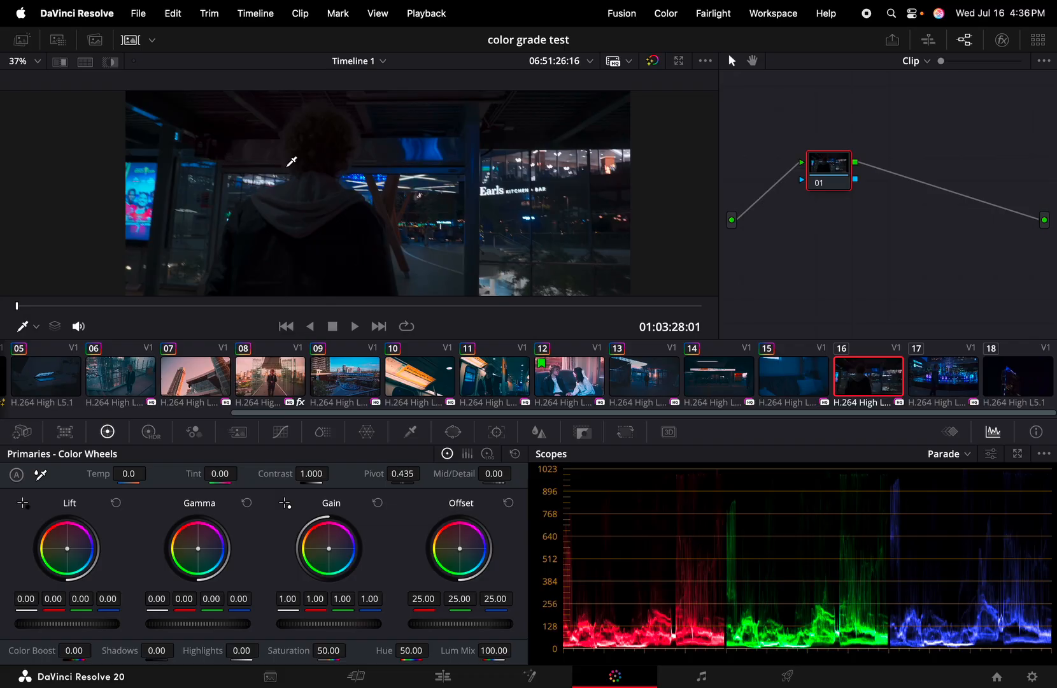
Copy the station clip's grade onto mall clip 16 and play it back
middle_click(618, 357)
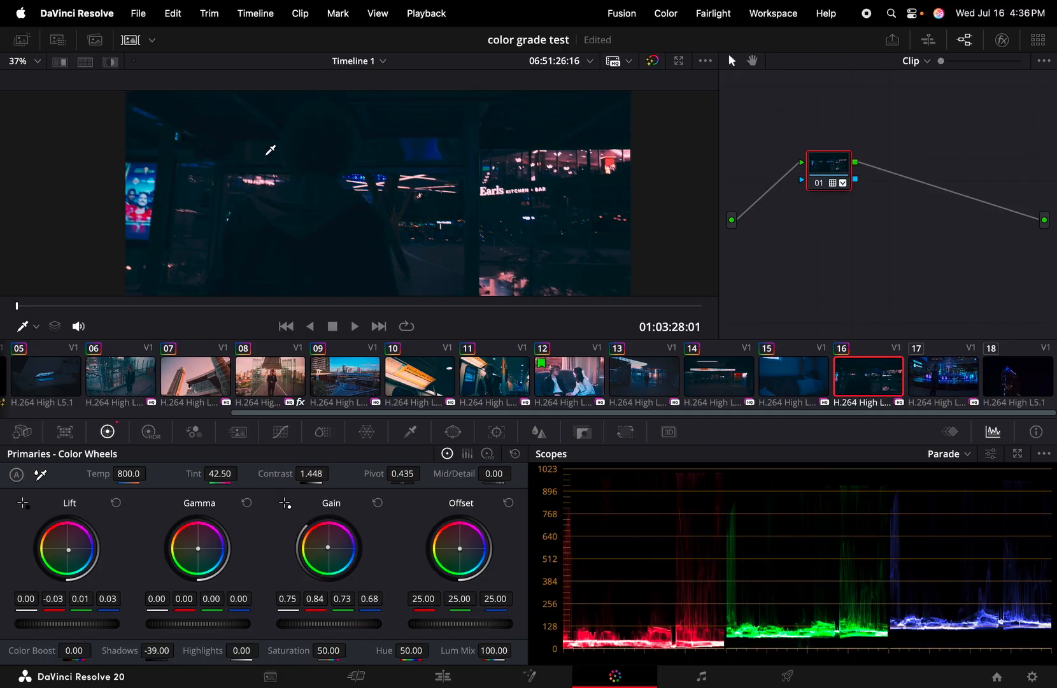
left_click(131, 41)
key("space")
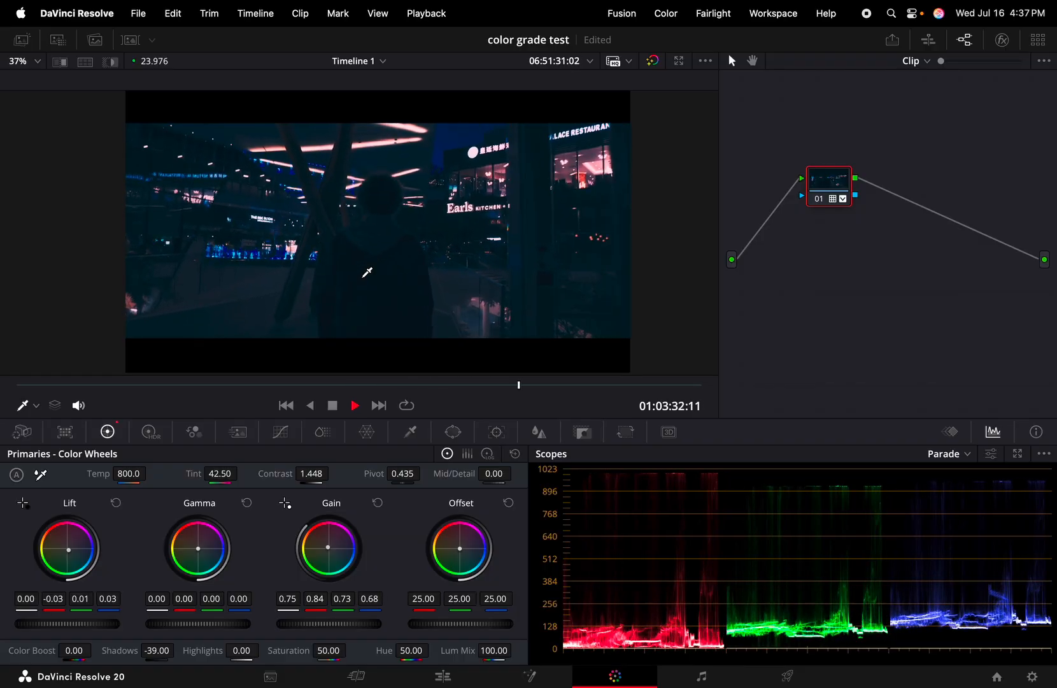
key("space")
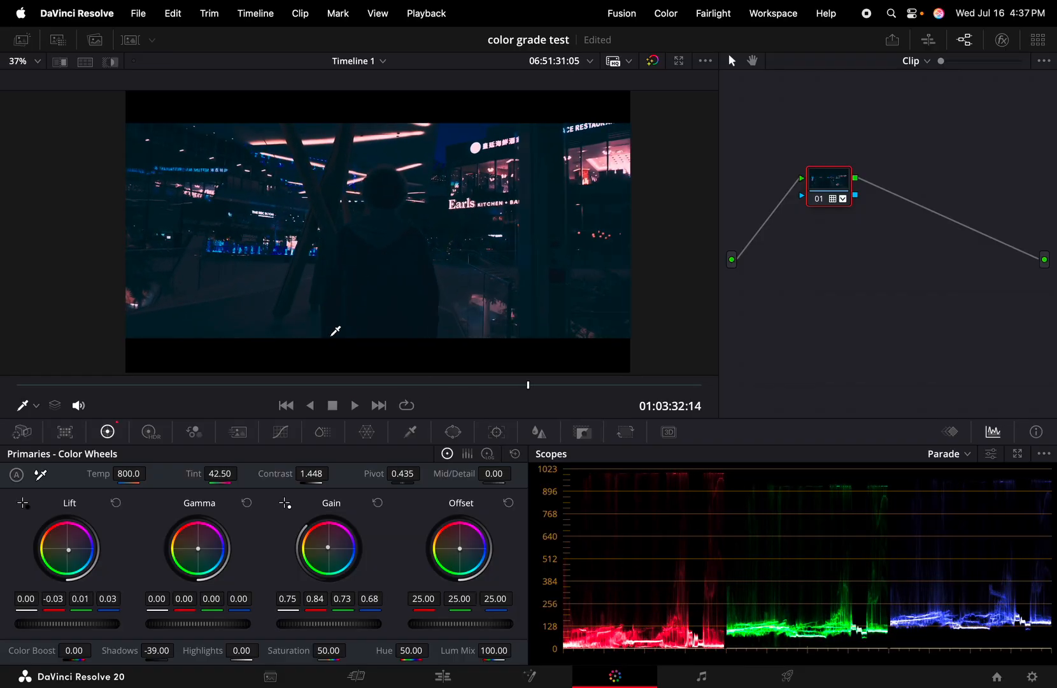
Reset the mall clip's Shadows to 0.00
left_click(160, 650)
key("BackSpace")
type("000000")
key("Return")
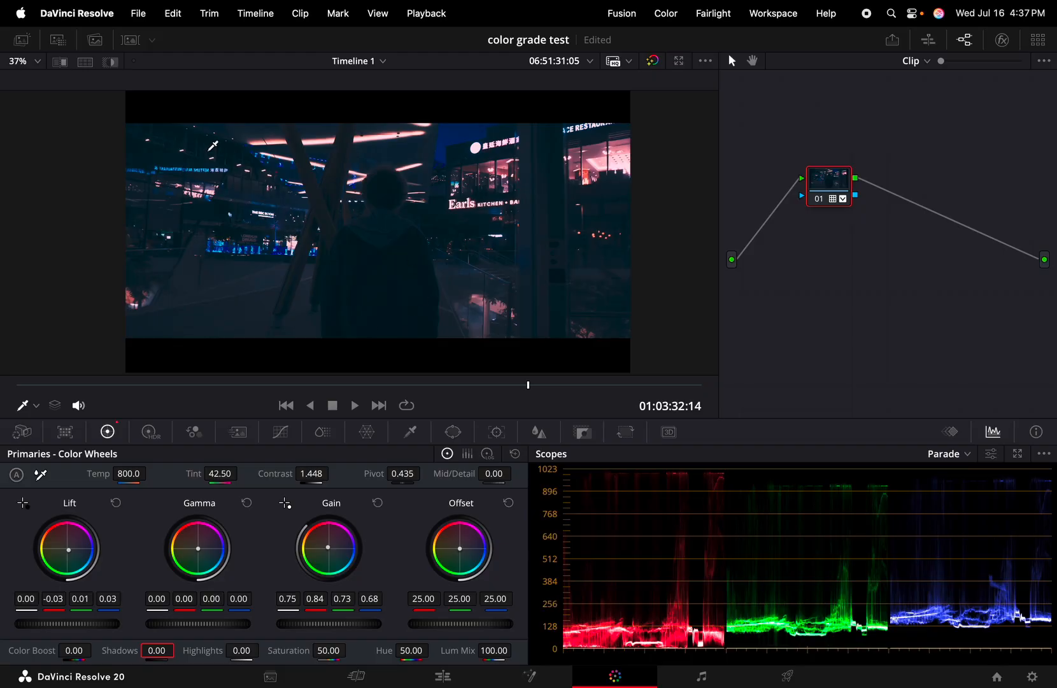
left_click(131, 40)
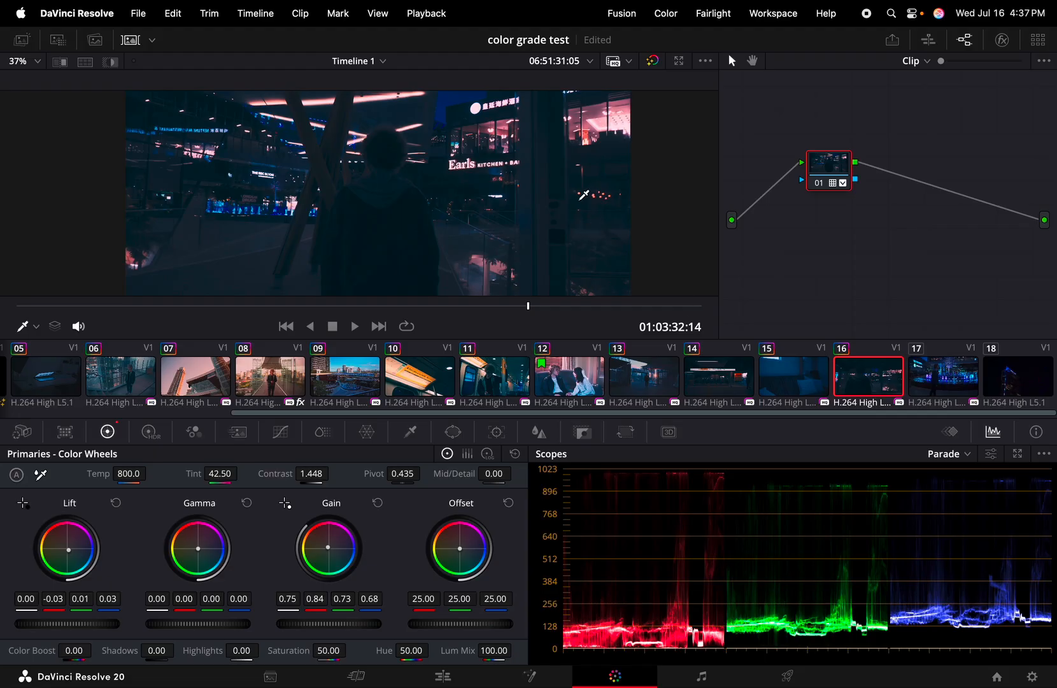
Compare the mall clip against bypass and play it in the full-screen viewer
left_click(130, 39)
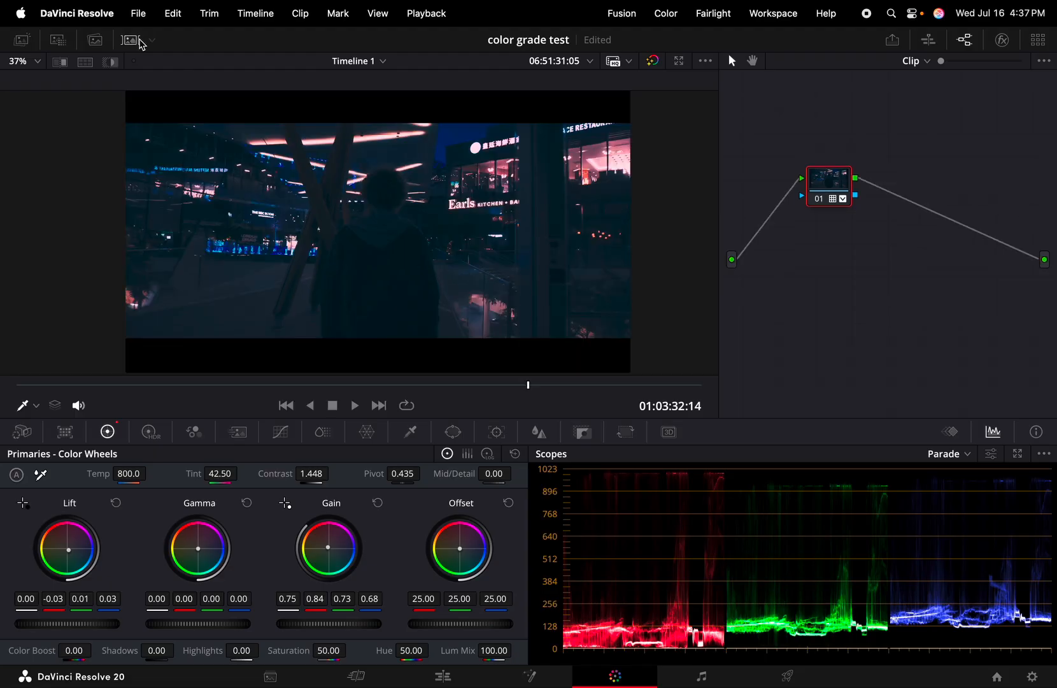
left_click(653, 62)
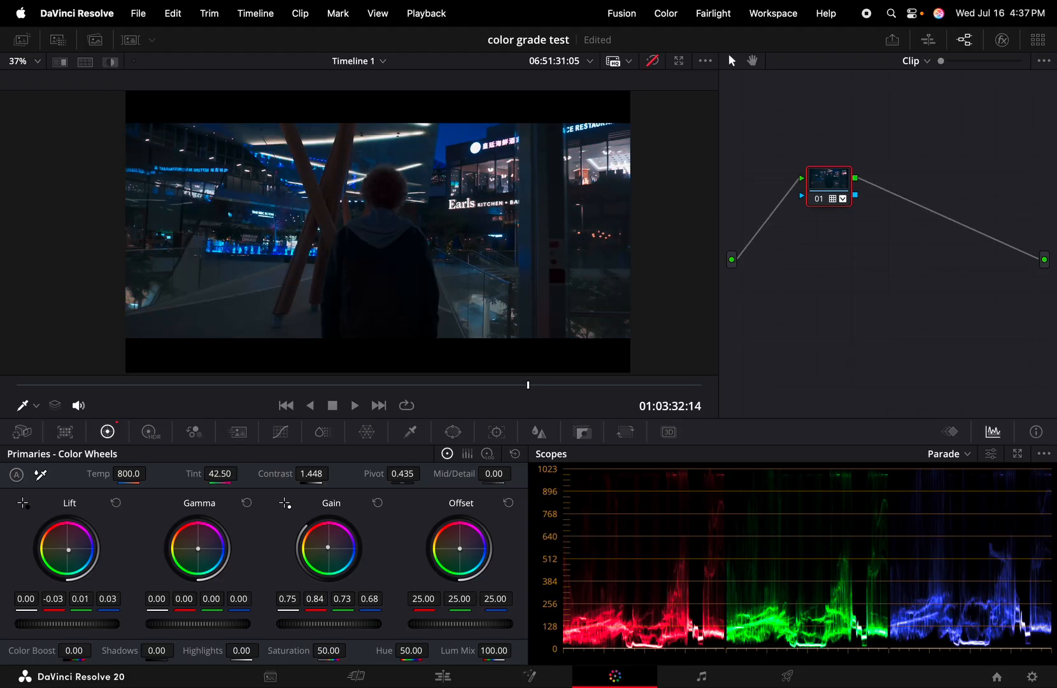
key("super+f")
key("space")
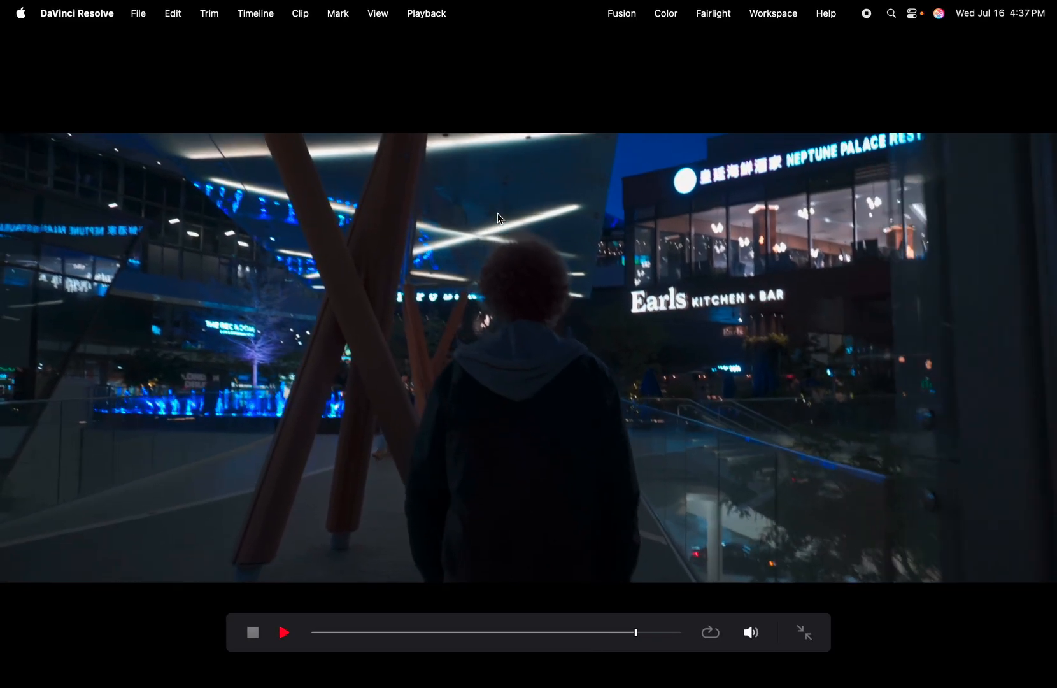
key("Escape")
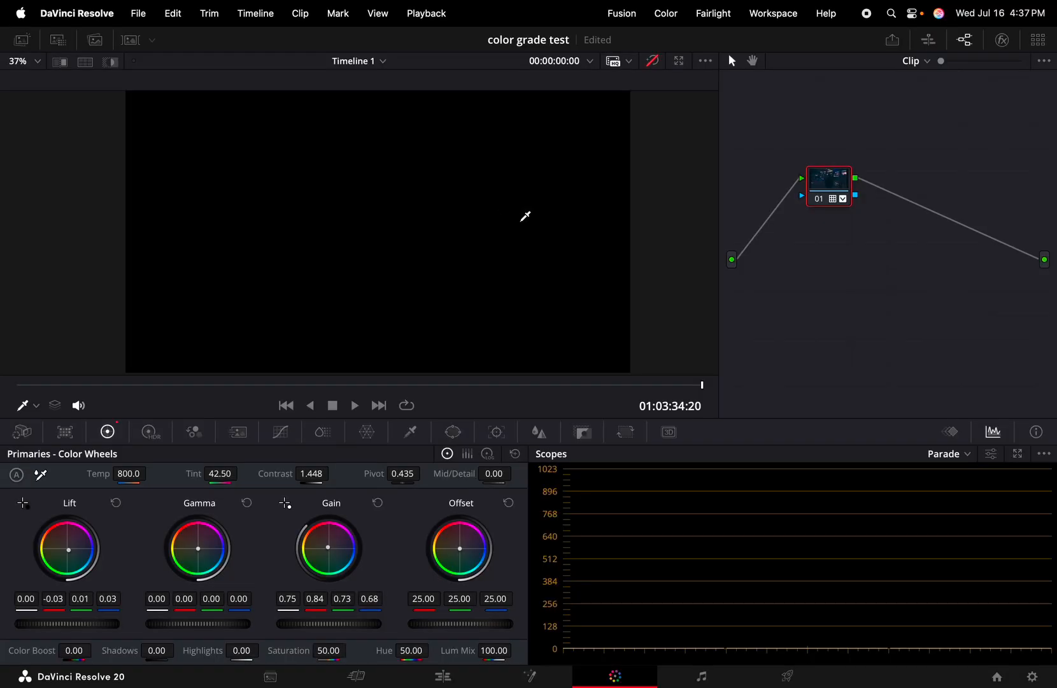
Park the playhead on the mall balcony clip at 01:03:28:01 and review it full screen
left_click(444, 676)
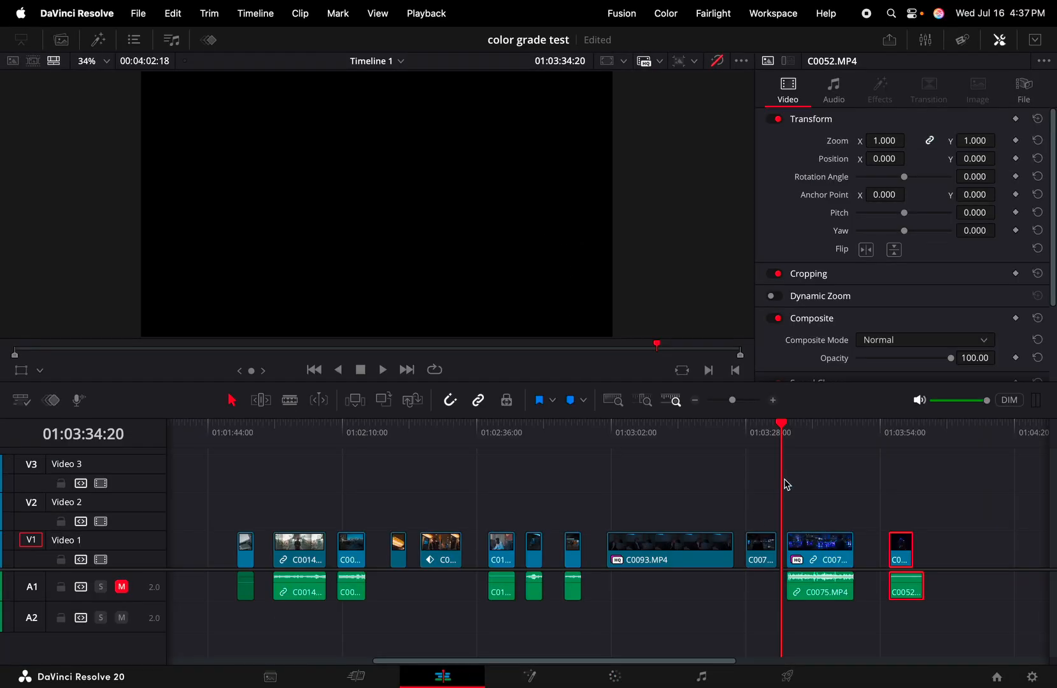
left_click(753, 437)
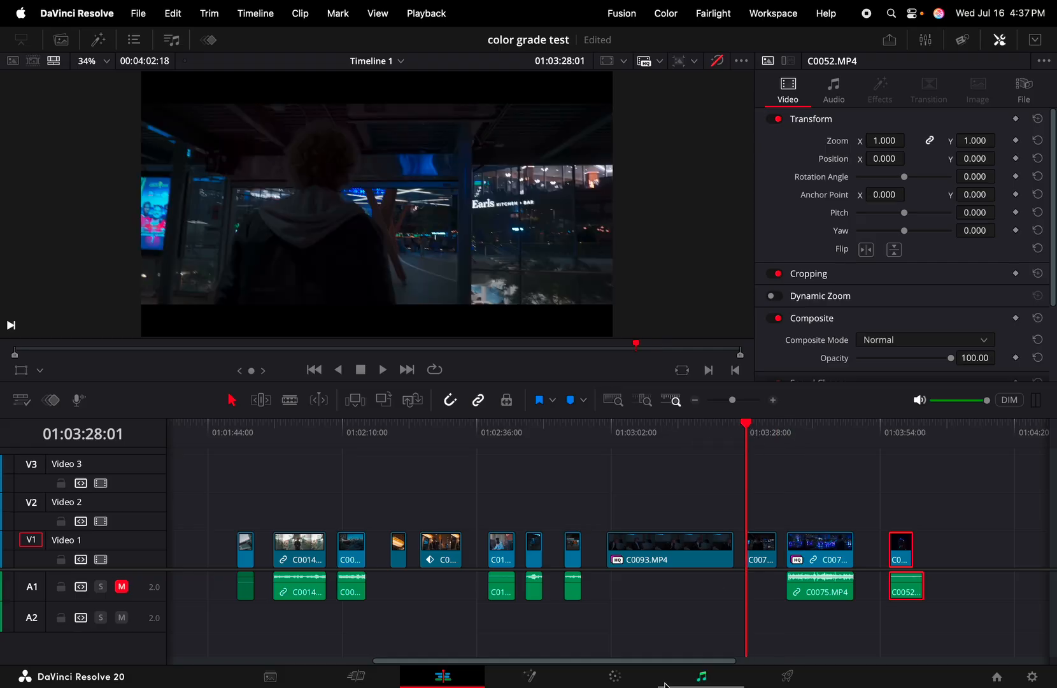
left_click(615, 676)
key("super+f")
key("space")
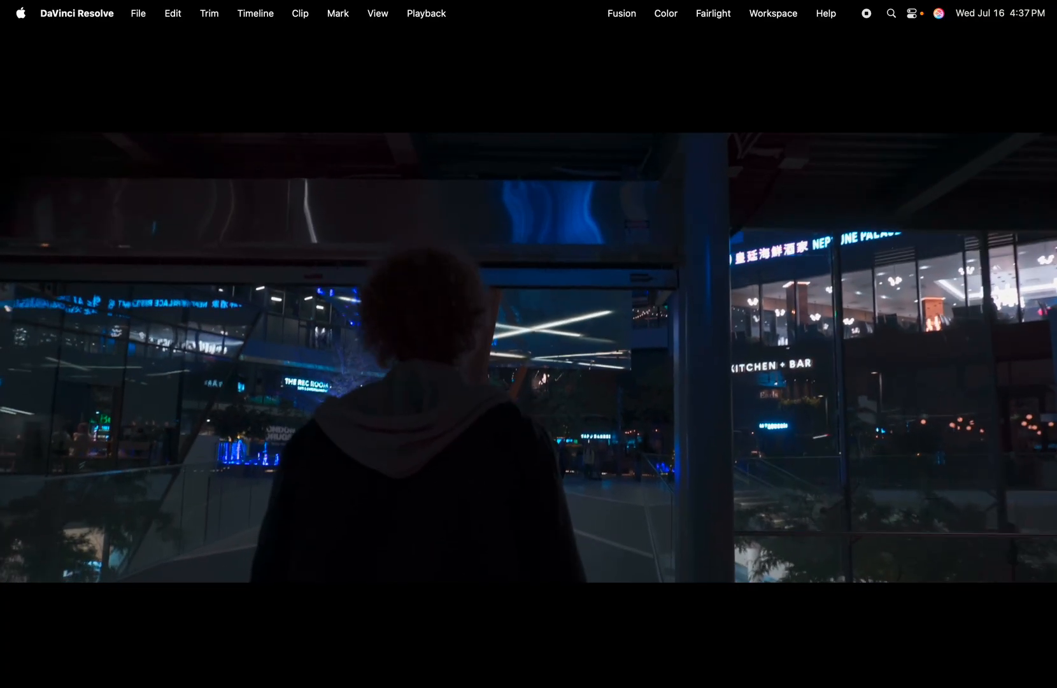
key("space")
key("super+f")
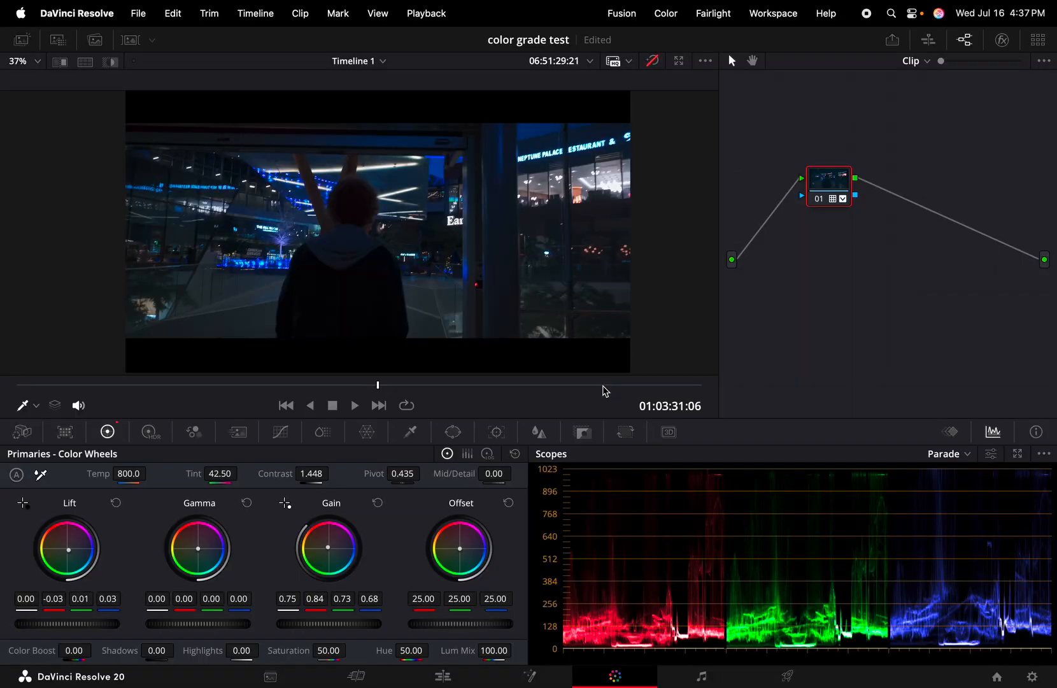
Re-enable the grade, return to 01:03:28:10, and test Shadows at 22.50 before restoring 0.00
left_click(643, 61)
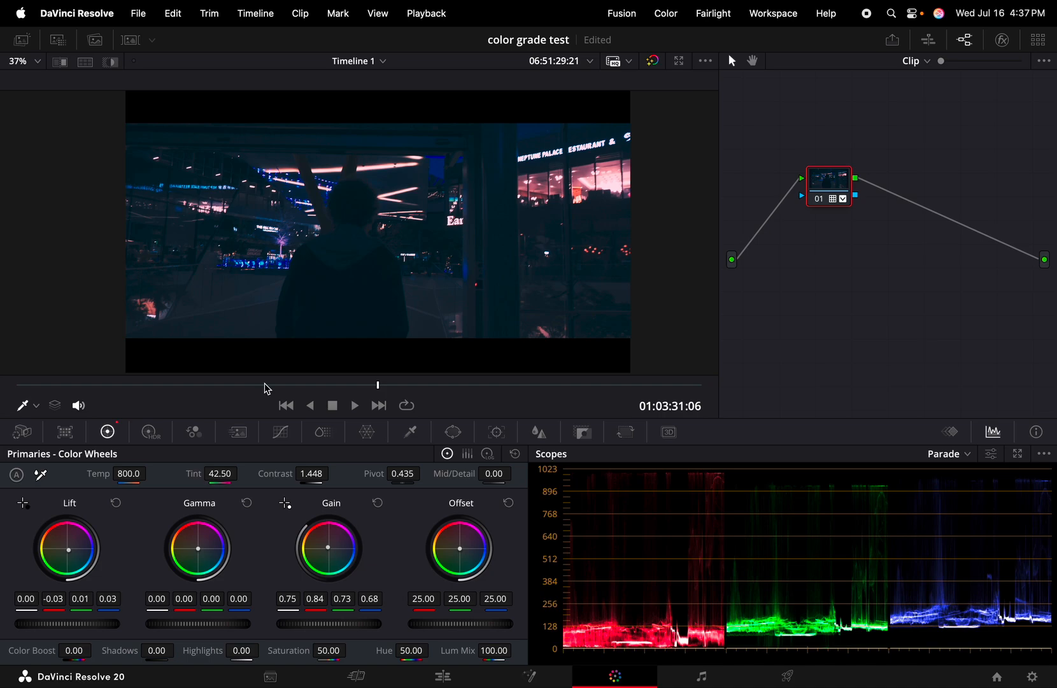
left_click_drag(267, 385, 60, 390)
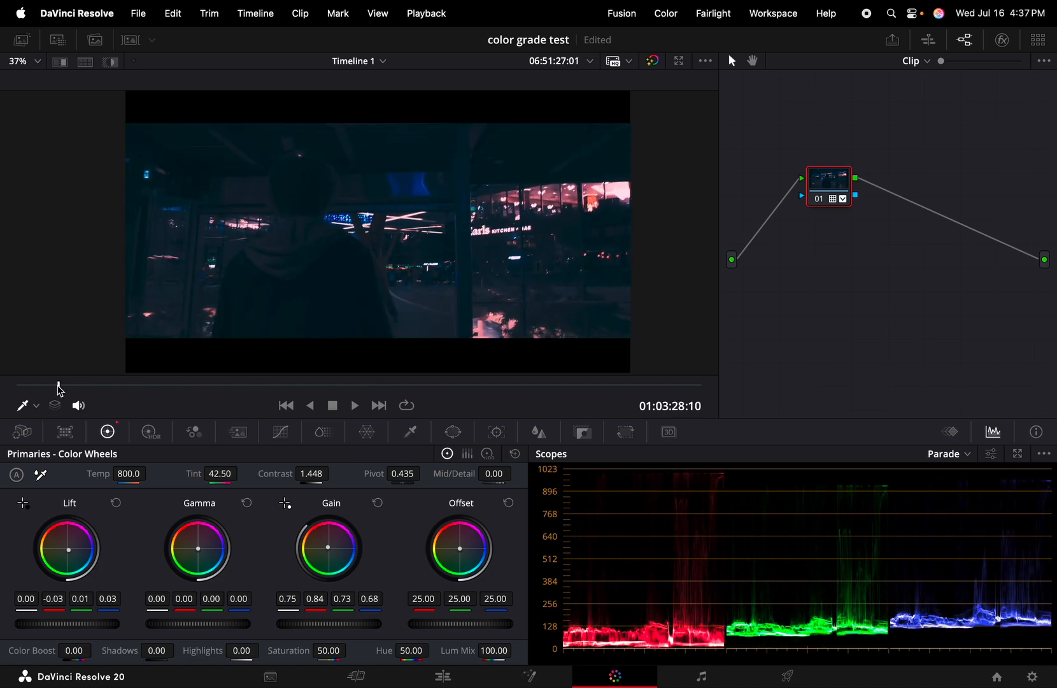
left_click_drag(152, 651, 178, 650)
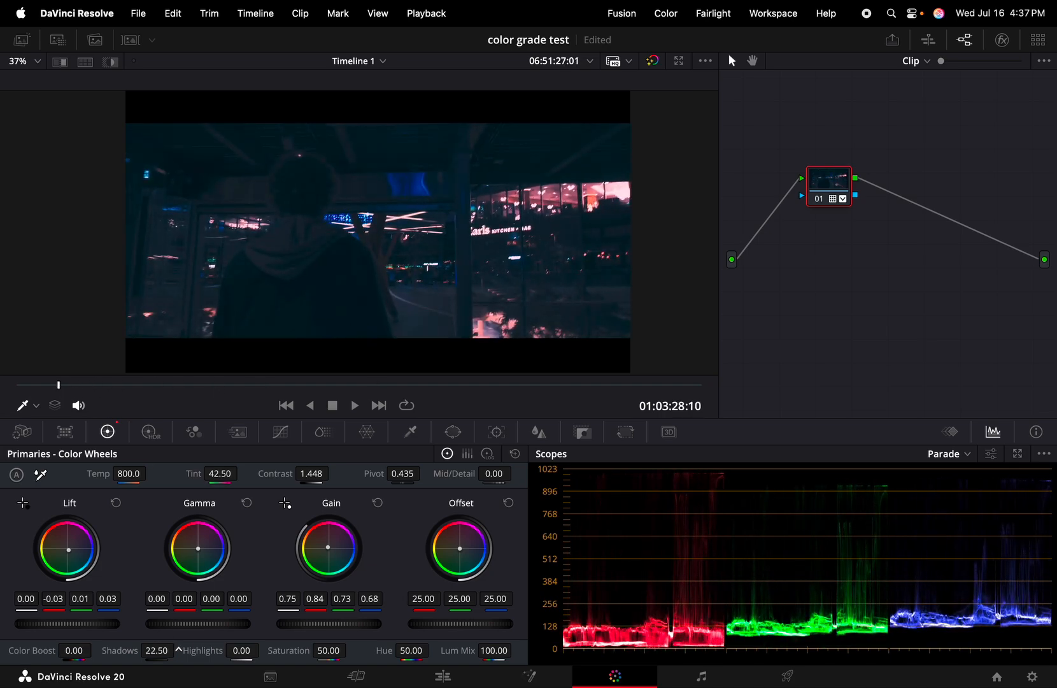
double_click(158, 651)
key("BackSpace")
type("000")
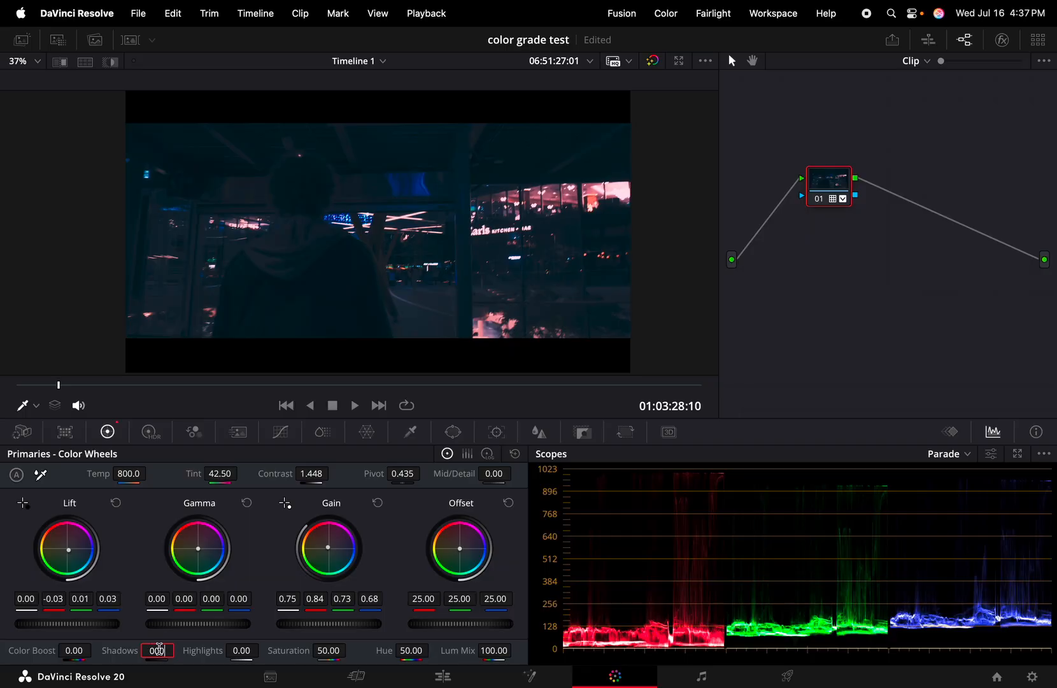
type("00")
key("Return")
Play the graded mall balcony clip full screen, then show the clip thumbnail strip
key("super+f")
key("space")
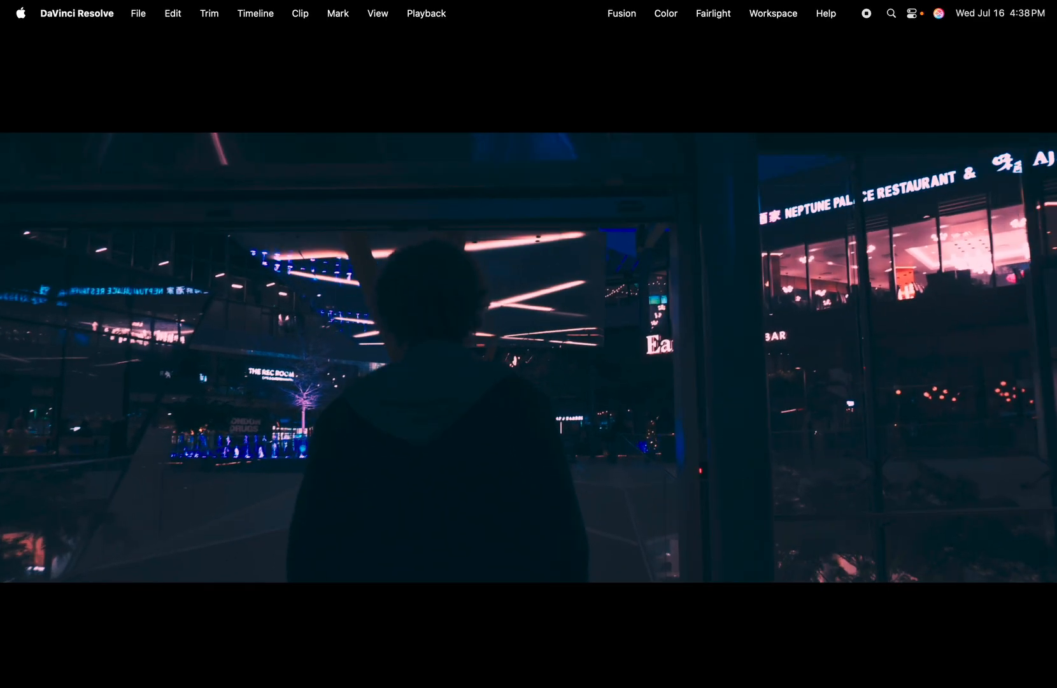
mouse_move(204, 660)
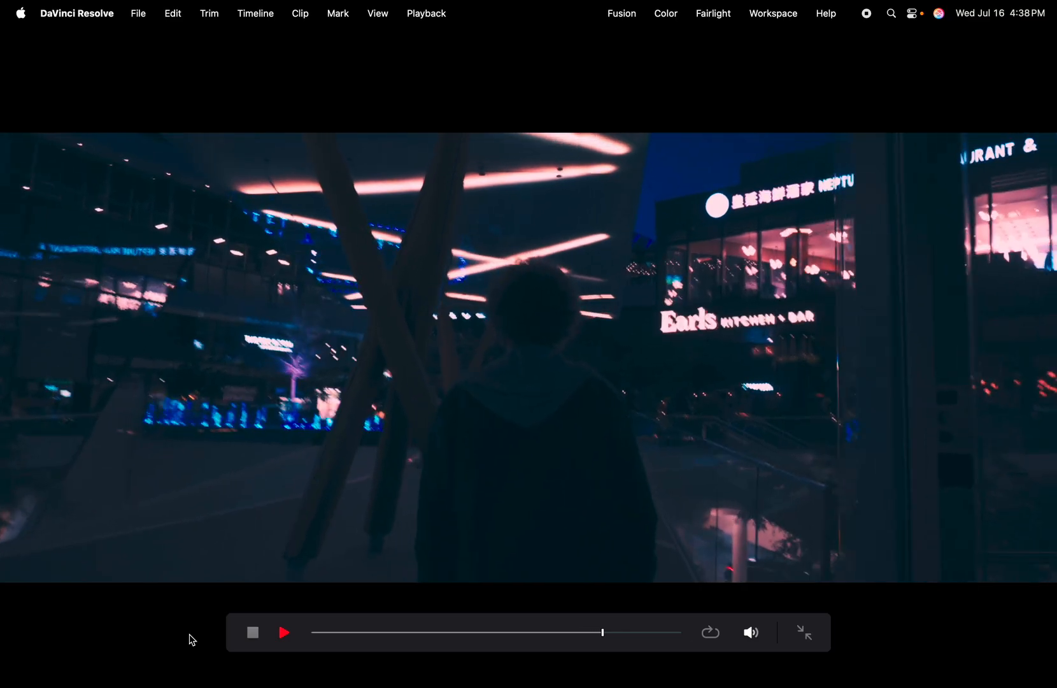
key("space")
key("super+f")
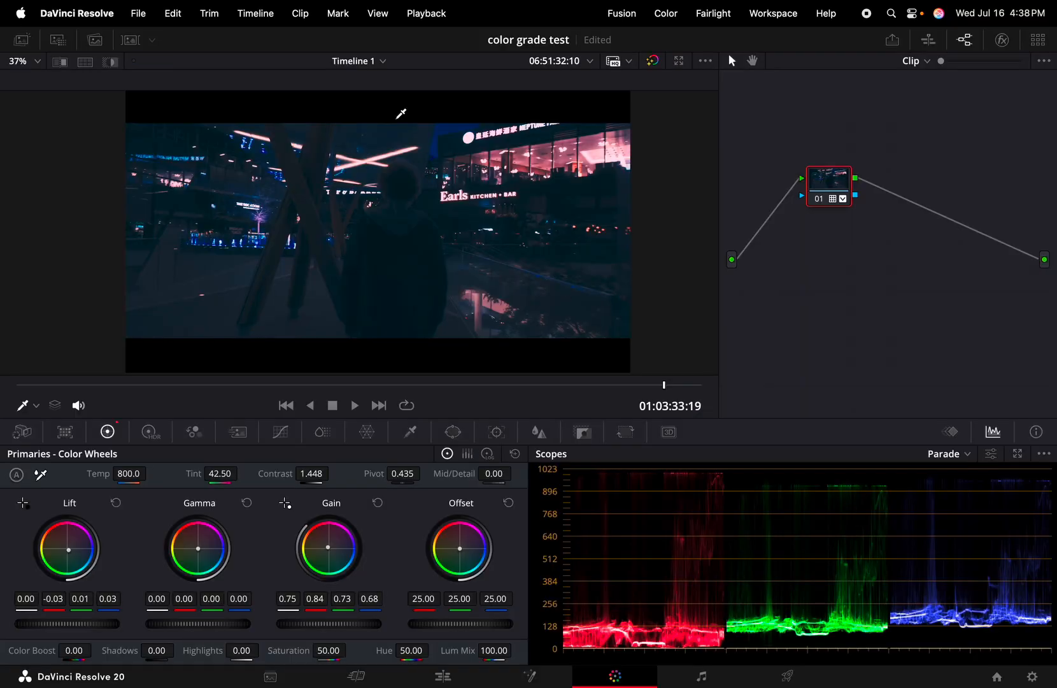
left_click(131, 40)
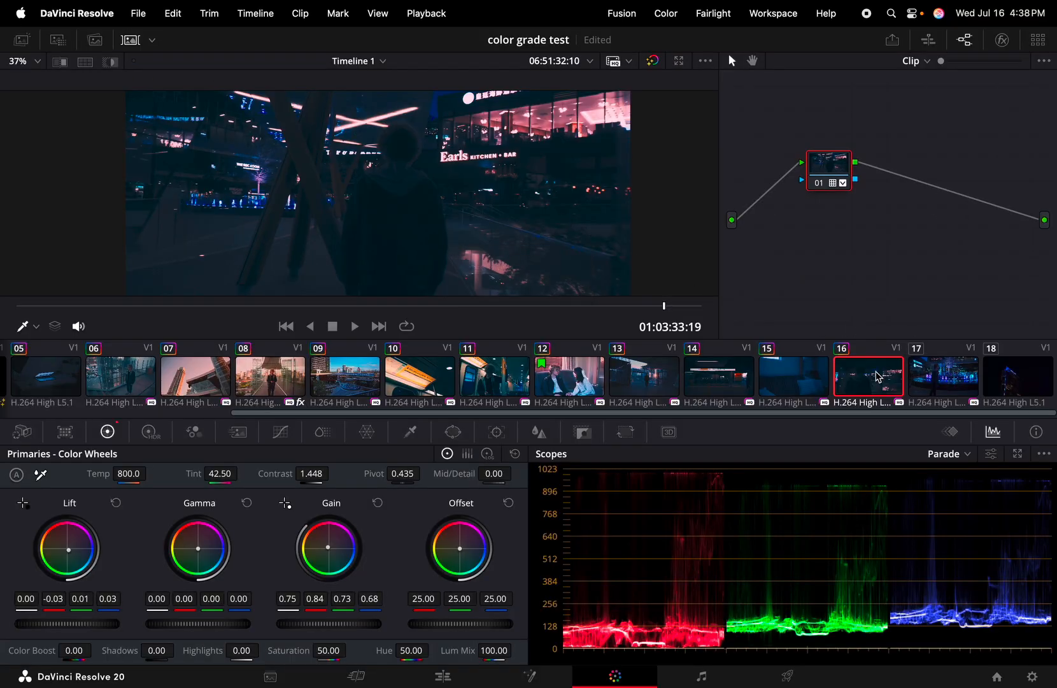
Select fountain clip 17, toggle its grade off and on, and preview it full screen
left_click(936, 382)
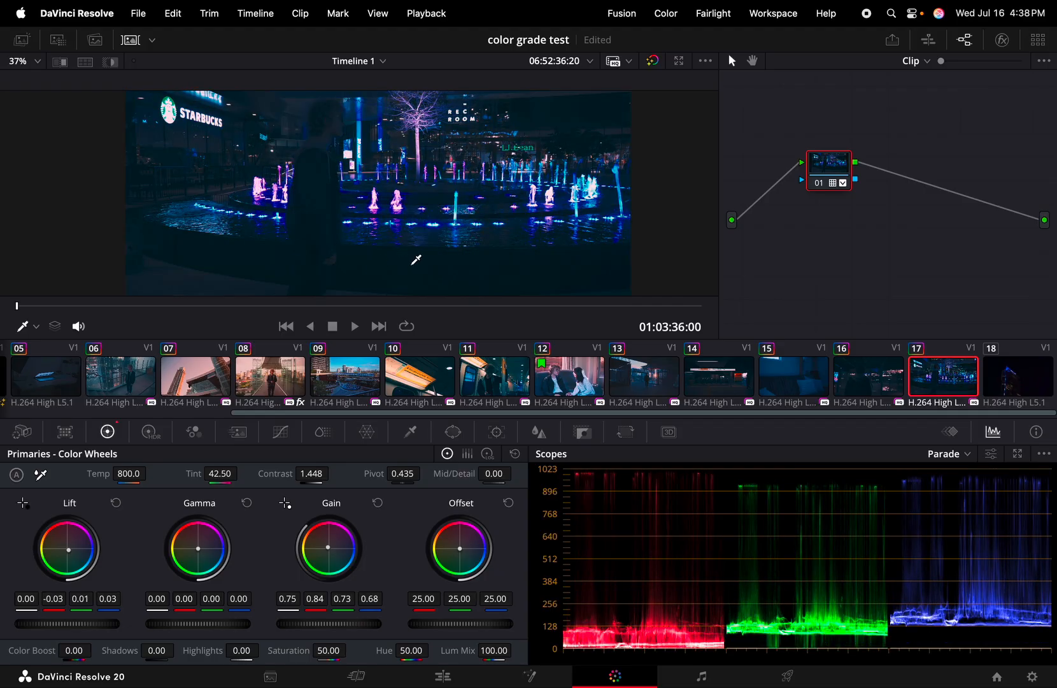
left_click(653, 61)
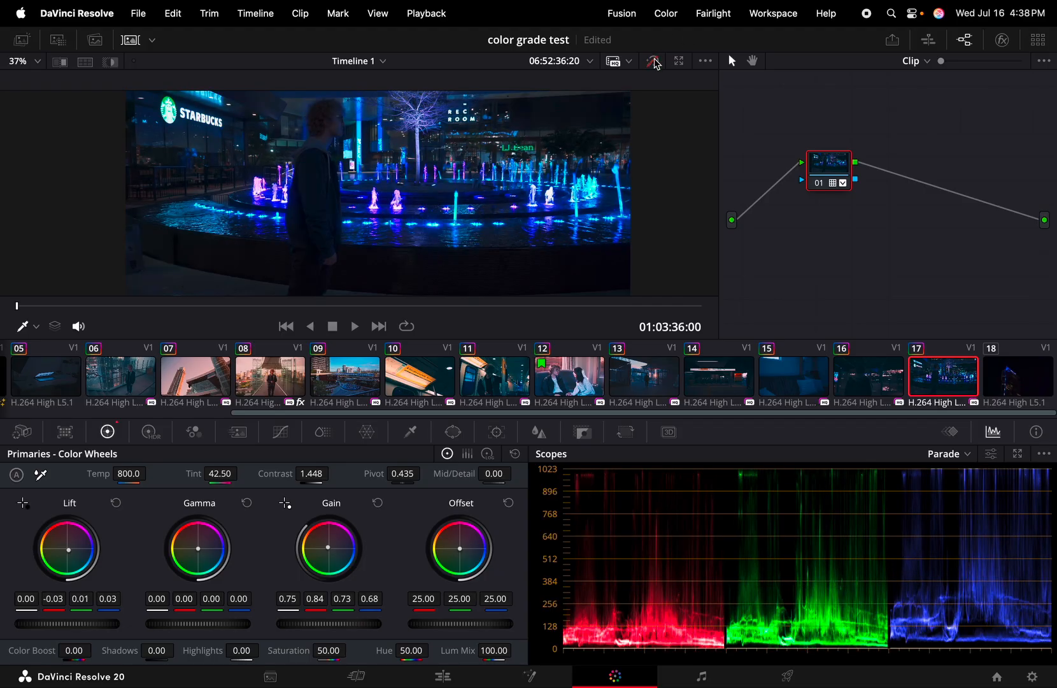
left_click(655, 62)
left_click(655, 62)
left_click(655, 62)
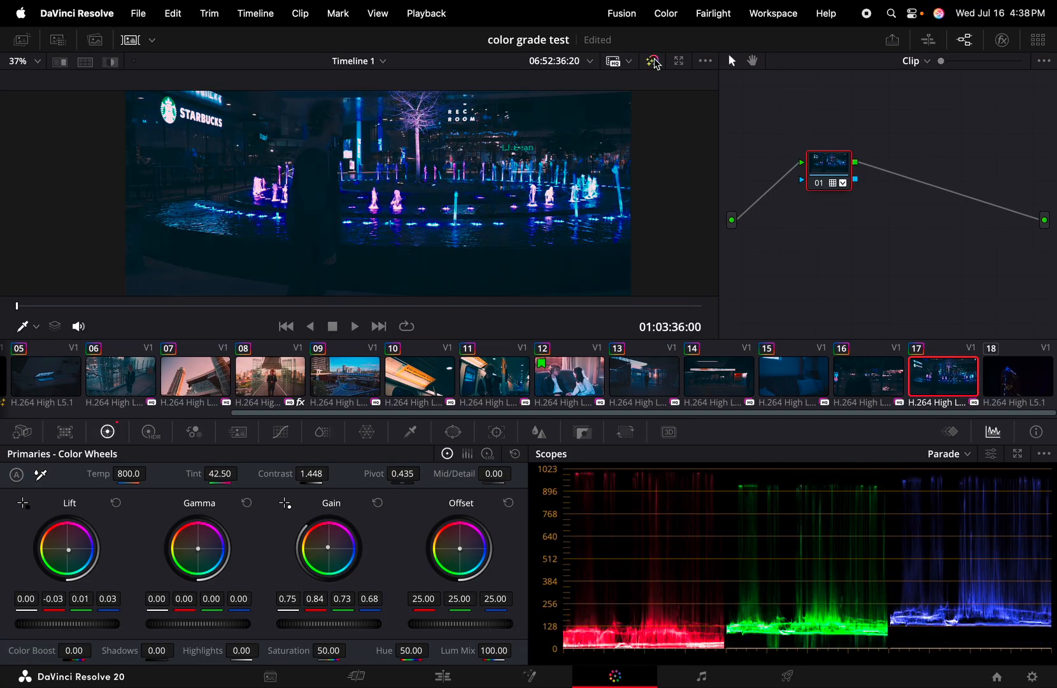
key("super+f")
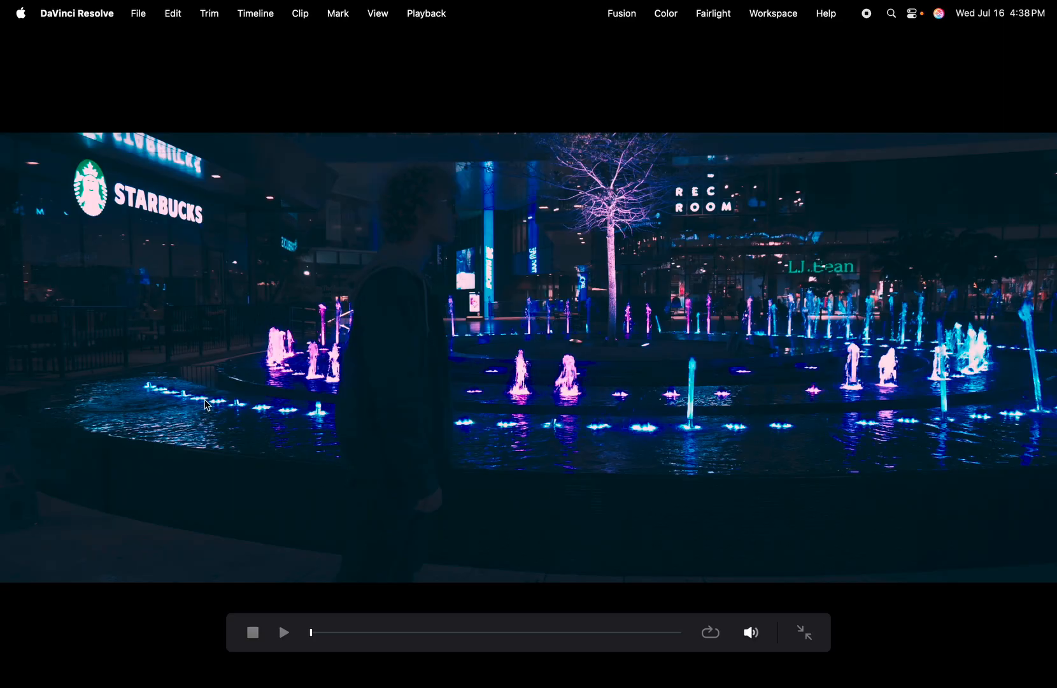
key("super+f")
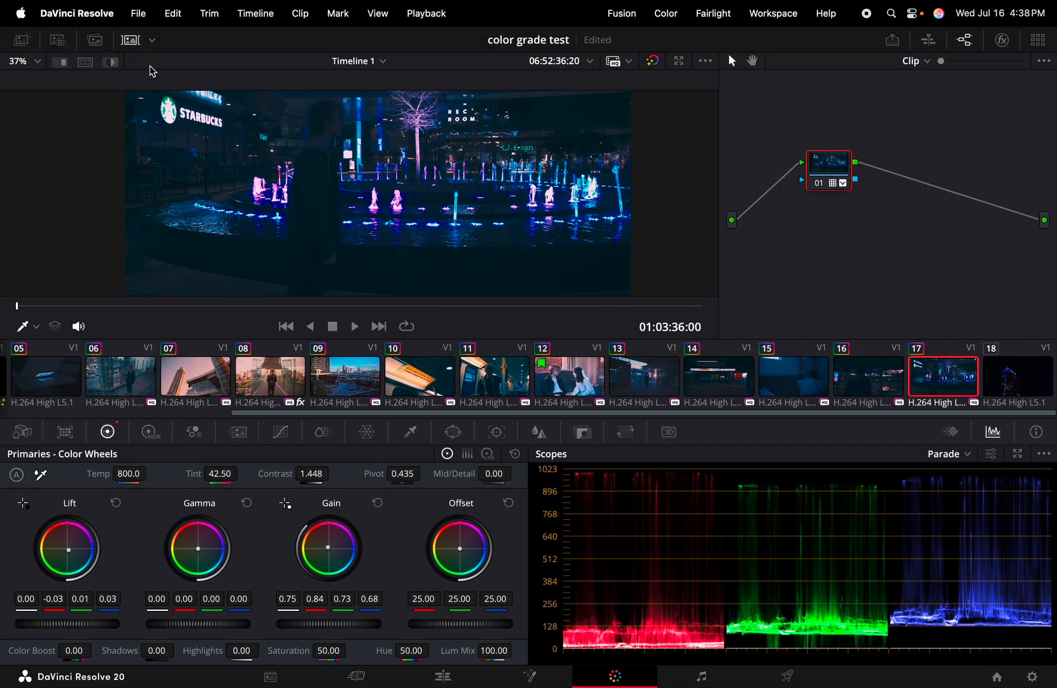
Hide the clip strip and compare the fountain grade with the ungraded image again
left_click(131, 40)
scroll(422, 293, "up", 5)
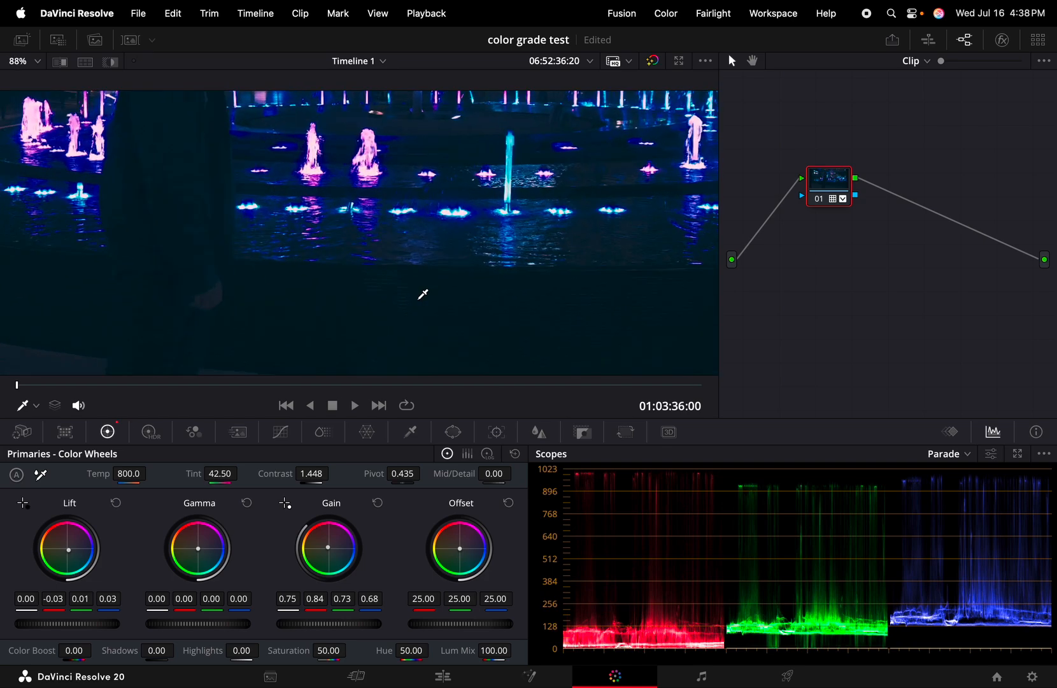
key("shift+d")
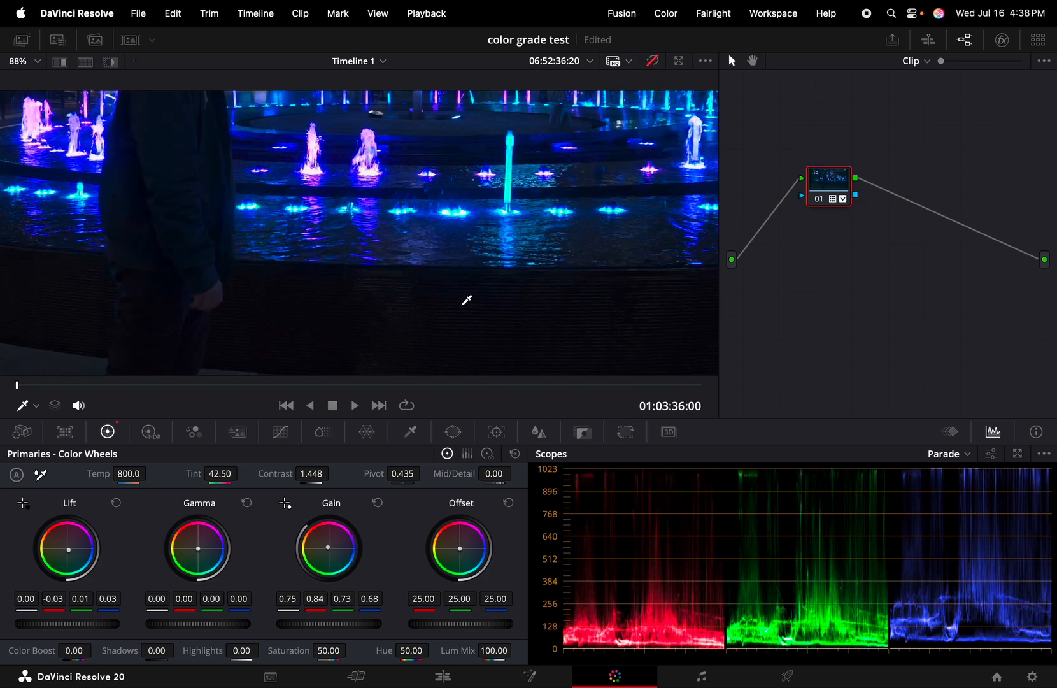
left_click(652, 60)
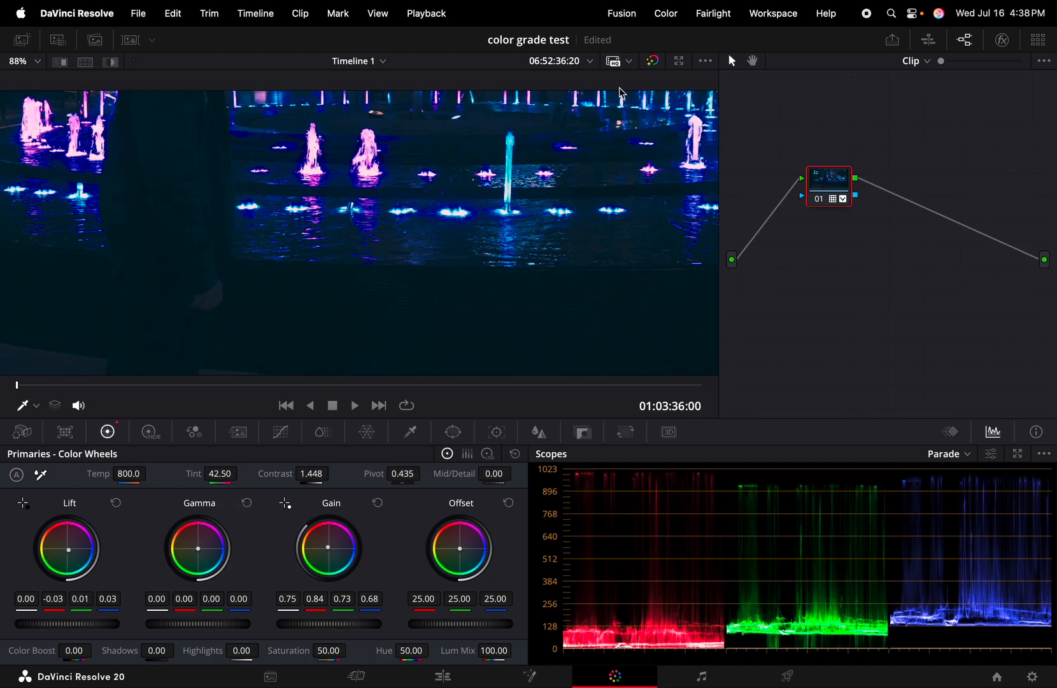
left_click(655, 62)
left_click(656, 61)
Test Shadows at 100.00 on the fountain clip, then undo back to 0.00
scroll(462, 296, "down", 5)
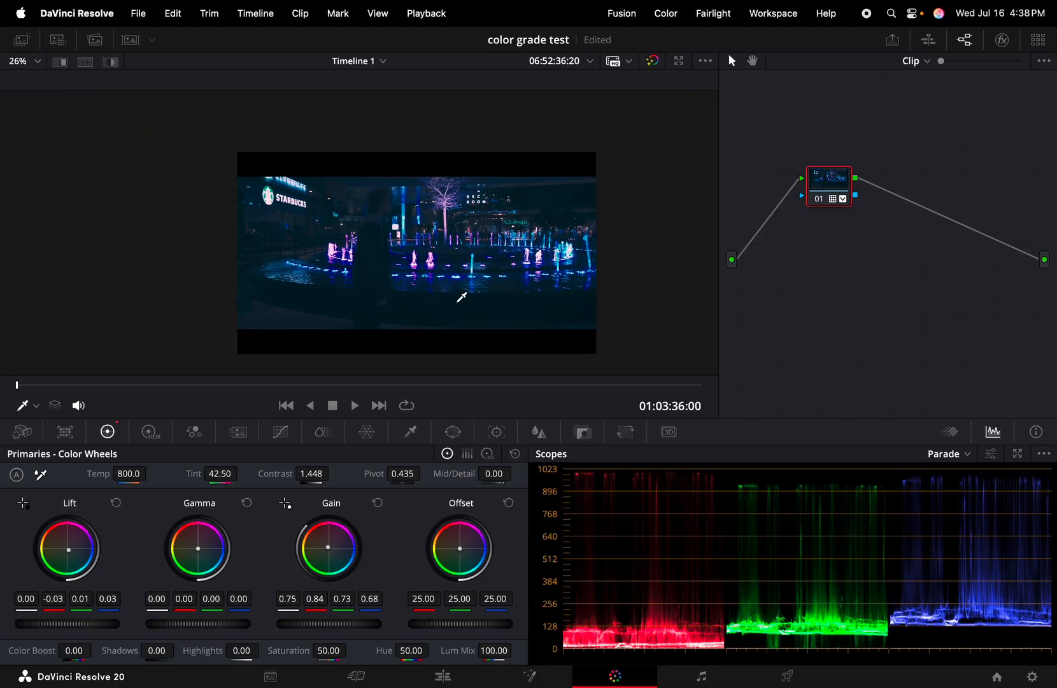
scroll(446, 185, "up", 2)
scroll(446, 184, "down", 3)
scroll(446, 185, "up", 2)
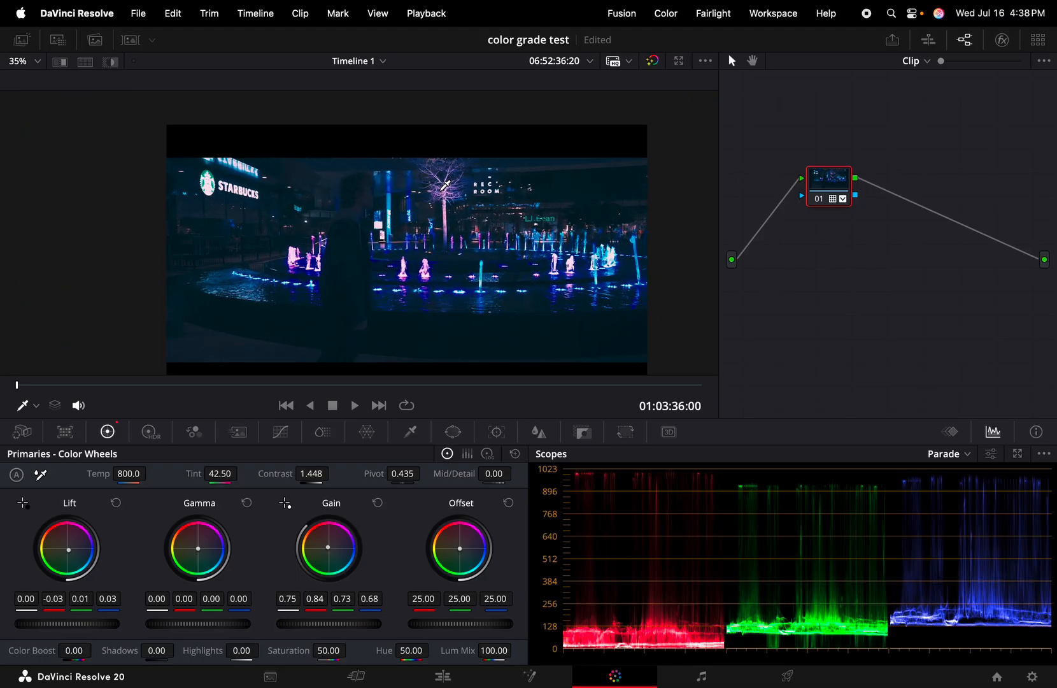
scroll(456, 231, "up", 2)
scroll(456, 231, "down", 3)
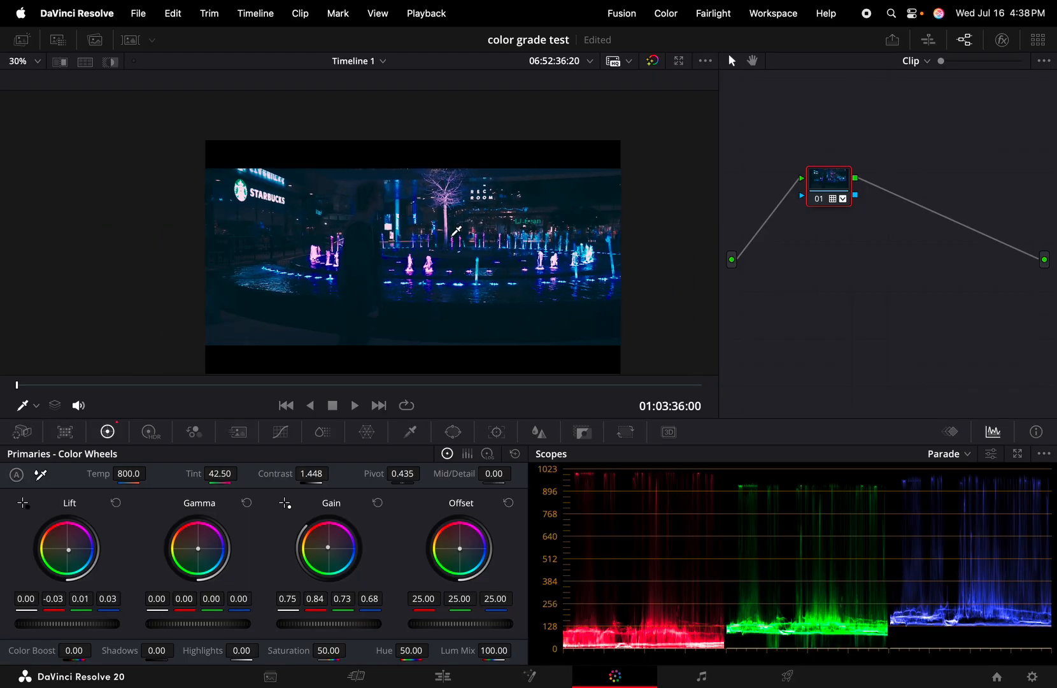
scroll(457, 231, "up", 1)
left_click_drag(156, 654, 222, 654)
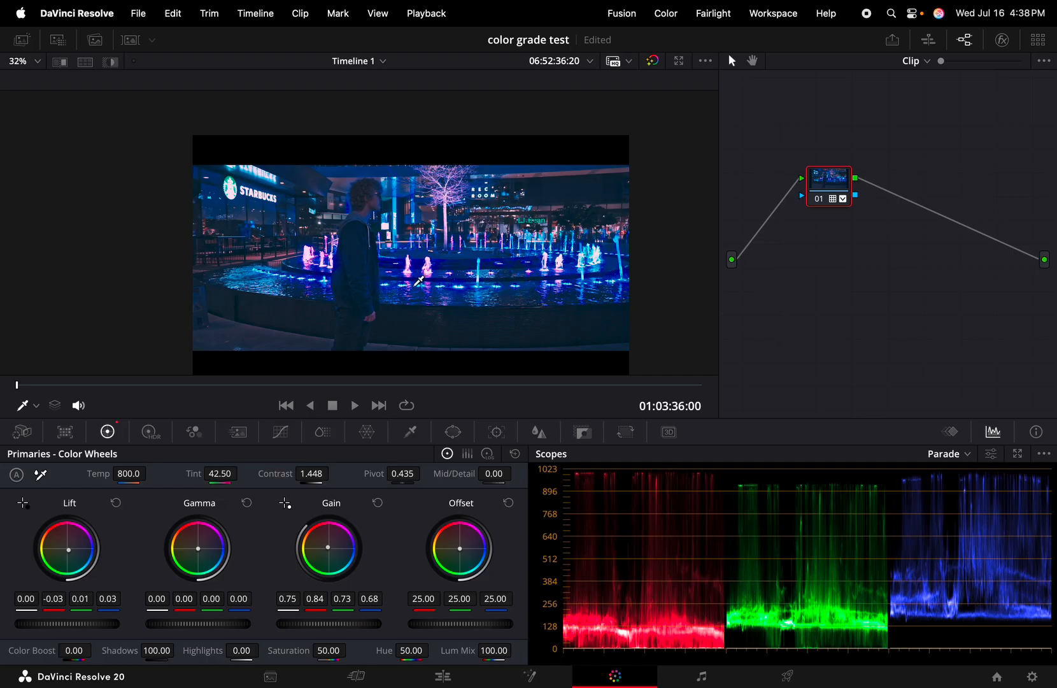
key("super+z")
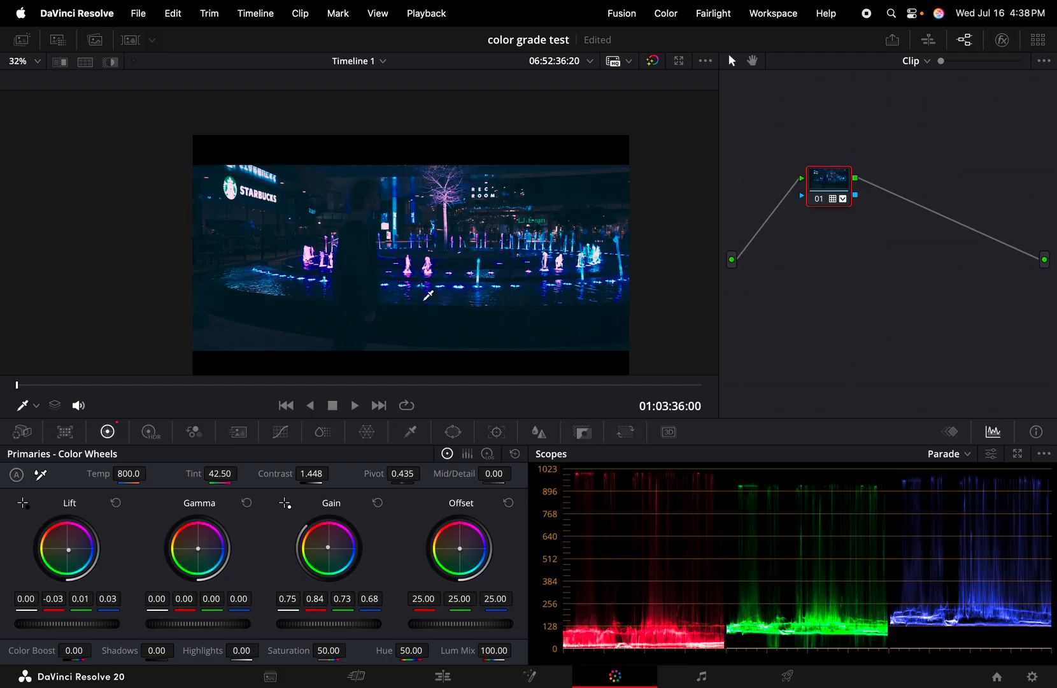
Show the clip strip, select Shaw tower clip 18, then hide the strip again
left_click(131, 40)
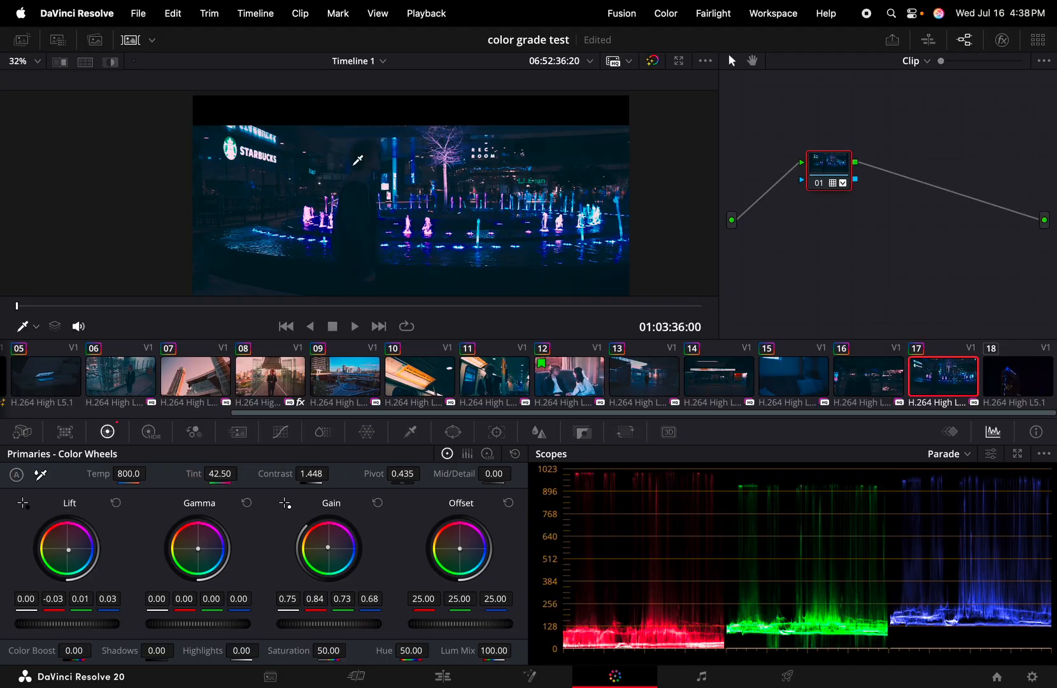
left_click(1001, 380)
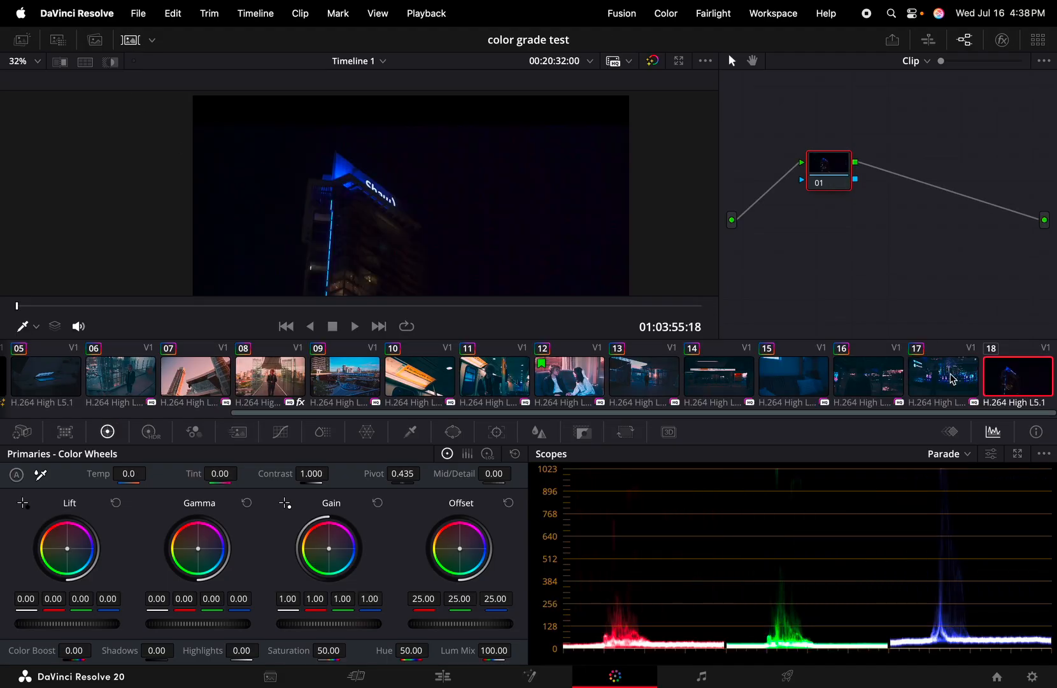
left_click(132, 41)
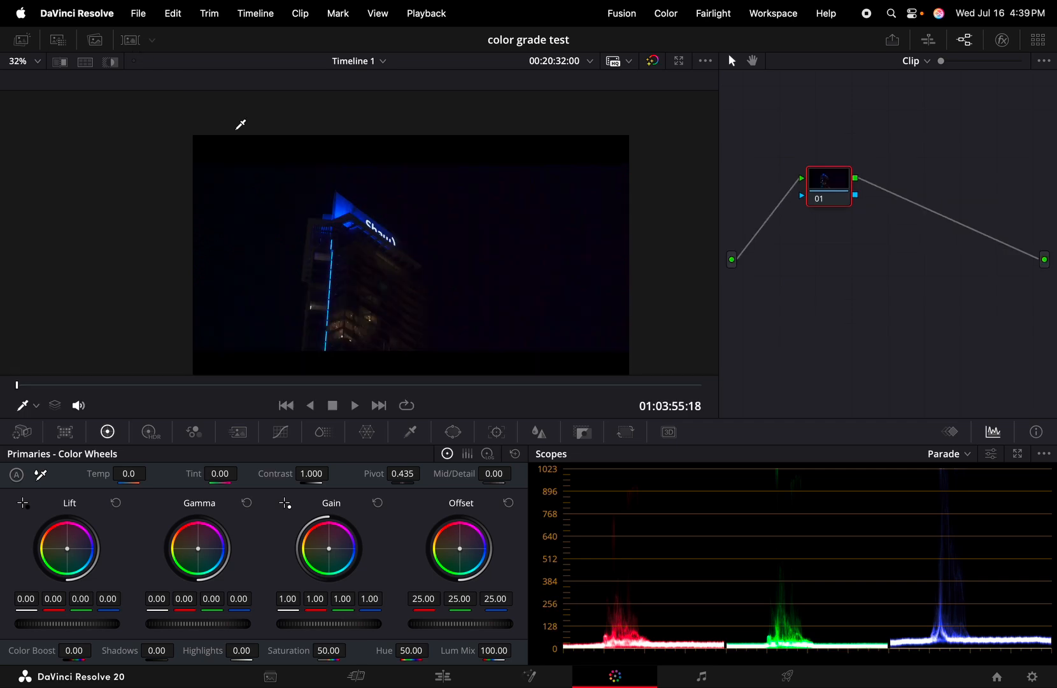
scroll(426, 251, "up", 3)
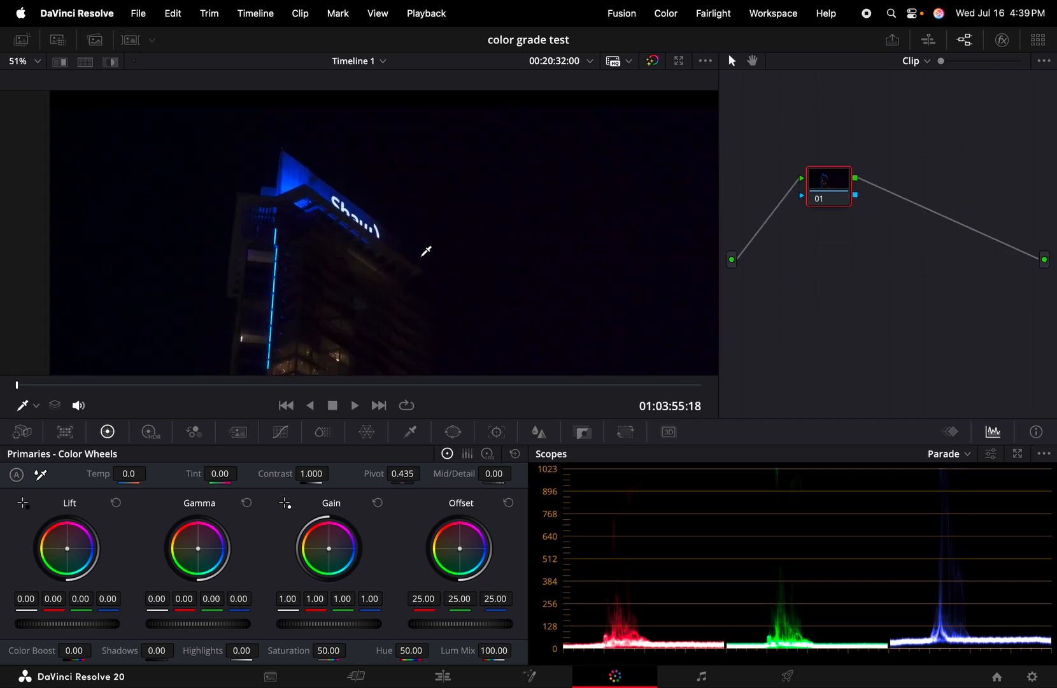
scroll(426, 251, "down", 2)
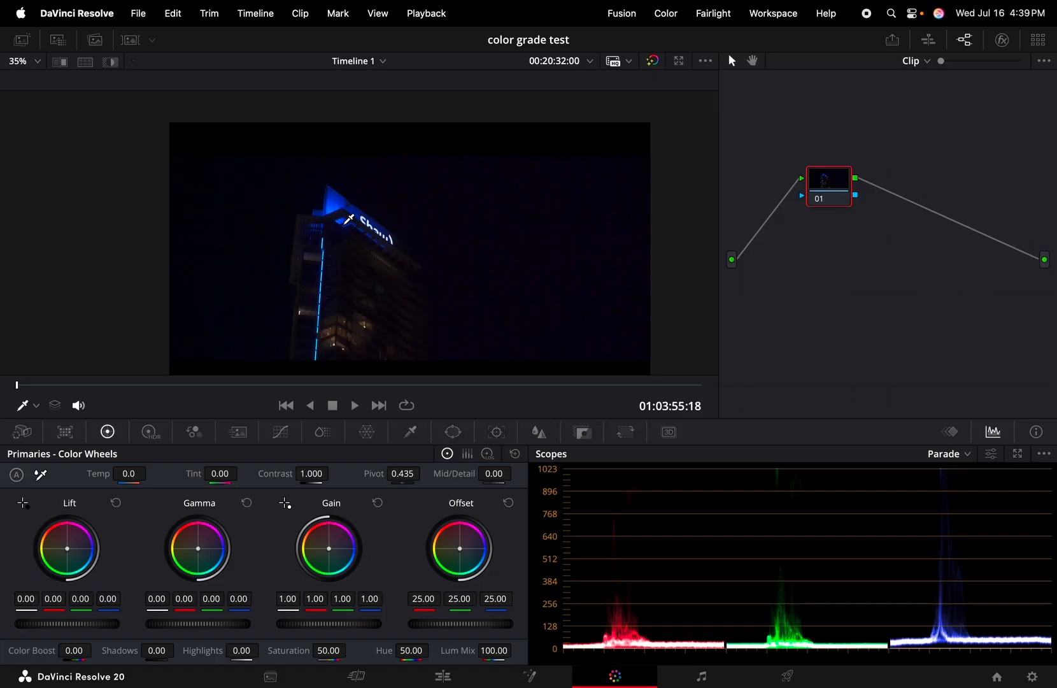
scroll(349, 219, "up", 1)
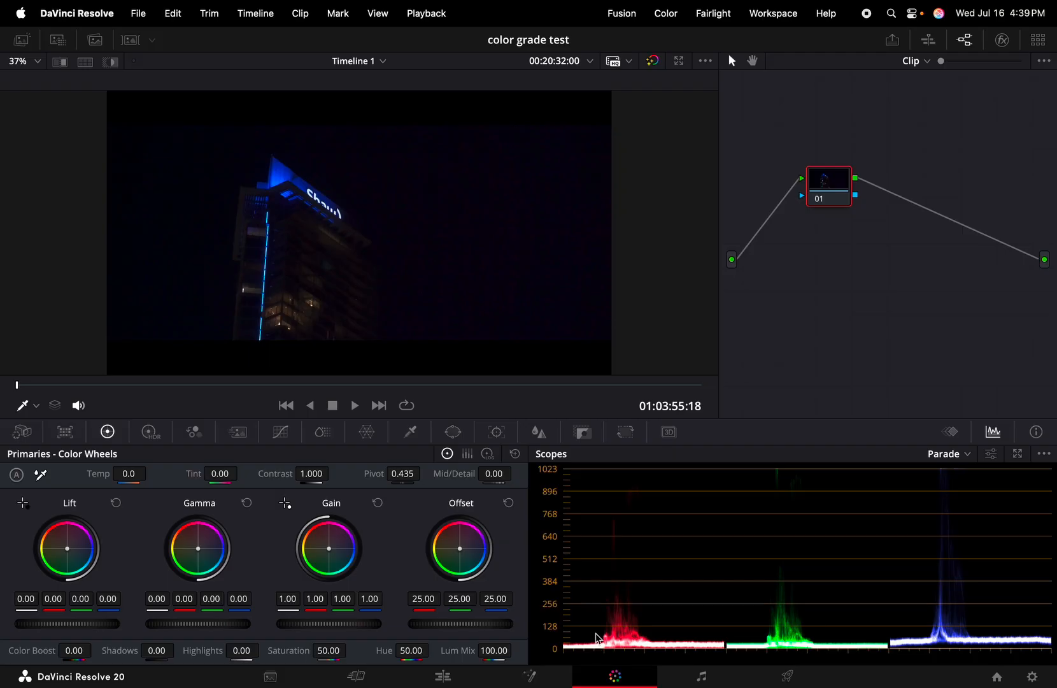
Compare the grades of clips 17, 15 and 14, then return to clip 18
left_click(132, 41)
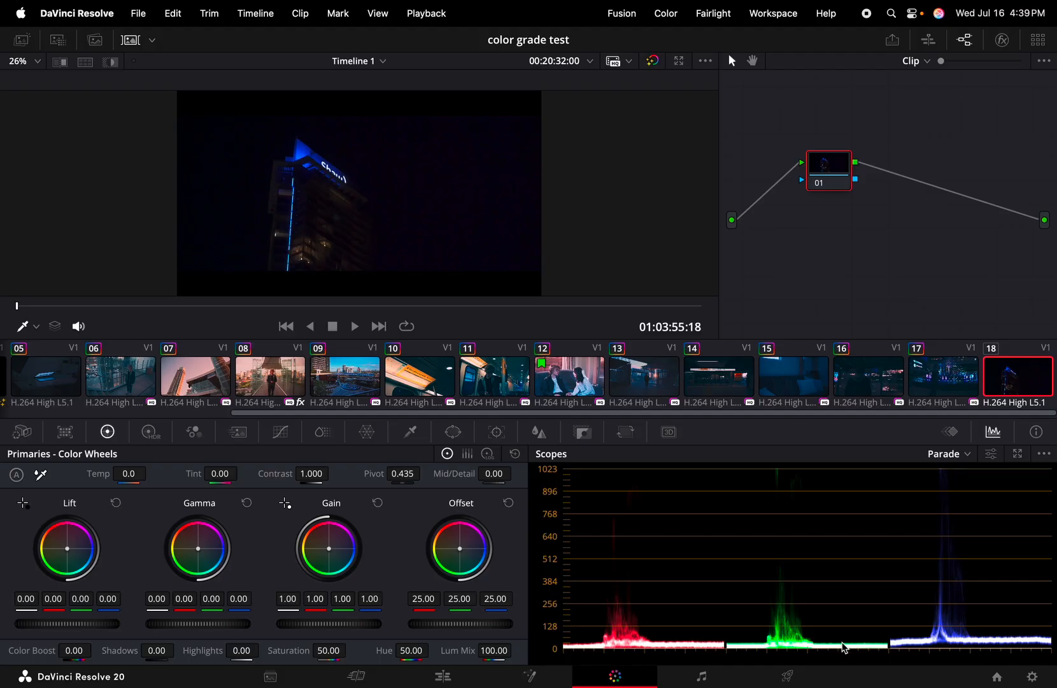
left_click(940, 381)
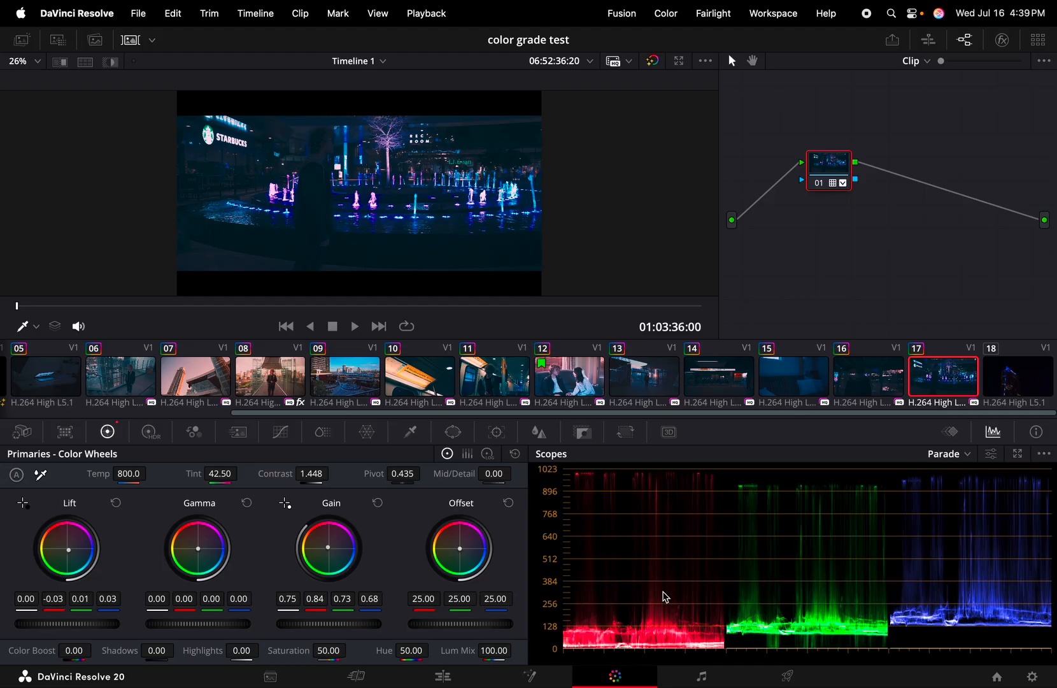
left_click(803, 379)
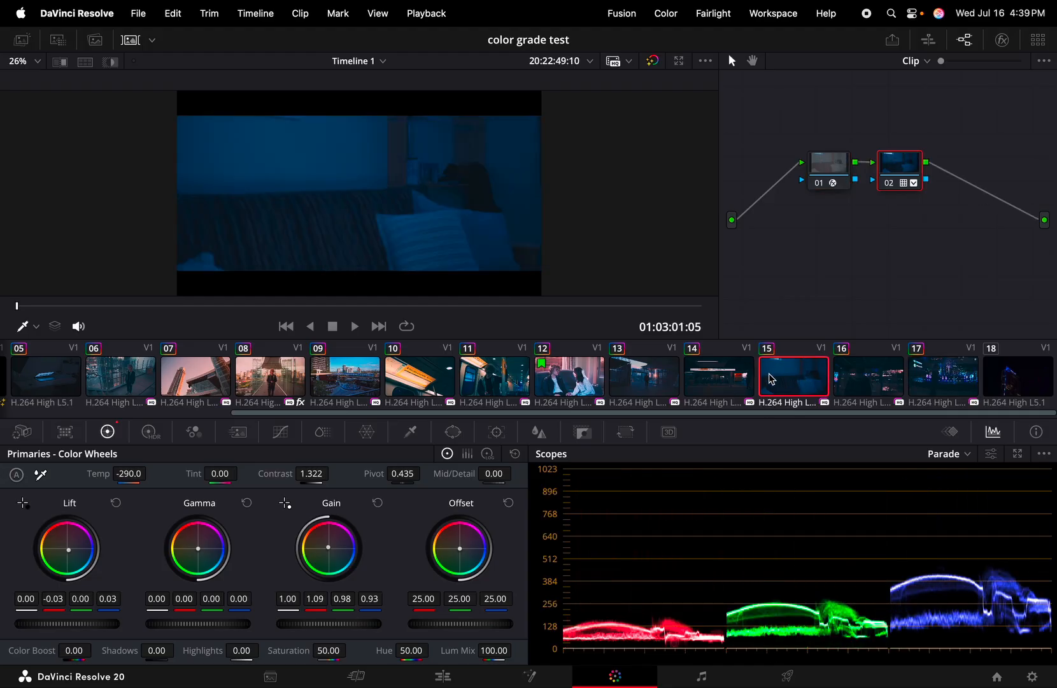
left_click(732, 377)
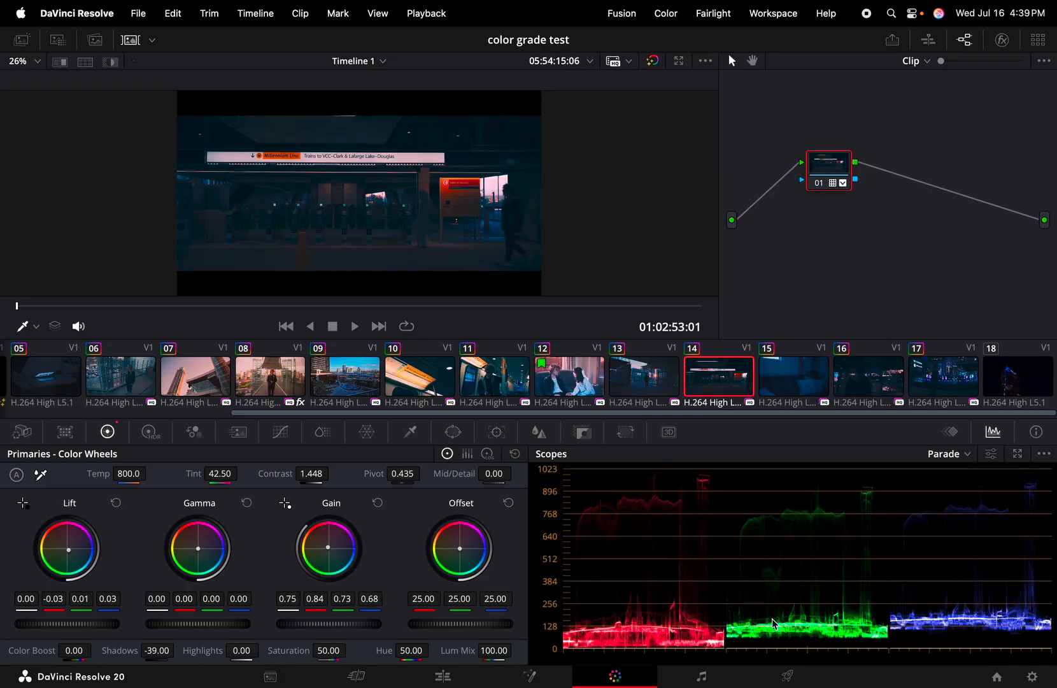
left_click(1024, 380)
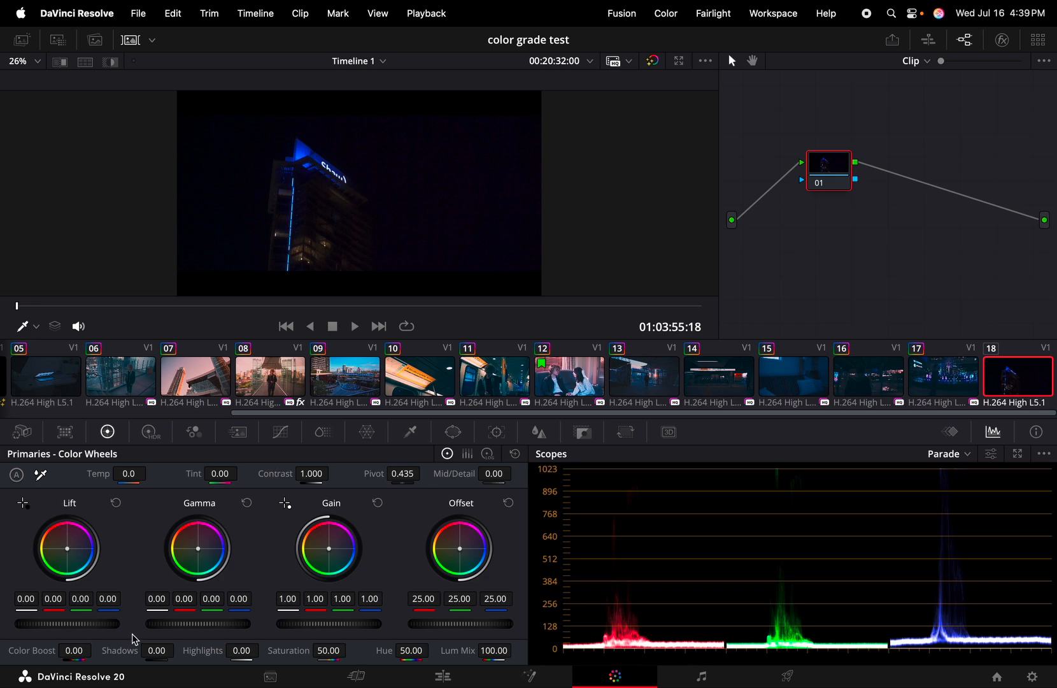
Lift the tower shot's Shadows to 100 and play it back full screen
left_click_drag(152, 650, 241, 451)
key("super+f")
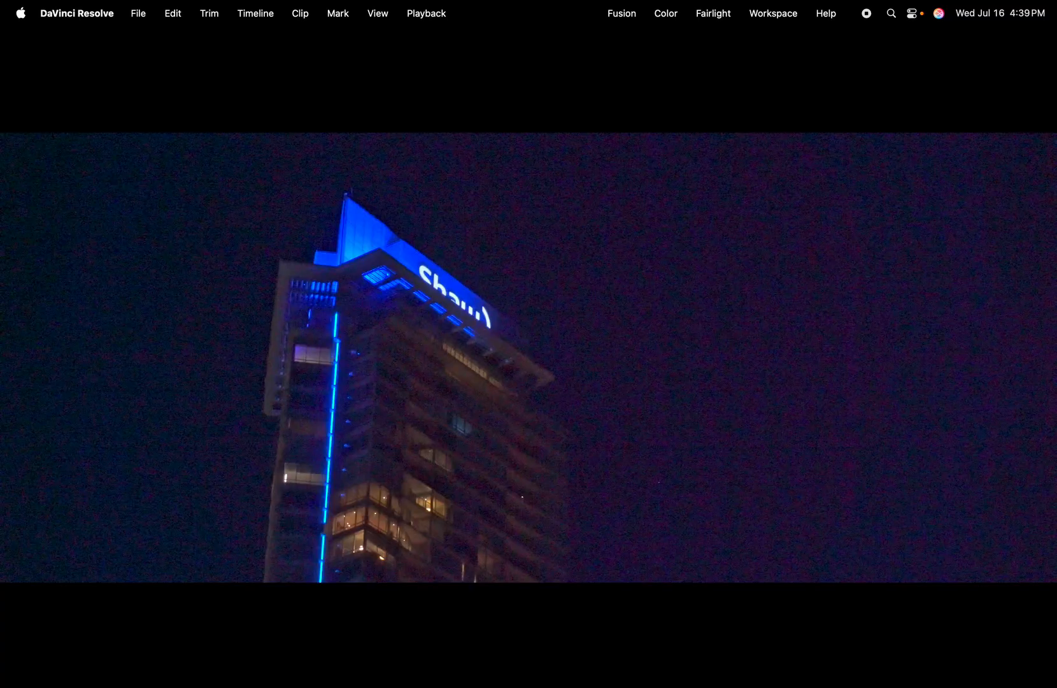
key("space")
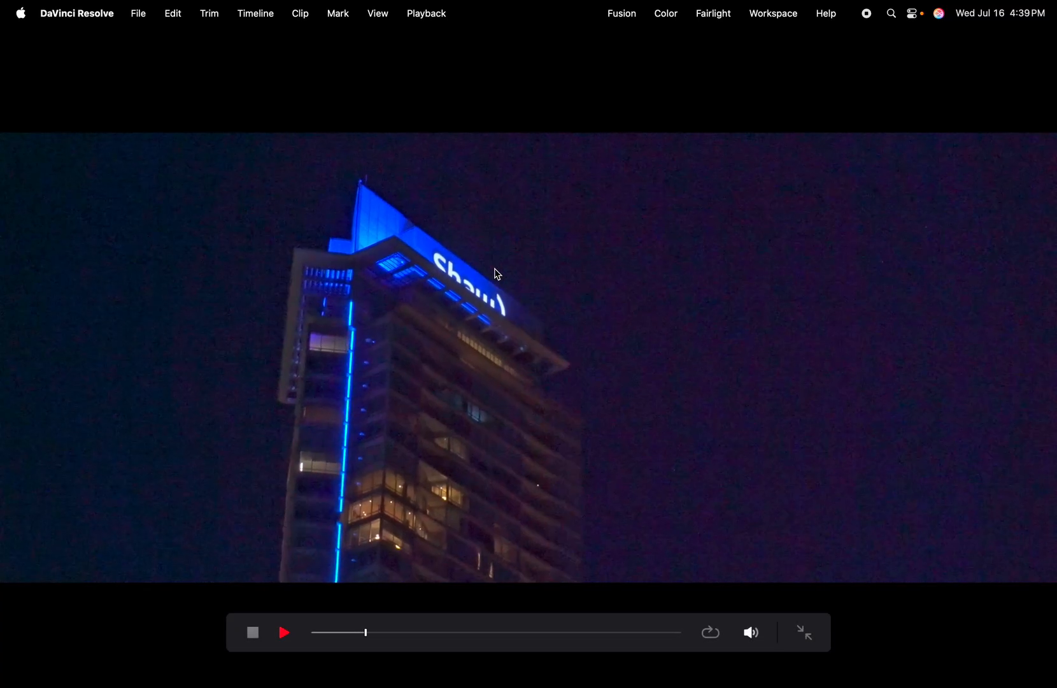
key("space")
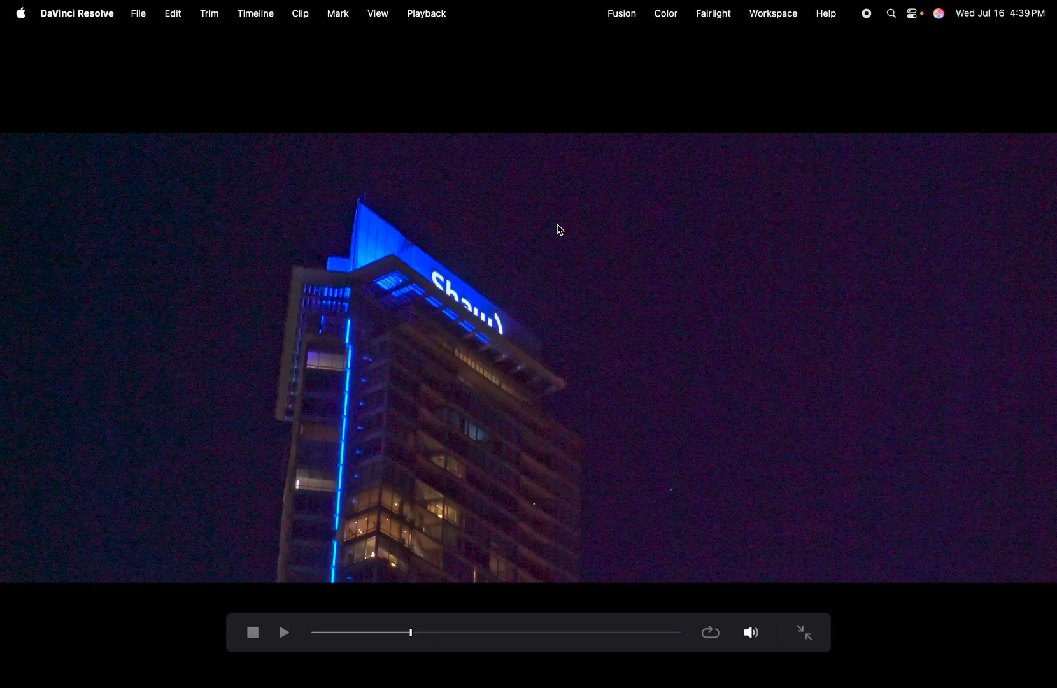
key("Escape")
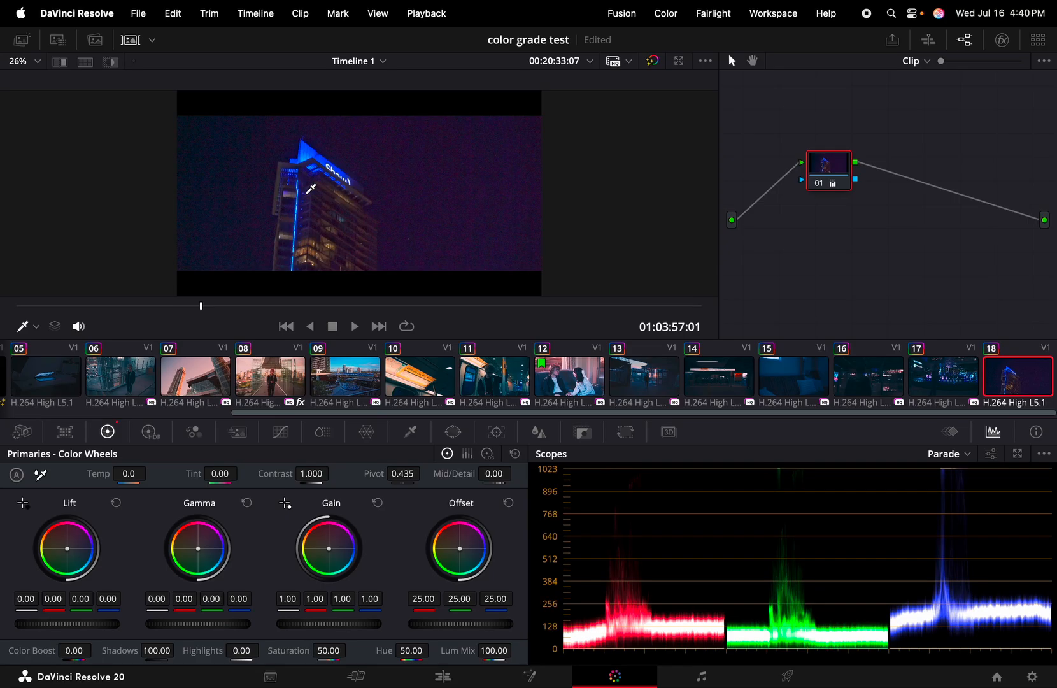
key("super+f")
key("space")
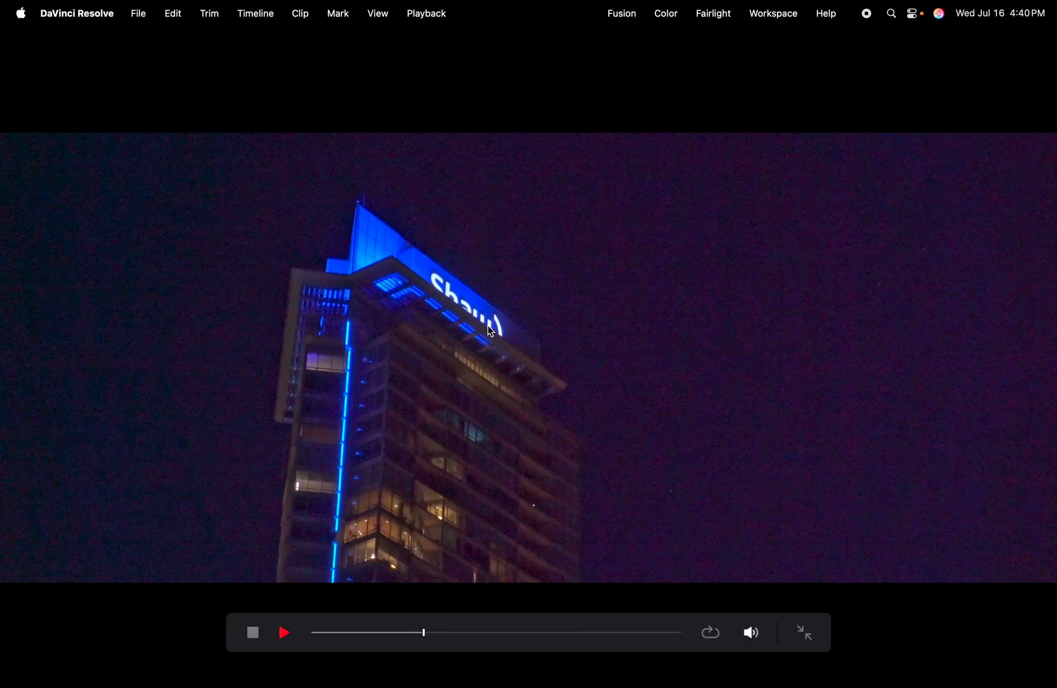
left_click(282, 628)
key("Escape")
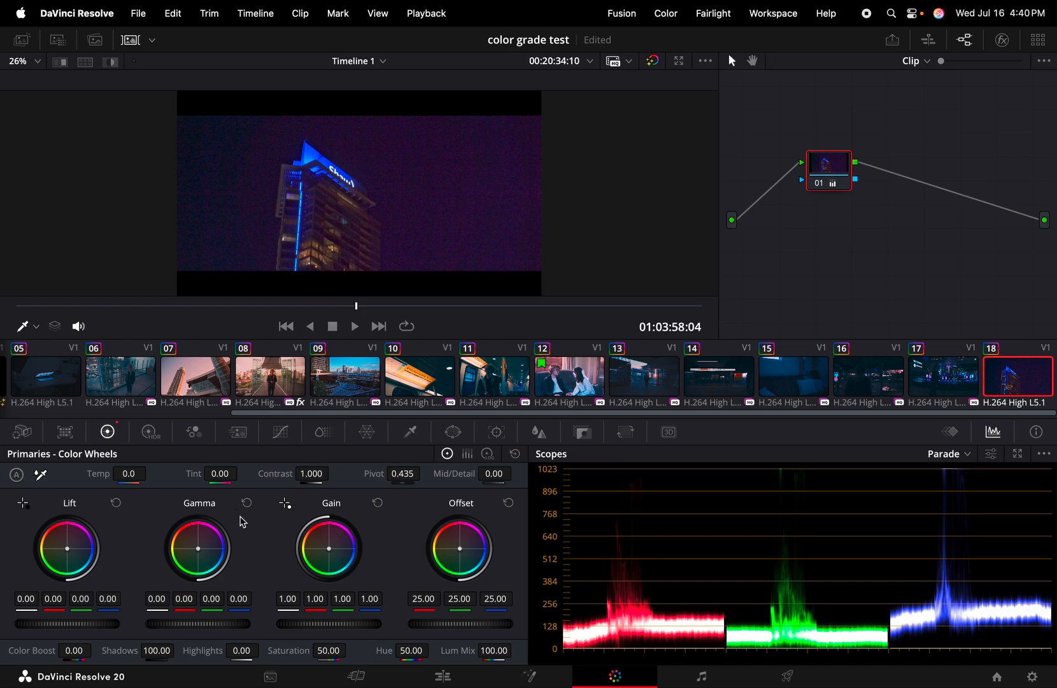
Raise the tower shot's Contrast to 1.444 and preview it full screen
left_click_drag(312, 474, 332, 473)
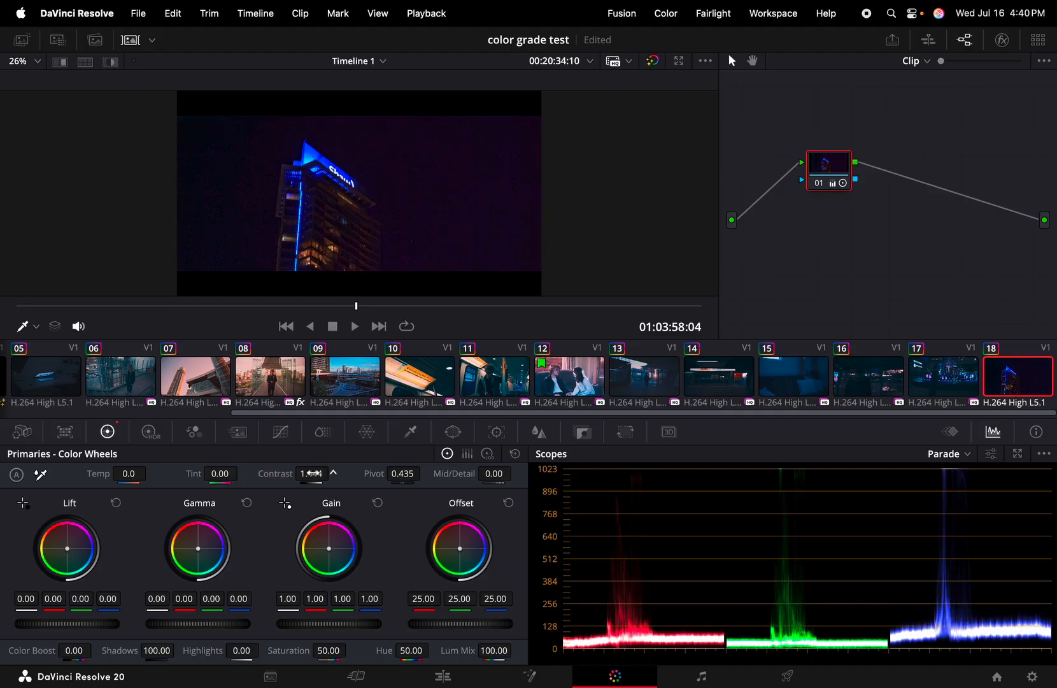
key("super+f")
key("space")
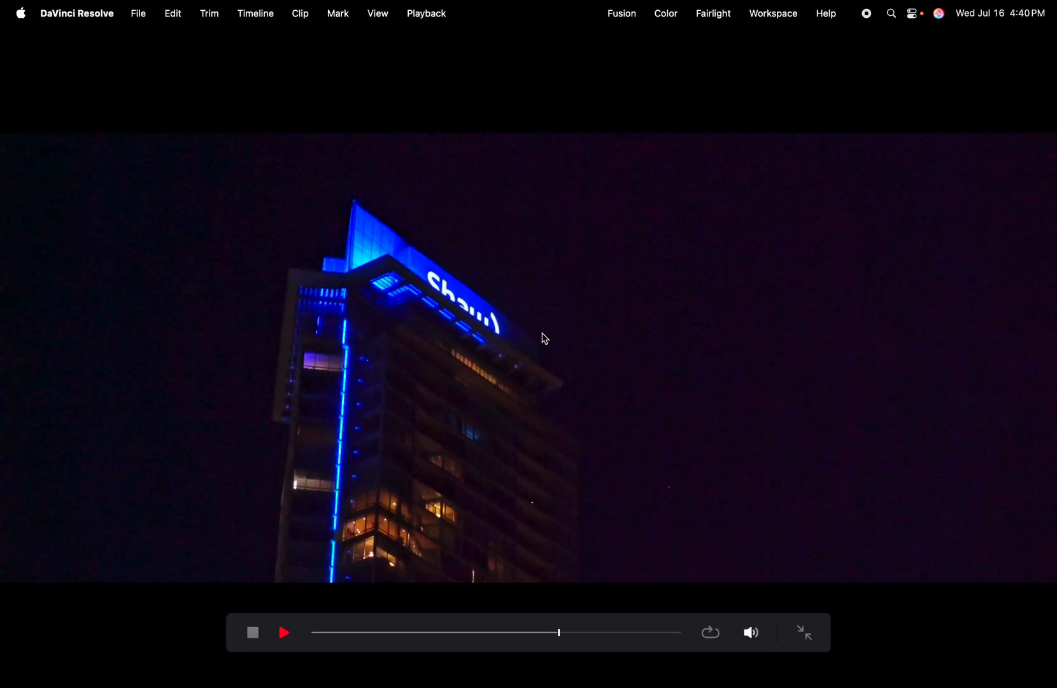
key("space")
key("Escape")
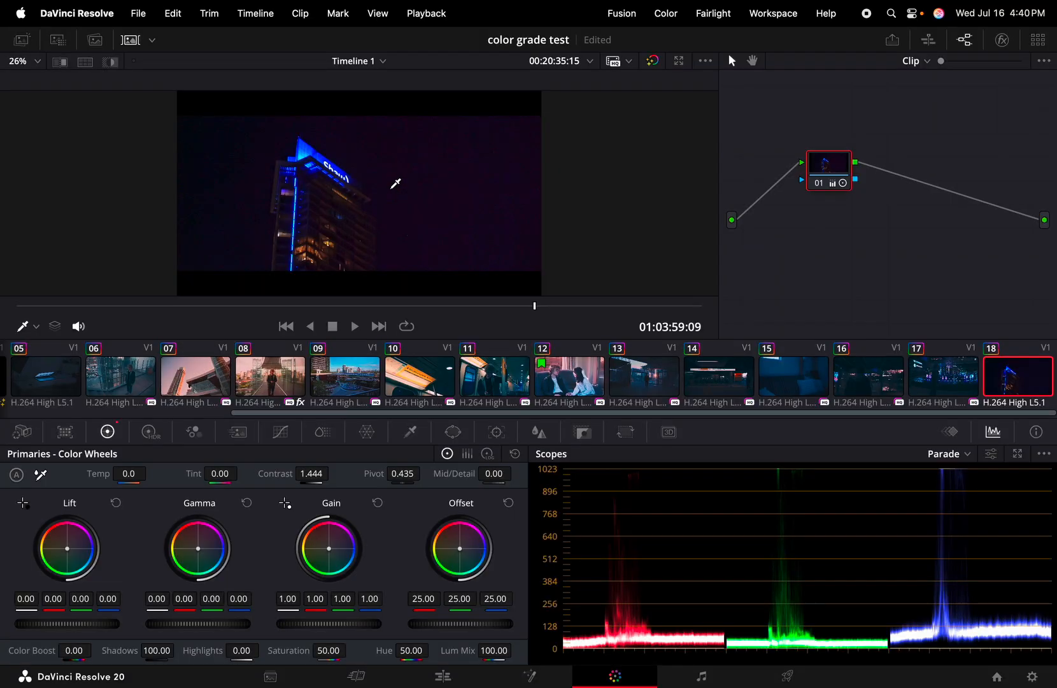
Hide the clip strip, replay the tower shot to inspect building detail, and go to the Edit page
left_click(131, 39)
scroll(279, 210, "up", 5)
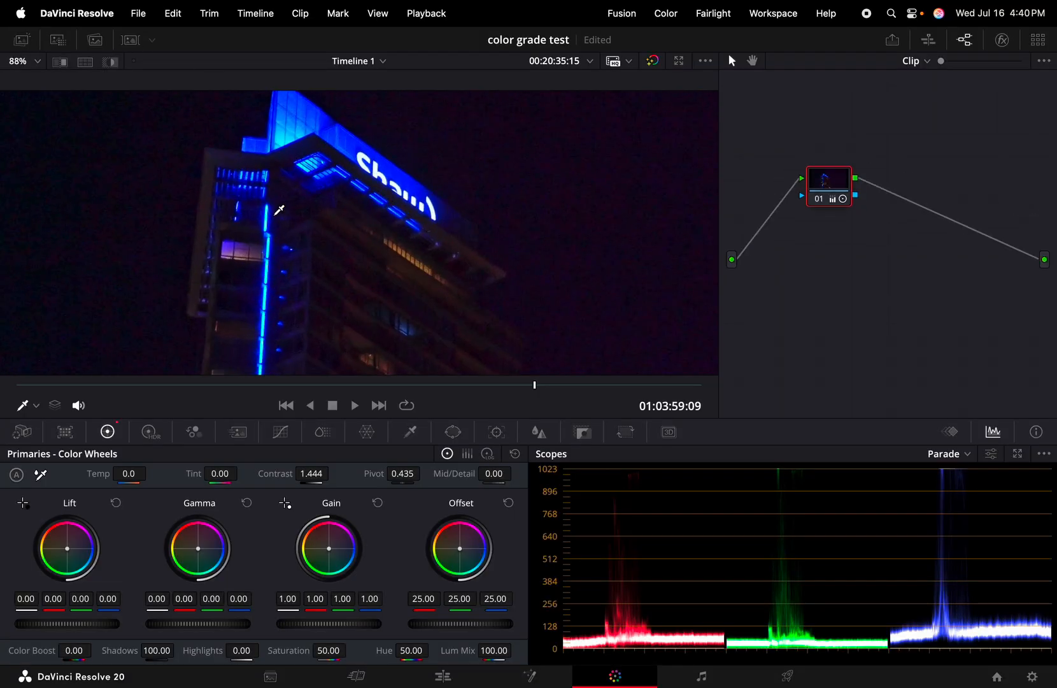
scroll(279, 210, "down", 3)
key("space")
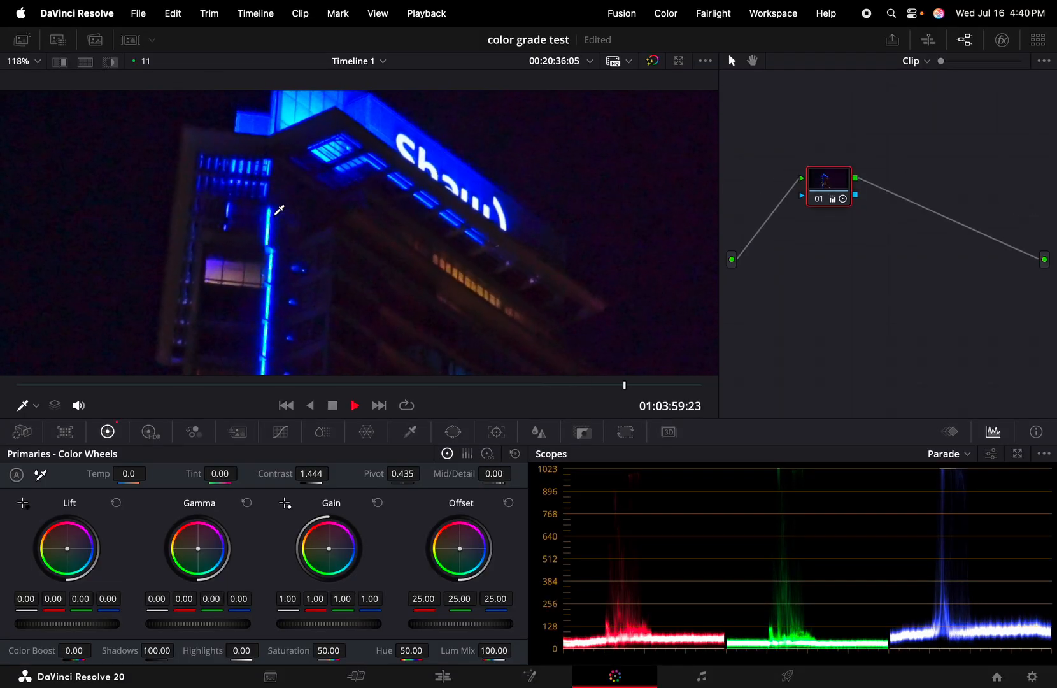
key("space")
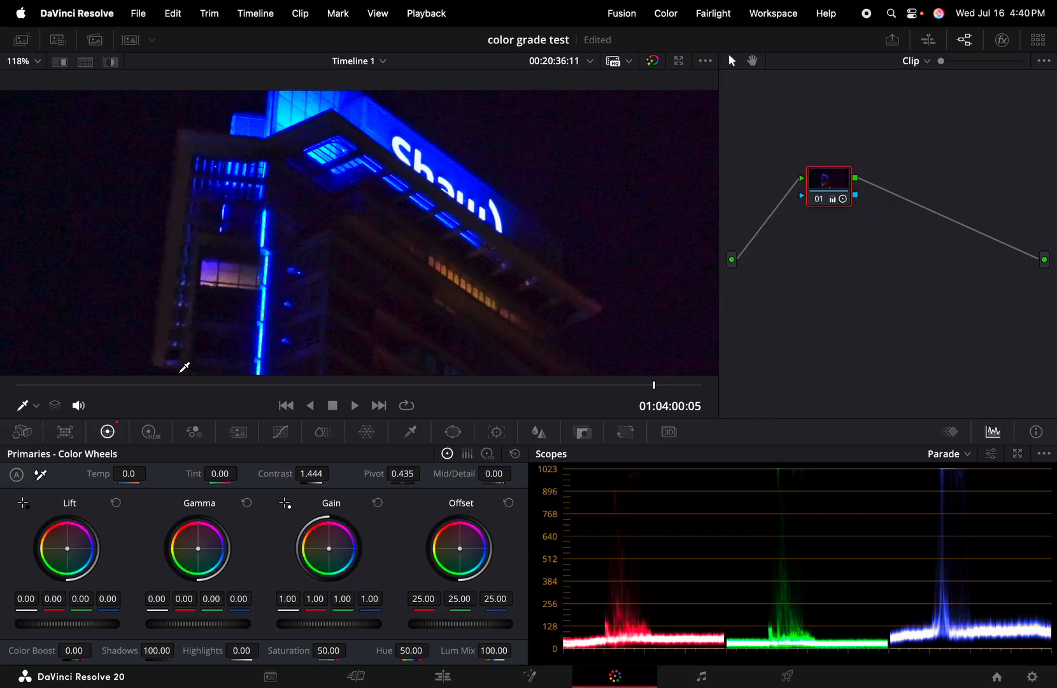
left_click(111, 384)
key("space")
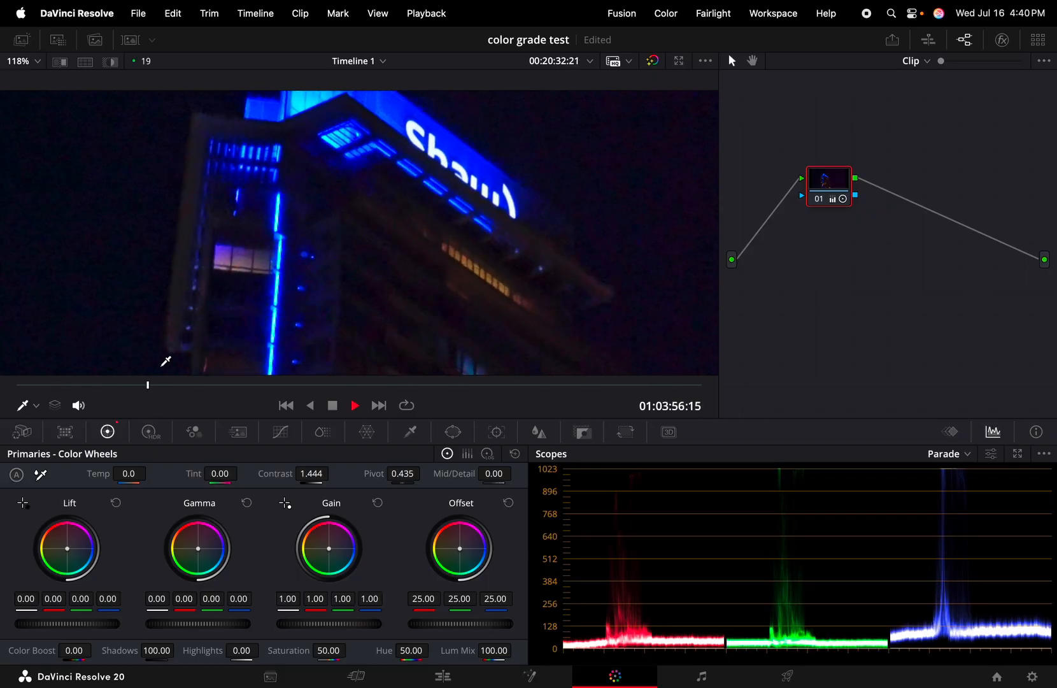
key("space")
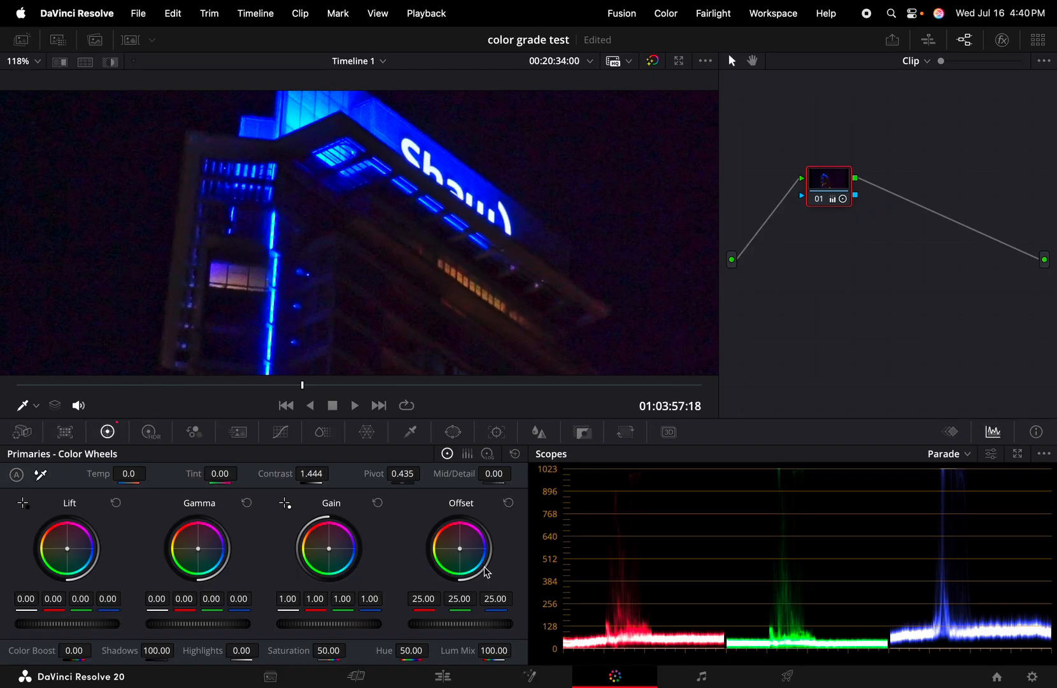
left_click(444, 676)
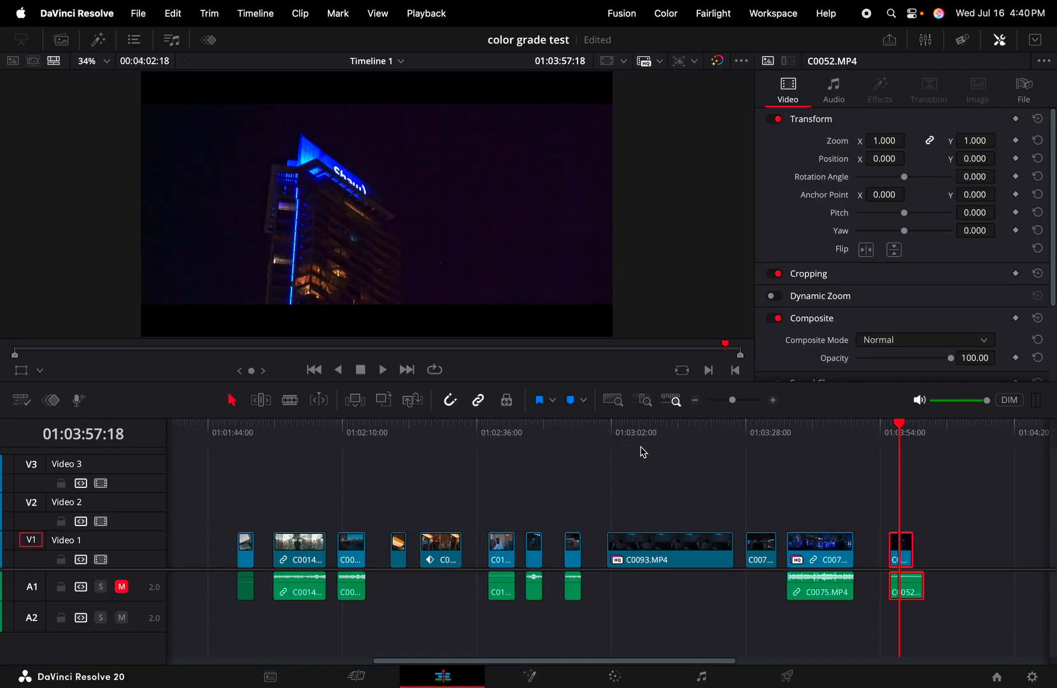
Deselect the C0052 clip and scroll Timeline 1 left and right to review the graded clips
left_click(677, 476)
scroll(677, 477, "left", 3)
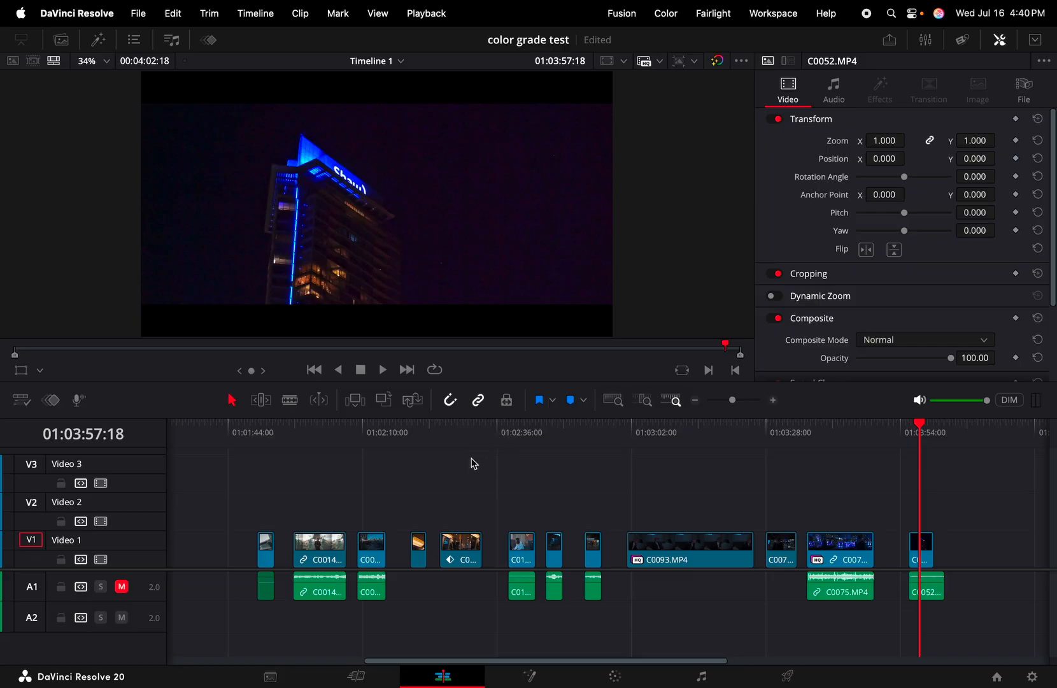
scroll(475, 463, "right", 2)
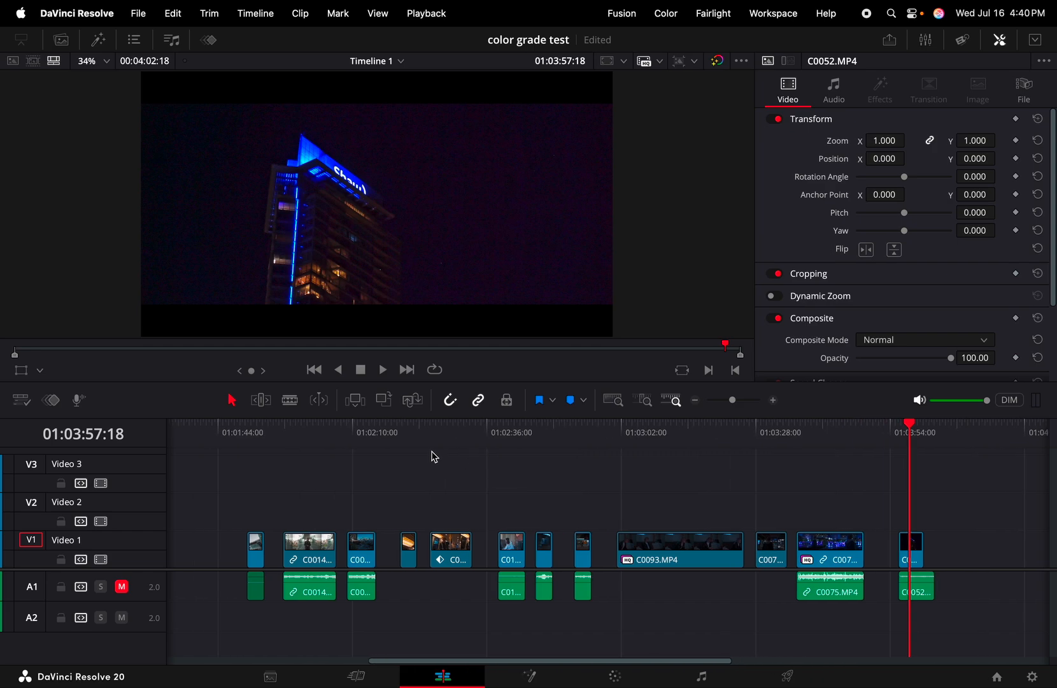
scroll(433, 456, "right", 5)
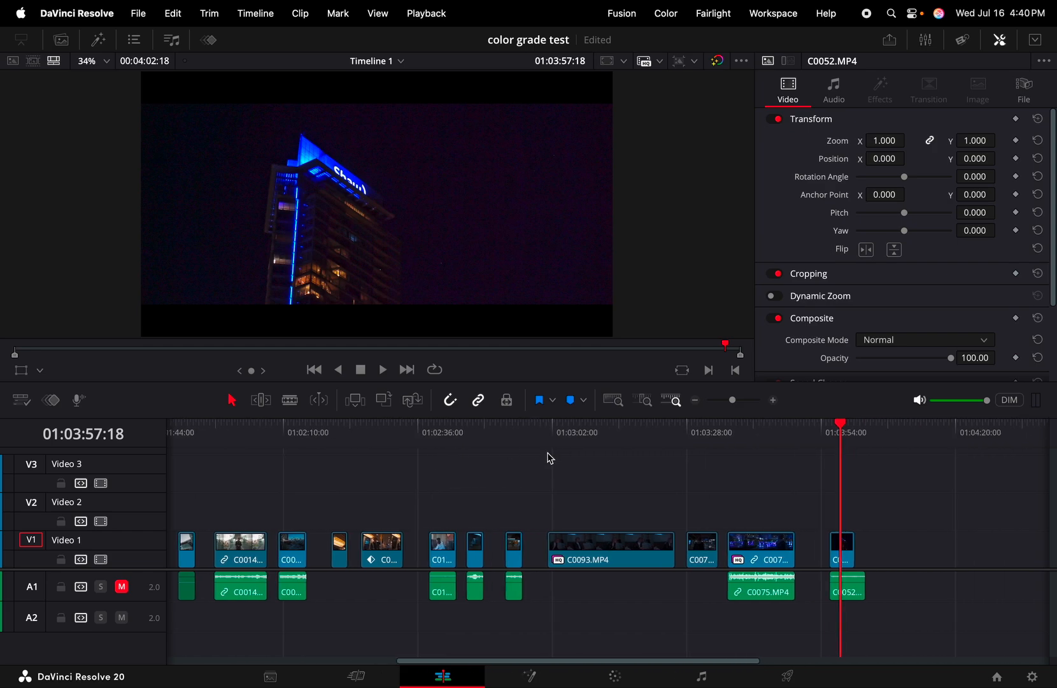
scroll(547, 456, "left", 2)
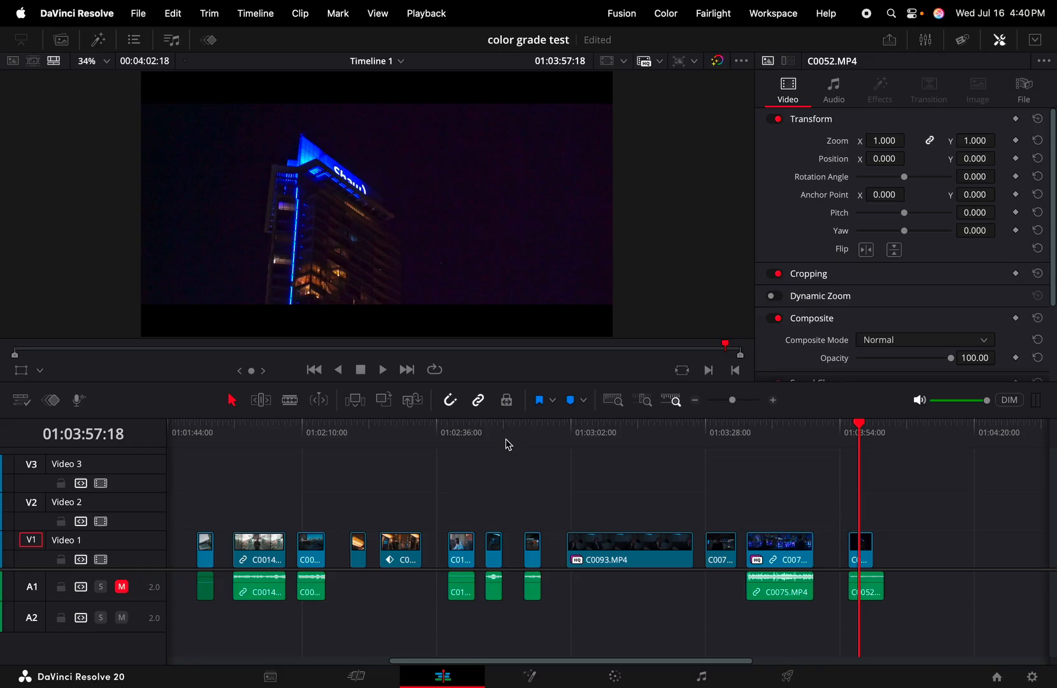
scroll(505, 441, "left", 3)
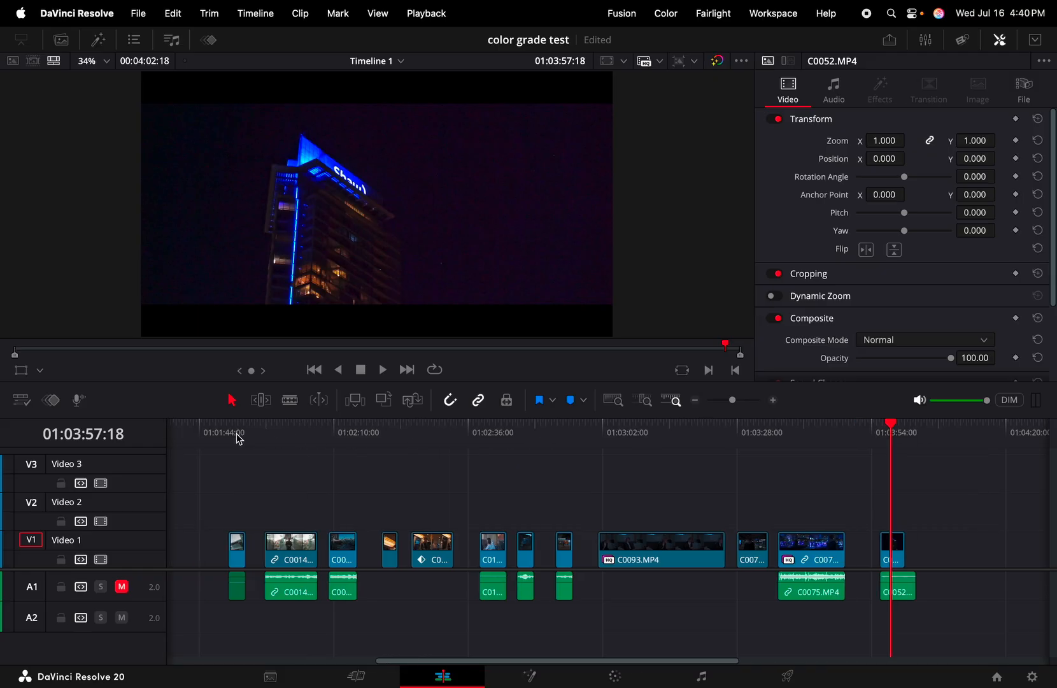